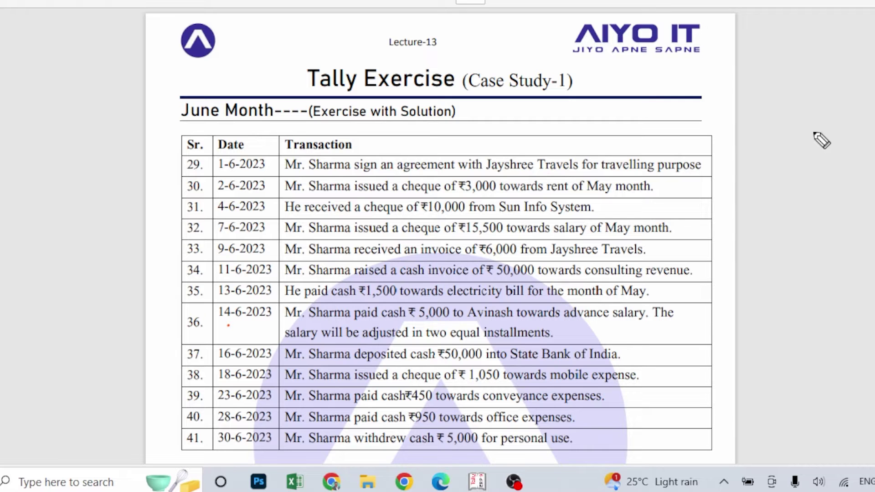
Step: Underline the June Month heading, switch to Tally.ERP 9, erase the ink marks and open Accounting Vouchers for company Case-1
{"action": "mouse_move", "coordinate": [180, 122]}
{"action": "left_mouse_down"}
{"action": "mouse_move", "coordinate": [265, 131]}
{"action": "mouse_move", "coordinate": [328, 111]}
{"action": "mouse_move", "coordinate": [412, 119]}
{"action": "mouse_move", "coordinate": [428, 132]}
{"action": "mouse_move", "coordinate": [332, 141]}
{"action": "left_mouse_up"}
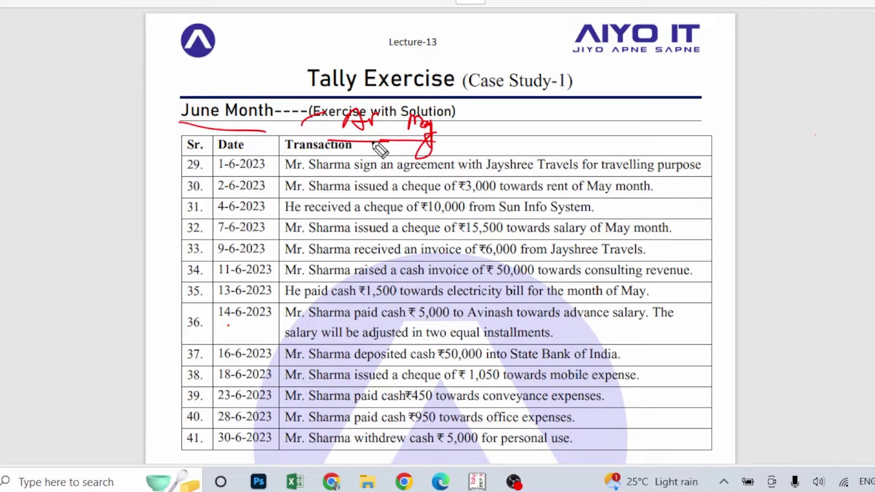
{"action": "left_click", "coordinate": [477, 481]}
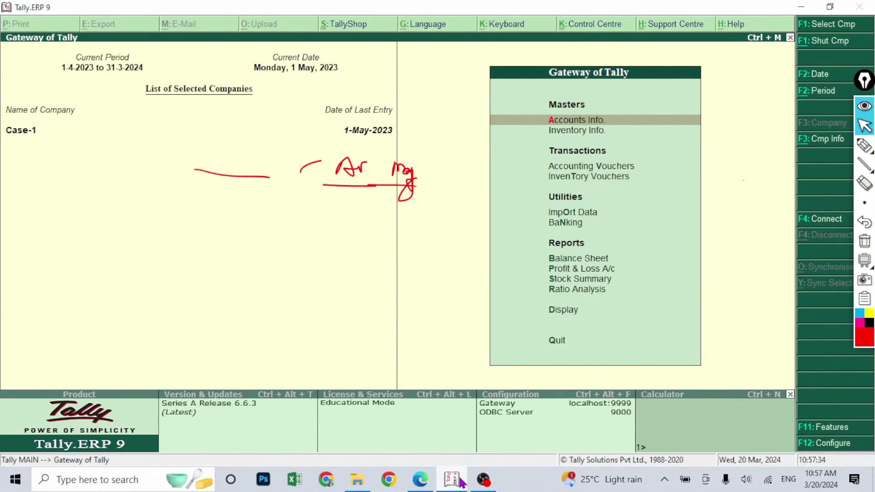
{"action": "left_click", "coordinate": [864, 242]}
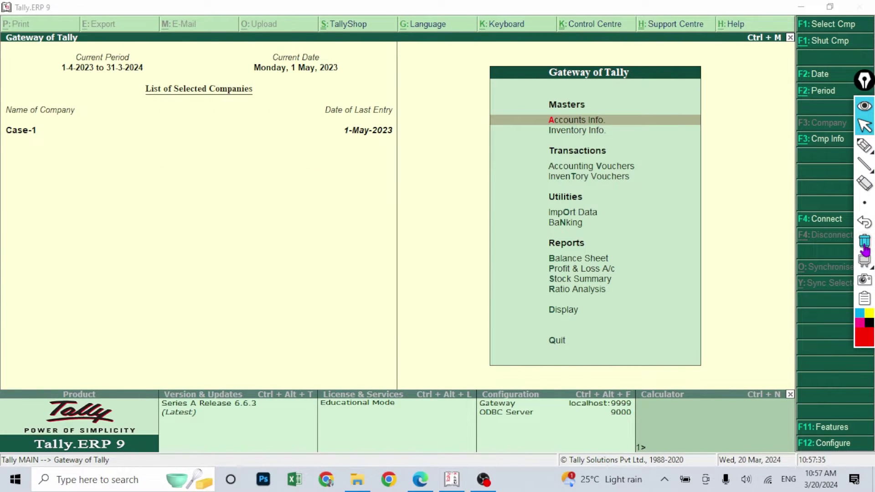
{"action": "left_click", "coordinate": [26, 139]}
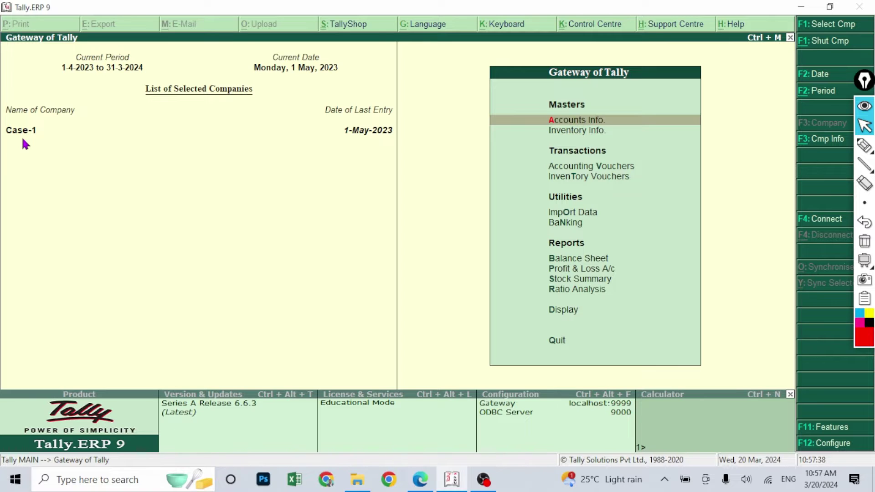
{"action": "key", "text": "Down"}
{"action": "key", "text": "Down"}
{"action": "key", "text": "Down"}
{"action": "key", "text": "Up"}
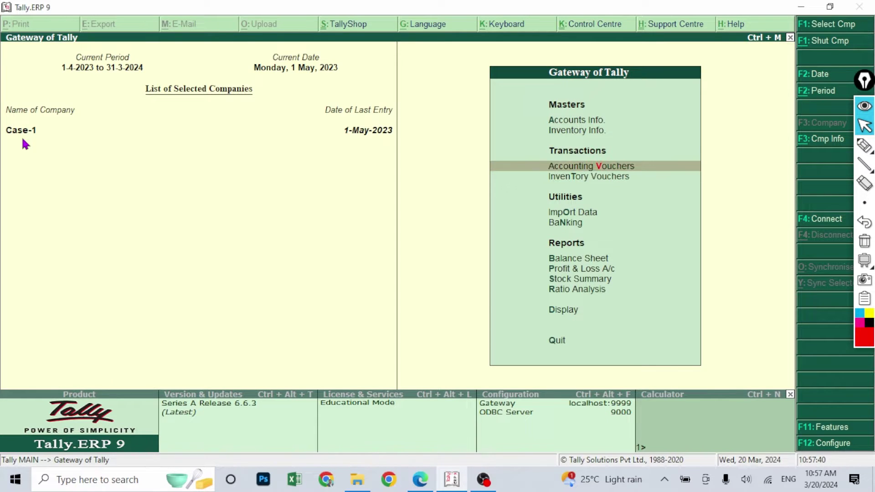
{"action": "key", "text": "Return"}
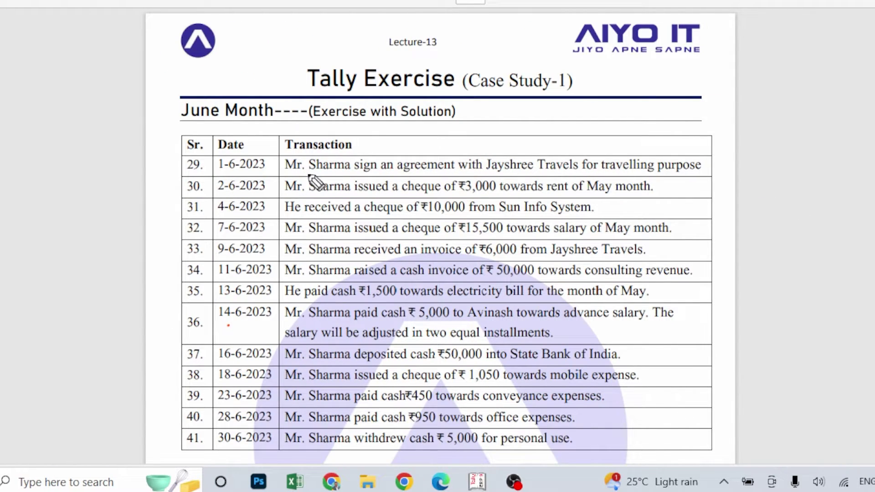
Step: Mark up transaction 29, the Jayshree Travels agreement, with underlines, an arrow and a cross, and clear all the ink
{"action": "left_click_drag", "start_coordinate": [337, 178], "coordinate": [707, 179]}
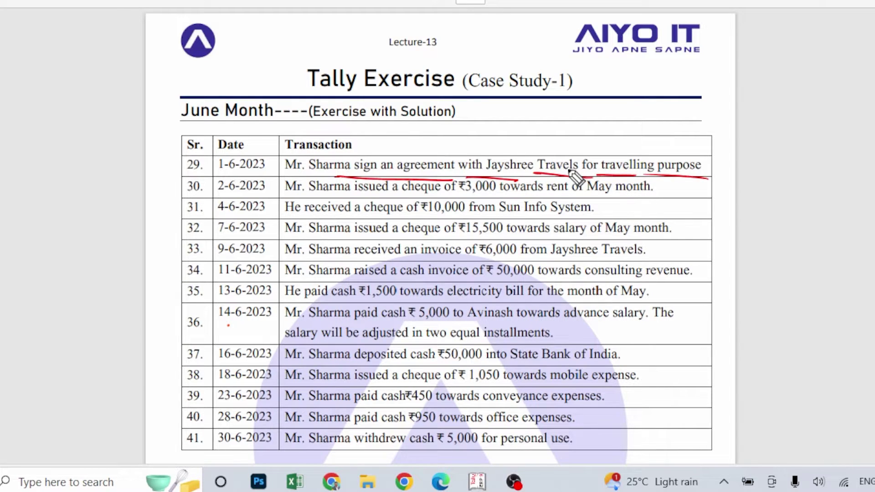
{"action": "mouse_move", "coordinate": [335, 160]}
{"action": "left_mouse_down"}
{"action": "mouse_move", "coordinate": [518, 149]}
{"action": "mouse_move", "coordinate": [523, 155]}
{"action": "mouse_move", "coordinate": [505, 172]}
{"action": "left_mouse_up"}
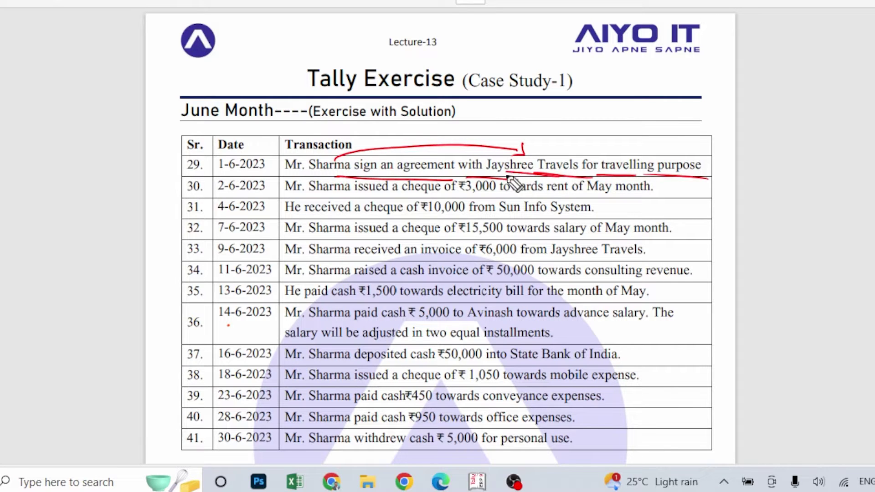
{"action": "left_click_drag", "start_coordinate": [651, 155], "coordinate": [610, 157]}
{"action": "mouse_move", "coordinate": [438, 151]}
{"action": "left_mouse_down"}
{"action": "mouse_move", "coordinate": [362, 150]}
{"action": "mouse_move", "coordinate": [424, 141]}
{"action": "mouse_move", "coordinate": [392, 156]}
{"action": "left_mouse_up"}
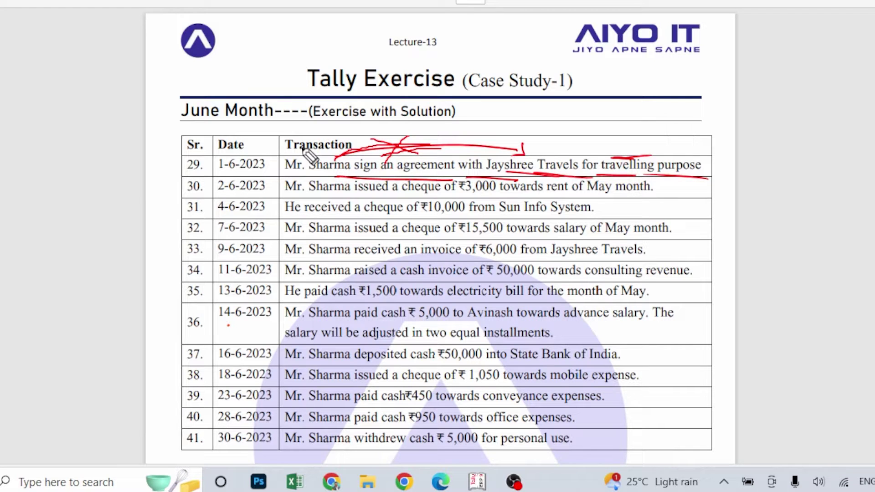
{"action": "key", "text": "e"}
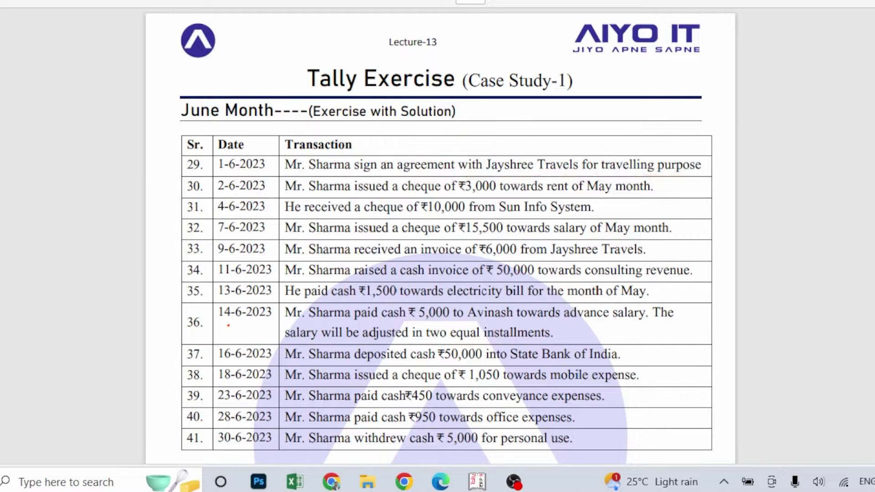
Step: Underline the cheque, the ₹3,000 amount and the rent wording in transaction 30 of the exercise
{"action": "left_click_drag", "start_coordinate": [326, 197], "coordinate": [577, 193]}
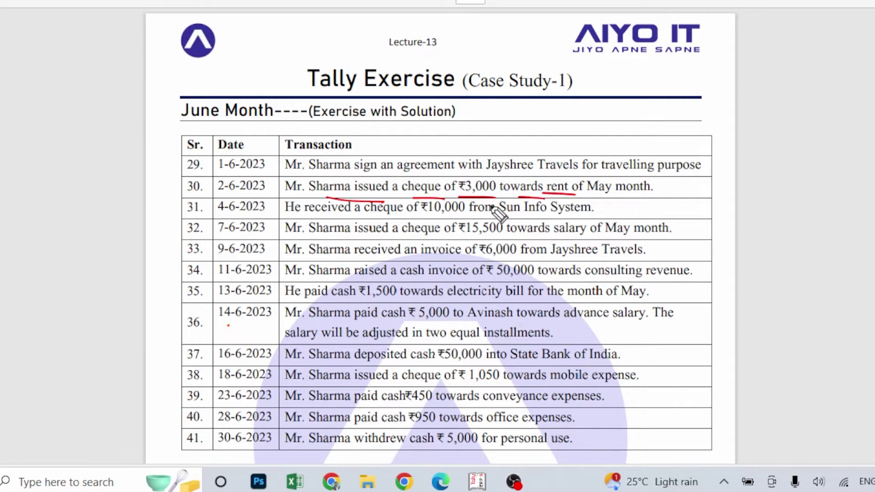
{"action": "left_click_drag", "start_coordinate": [498, 197], "coordinate": [455, 195]}
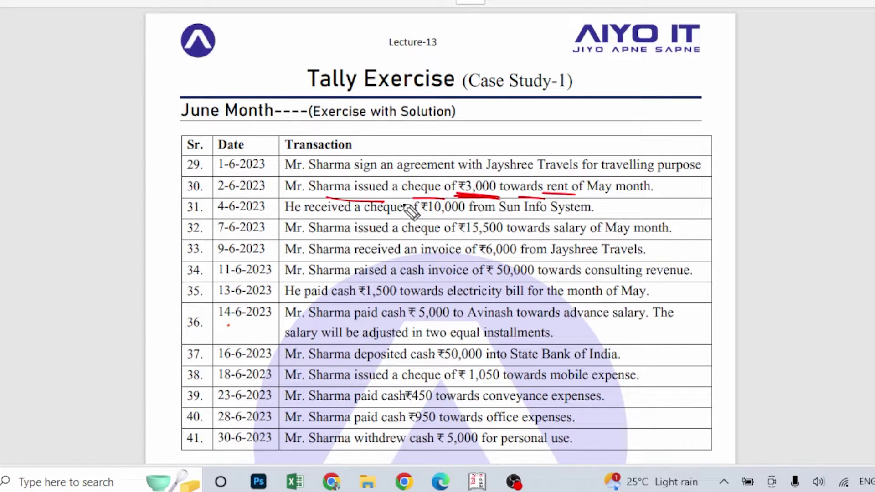
{"action": "mouse_move", "coordinate": [412, 199]}
{"action": "left_mouse_down"}
{"action": "mouse_move", "coordinate": [387, 199]}
{"action": "mouse_move", "coordinate": [351, 177]}
{"action": "left_mouse_up"}
Step: Handwrite the entry for transaction 30 below it as Dr Rent, Cr SBI Bank, voucher Payment, and tick both ledgers
{"action": "mouse_move", "coordinate": [376, 223]}
{"action": "left_mouse_down"}
{"action": "mouse_move", "coordinate": [379, 246]}
{"action": "mouse_move", "coordinate": [415, 236]}
{"action": "mouse_move", "coordinate": [438, 240]}
{"action": "mouse_move", "coordinate": [457, 261]}
{"action": "left_mouse_up"}
{"action": "mouse_move", "coordinate": [460, 233]}
{"action": "left_mouse_down"}
{"action": "mouse_move", "coordinate": [488, 265]}
{"action": "mouse_move", "coordinate": [510, 256]}
{"action": "mouse_move", "coordinate": [524, 230]}
{"action": "mouse_move", "coordinate": [531, 266]}
{"action": "mouse_move", "coordinate": [462, 273]}
{"action": "left_mouse_up"}
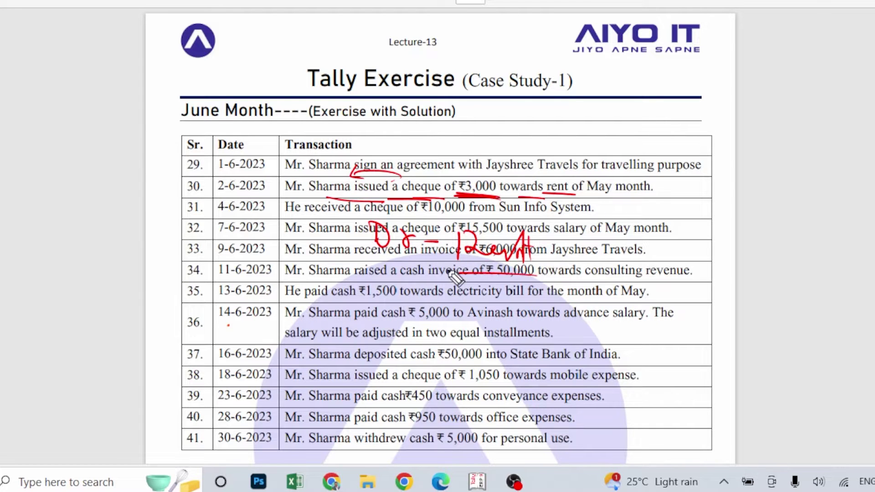
{"action": "left_click_drag", "start_coordinate": [392, 282], "coordinate": [391, 301]}
{"action": "mouse_move", "coordinate": [401, 292]}
{"action": "left_mouse_down"}
{"action": "mouse_move", "coordinate": [435, 300]}
{"action": "mouse_move", "coordinate": [455, 319]}
{"action": "mouse_move", "coordinate": [479, 320]}
{"action": "left_mouse_up"}
{"action": "mouse_move", "coordinate": [479, 294]}
{"action": "left_mouse_down"}
{"action": "mouse_move", "coordinate": [490, 301]}
{"action": "mouse_move", "coordinate": [481, 321]}
{"action": "mouse_move", "coordinate": [550, 324]}
{"action": "mouse_move", "coordinate": [565, 306]}
{"action": "mouse_move", "coordinate": [588, 321]}
{"action": "mouse_move", "coordinate": [539, 322]}
{"action": "left_mouse_up"}
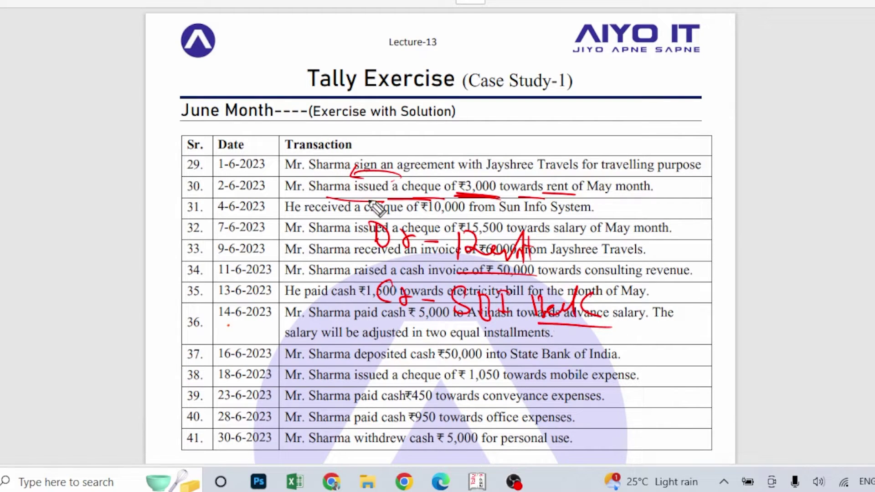
{"action": "left_click_drag", "start_coordinate": [379, 334], "coordinate": [407, 327]}
{"action": "mouse_move", "coordinate": [409, 359]}
{"action": "left_mouse_down"}
{"action": "mouse_move", "coordinate": [494, 351]}
{"action": "mouse_move", "coordinate": [519, 357]}
{"action": "mouse_move", "coordinate": [524, 383]}
{"action": "mouse_move", "coordinate": [553, 359]}
{"action": "mouse_move", "coordinate": [606, 355]}
{"action": "mouse_move", "coordinate": [543, 369]}
{"action": "left_mouse_up"}
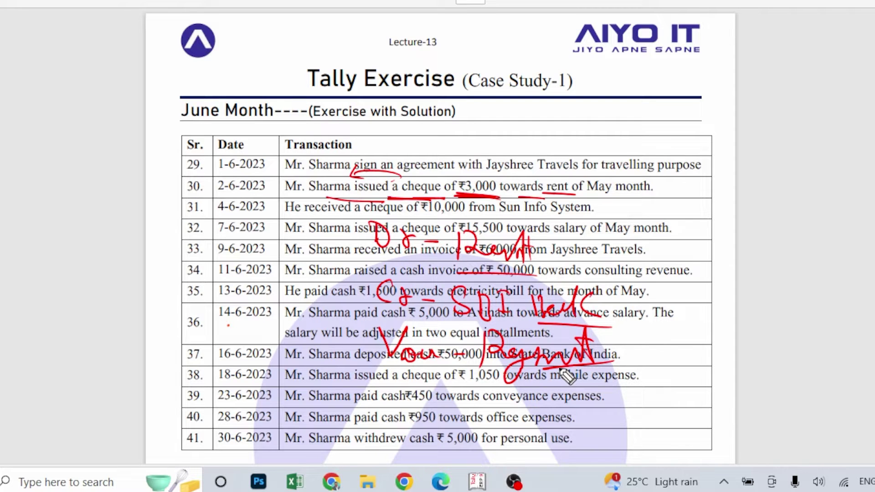
{"action": "left_click_drag", "start_coordinate": [528, 273], "coordinate": [617, 251]}
{"action": "left_click_drag", "start_coordinate": [583, 326], "coordinate": [633, 312]}
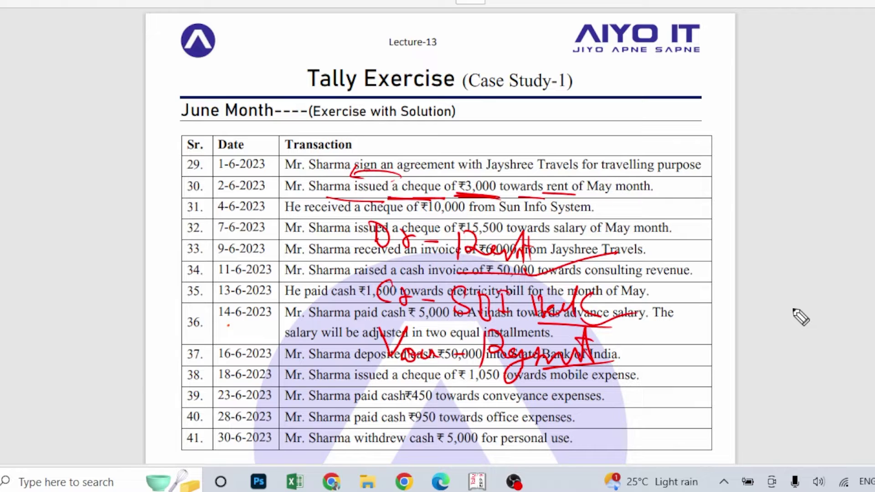
Step: Switch to Tally.ERP 9 and debit the Rent ledger with 3,000 in the payment voucher
{"action": "key", "text": "alt+Tab"}
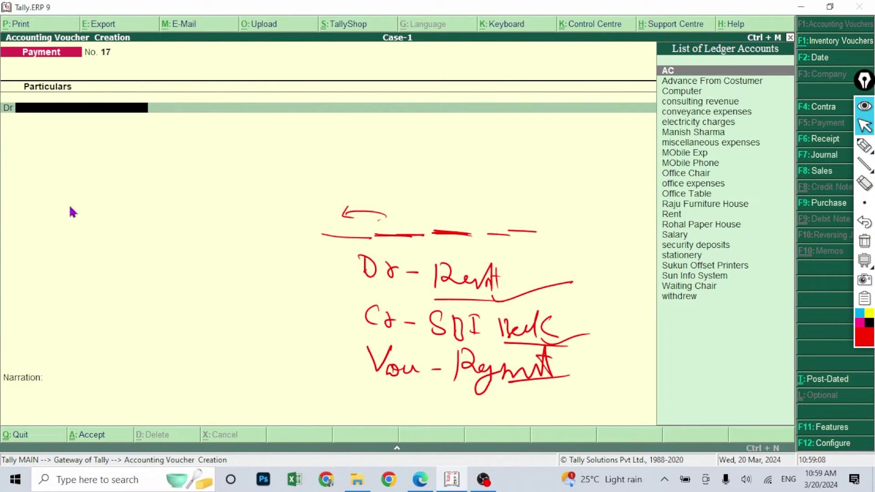
{"action": "type", "text": "Re"}
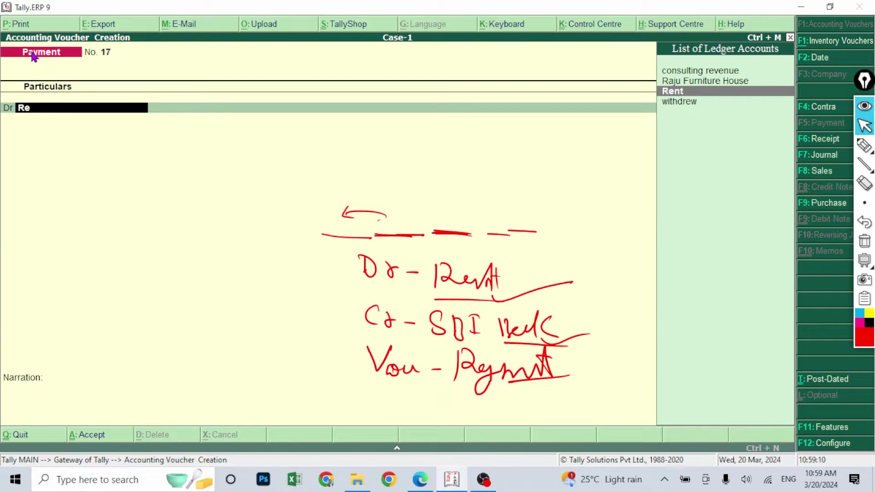
{"action": "key", "text": "Return"}
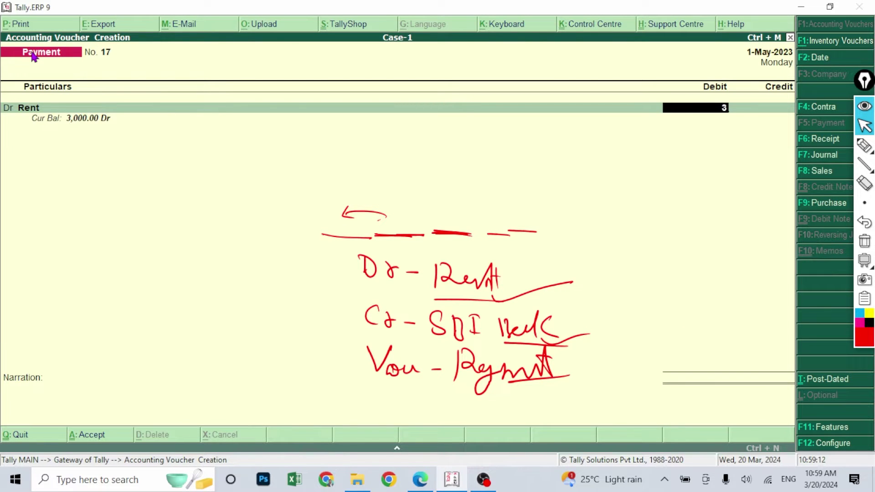
{"action": "key", "text": "Return"}
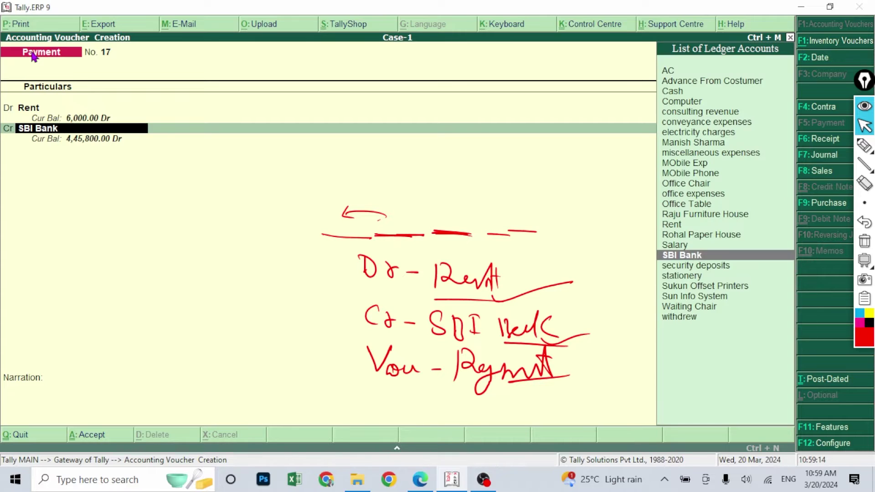
Step: Credit the rent payment to the SBI Bank ledger and save the payment voucher
{"action": "key", "text": "Return"}
{"action": "key", "text": "Return"}
{"action": "key", "text": "Return"}
{"action": "key", "text": "Return"}
{"action": "key", "text": "Return"}
{"action": "key", "text": "Return"}
{"action": "key", "text": "Return"}
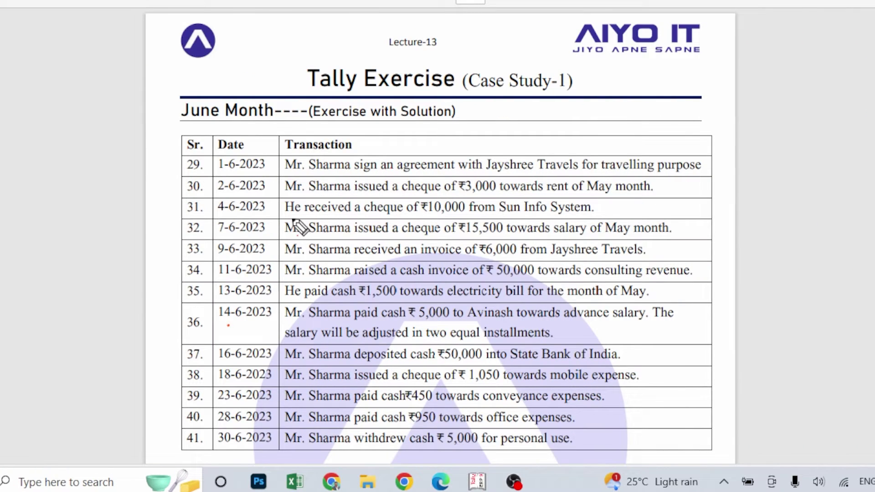
Step: Underline the key words of transaction 31, the ₹10,000 cheque from Sun Info System, and note 15000 with an arrow beside it
{"action": "left_click_drag", "start_coordinate": [288, 219], "coordinate": [551, 219]}
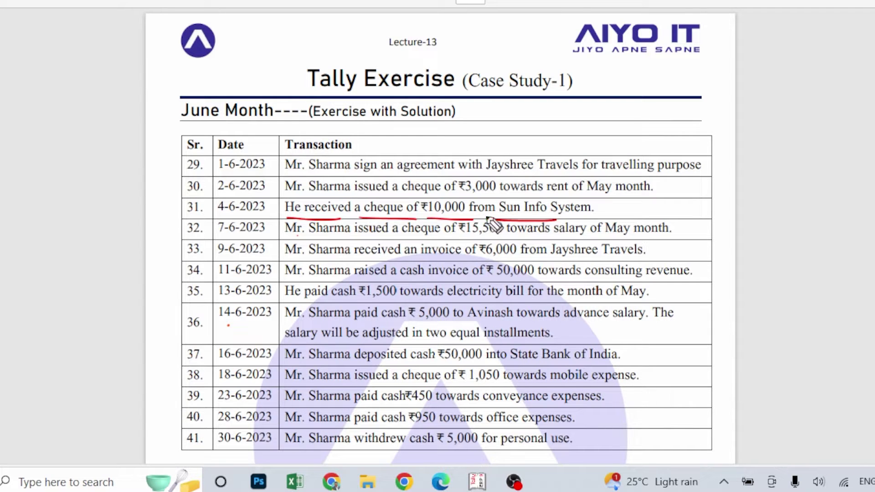
{"action": "left_click_drag", "start_coordinate": [449, 219], "coordinate": [426, 218]}
{"action": "left_click_drag", "start_coordinate": [577, 220], "coordinate": [595, 220]}
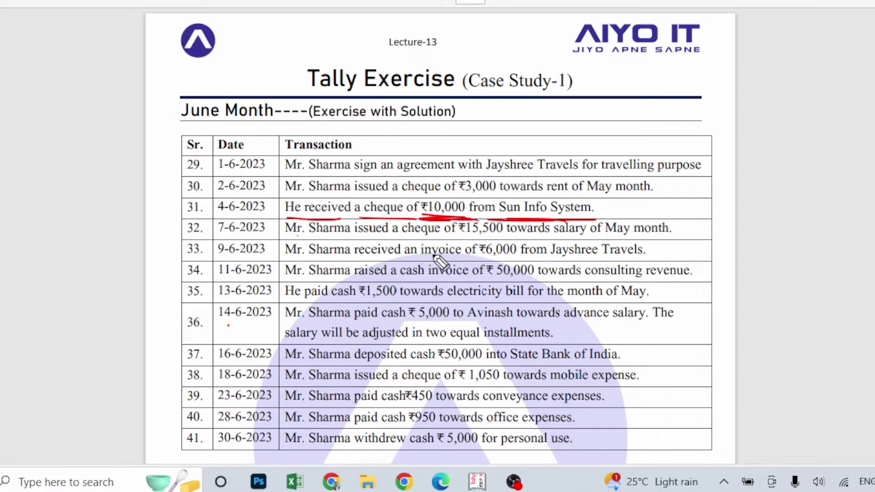
{"action": "left_click_drag", "start_coordinate": [603, 211], "coordinate": [678, 218]}
{"action": "mouse_move", "coordinate": [589, 246]}
{"action": "left_mouse_down"}
{"action": "mouse_move", "coordinate": [627, 243]}
{"action": "mouse_move", "coordinate": [659, 258]}
{"action": "mouse_move", "coordinate": [687, 250]}
{"action": "left_mouse_up"}
{"action": "left_click_drag", "start_coordinate": [696, 281], "coordinate": [602, 282]}
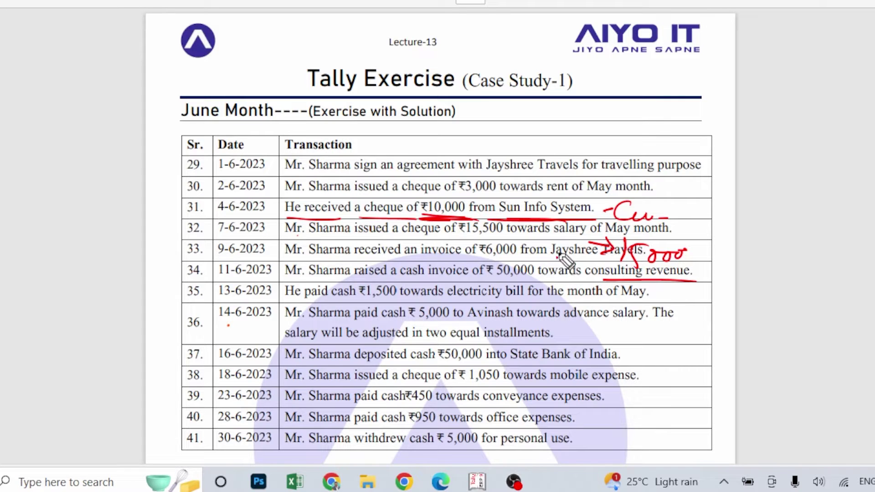
{"action": "left_click_drag", "start_coordinate": [587, 245], "coordinate": [524, 231]}
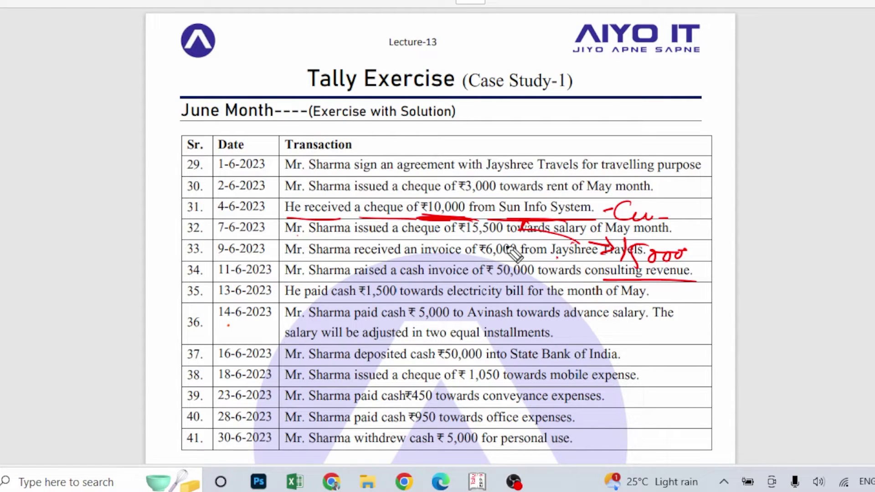
Step: Handwrite the entry for transaction 31 on the exercise sheet: receipt voucher F6, Dr SBI Bank, Cr Sun Info
{"action": "left_click_drag", "start_coordinate": [365, 221], "coordinate": [339, 222]}
{"action": "mouse_move", "coordinate": [311, 250]}
{"action": "left_mouse_down"}
{"action": "mouse_move", "coordinate": [312, 277]}
{"action": "mouse_move", "coordinate": [324, 266]}
{"action": "mouse_move", "coordinate": [370, 280]}
{"action": "mouse_move", "coordinate": [408, 272]}
{"action": "mouse_move", "coordinate": [427, 255]}
{"action": "mouse_move", "coordinate": [478, 278]}
{"action": "mouse_move", "coordinate": [511, 262]}
{"action": "mouse_move", "coordinate": [549, 264]}
{"action": "mouse_move", "coordinate": [544, 281]}
{"action": "left_mouse_up"}
{"action": "right_click", "coordinate": [512, 294]}
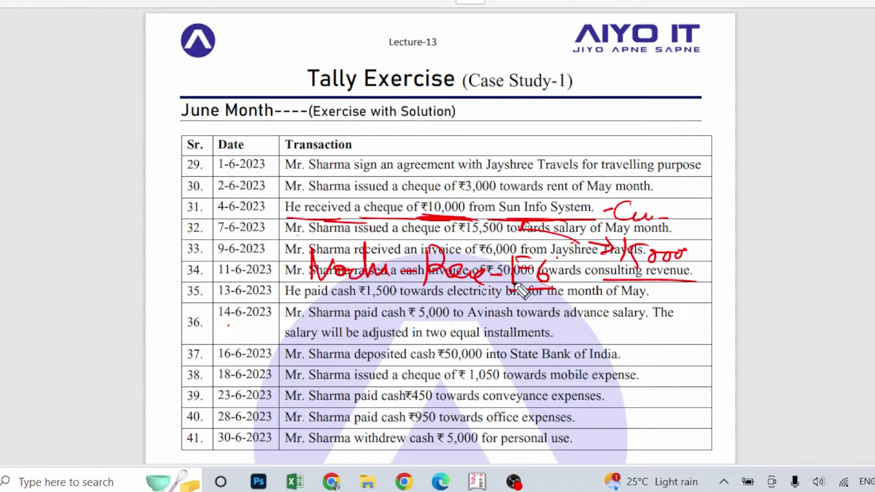
{"action": "mouse_move", "coordinate": [347, 331]}
{"action": "left_mouse_down"}
{"action": "mouse_move", "coordinate": [353, 310]}
{"action": "mouse_move", "coordinate": [410, 323]}
{"action": "left_mouse_up"}
{"action": "left_click_drag", "start_coordinate": [364, 359], "coordinate": [410, 374]}
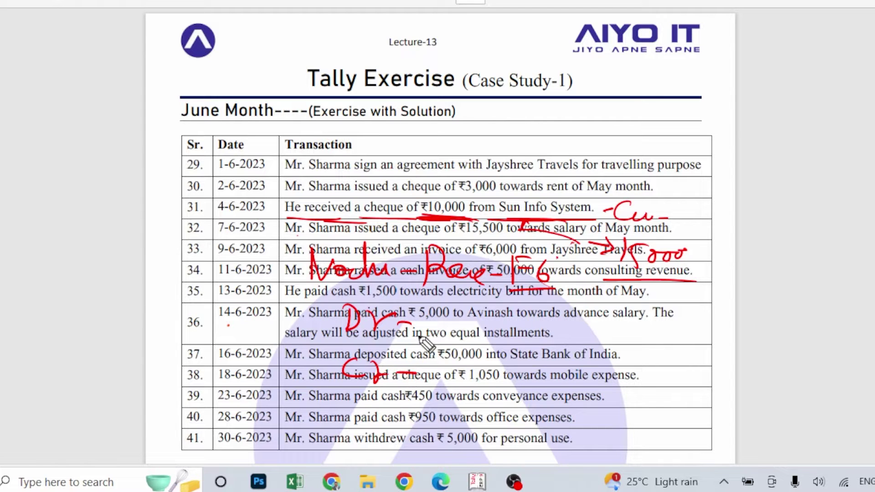
{"action": "mouse_move", "coordinate": [458, 313]}
{"action": "left_mouse_down"}
{"action": "mouse_move", "coordinate": [451, 337]}
{"action": "mouse_move", "coordinate": [489, 319]}
{"action": "mouse_move", "coordinate": [553, 335]}
{"action": "mouse_move", "coordinate": [580, 319]}
{"action": "mouse_move", "coordinate": [551, 348]}
{"action": "left_mouse_up"}
{"action": "left_click_drag", "start_coordinate": [421, 375], "coordinate": [403, 374]}
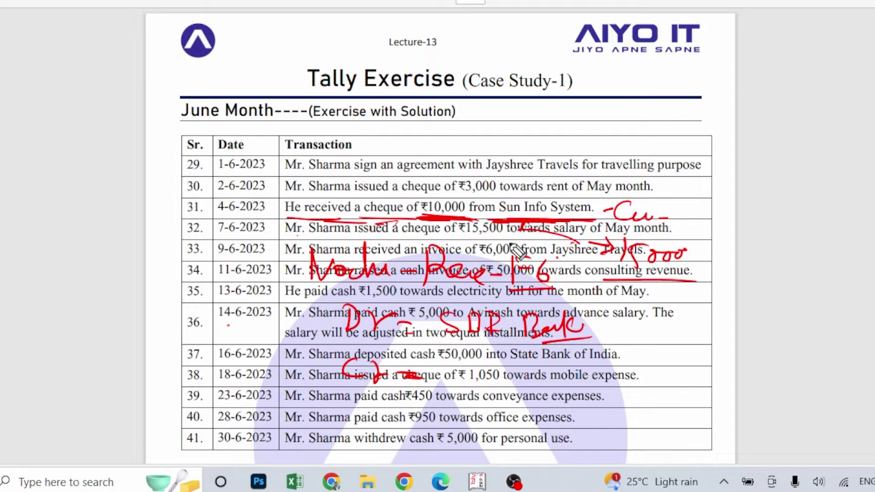
{"action": "mouse_move", "coordinate": [467, 362]}
{"action": "left_mouse_down"}
{"action": "mouse_move", "coordinate": [455, 385]}
{"action": "mouse_move", "coordinate": [568, 373]}
{"action": "mouse_move", "coordinate": [592, 381]}
{"action": "mouse_move", "coordinate": [592, 410]}
{"action": "mouse_move", "coordinate": [603, 370]}
{"action": "mouse_move", "coordinate": [617, 398]}
{"action": "left_mouse_up"}
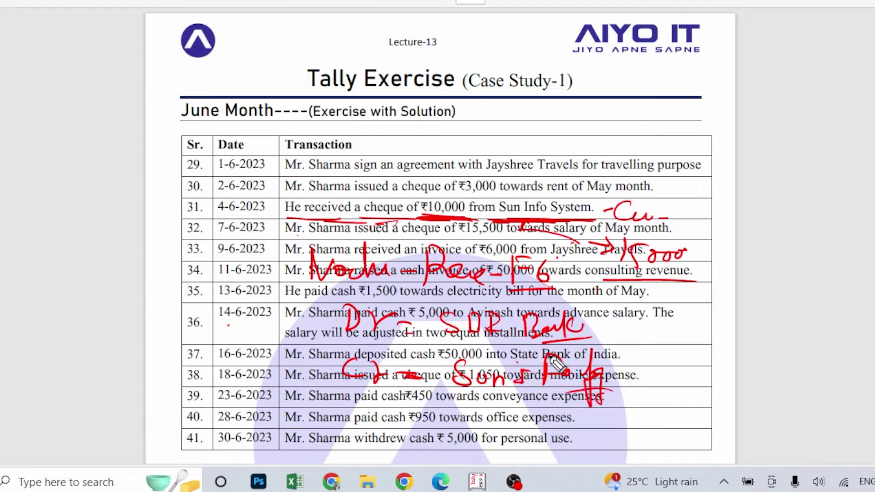
Step: Switch to Tally.ERP 9 and credit Sun Info System with 10,000 on account in a receipt voucher
{"action": "left_click", "coordinate": [477, 481]}
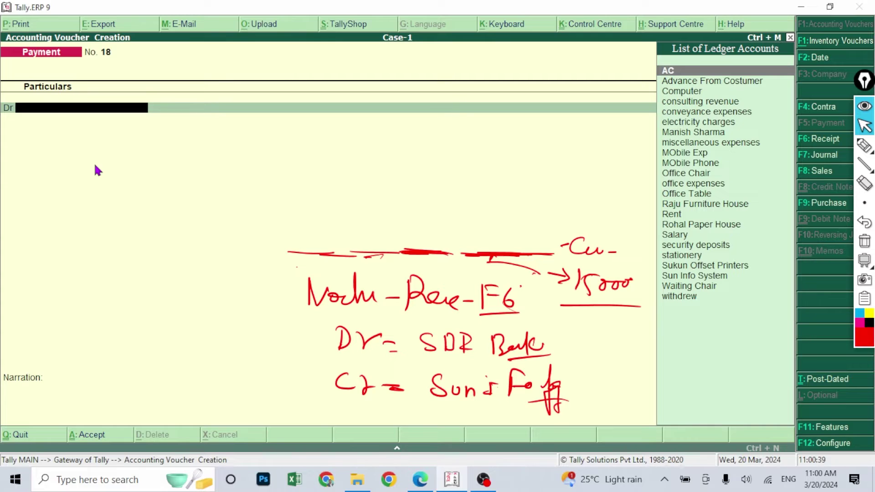
{"action": "key", "text": "F6"}
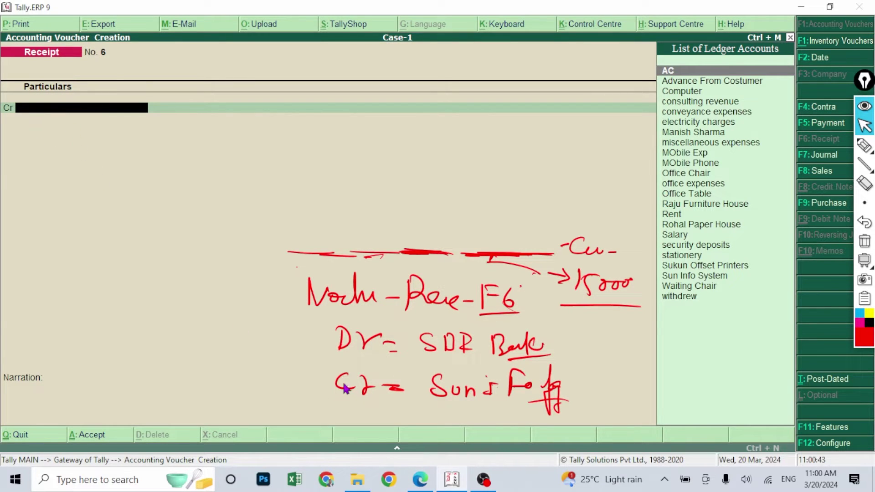
{"action": "type", "text": "Su"}
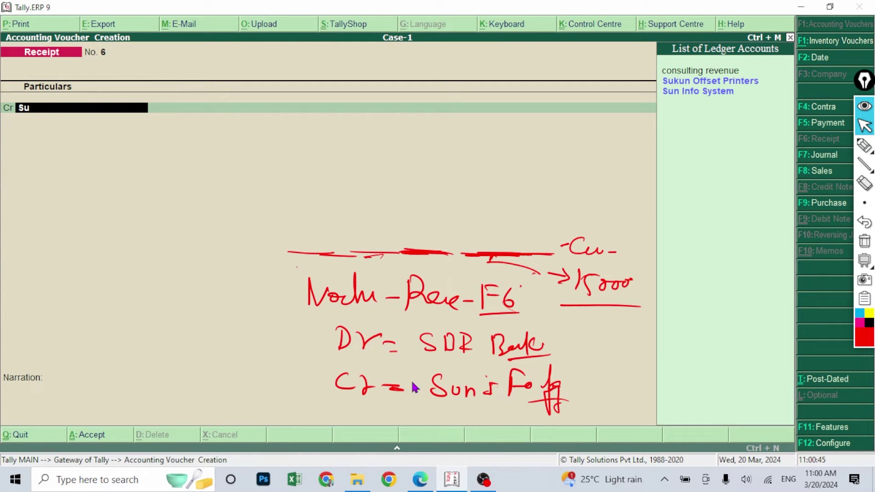
{"action": "type", "text": "n"}
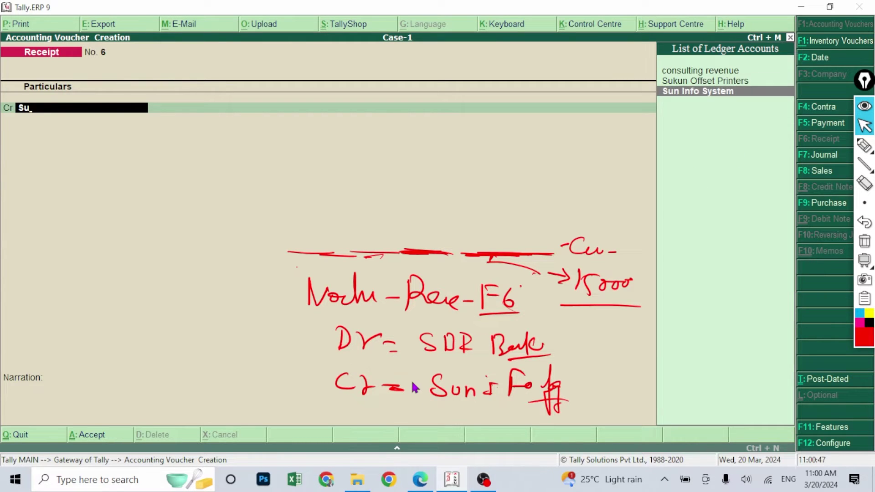
{"action": "key", "text": "Return"}
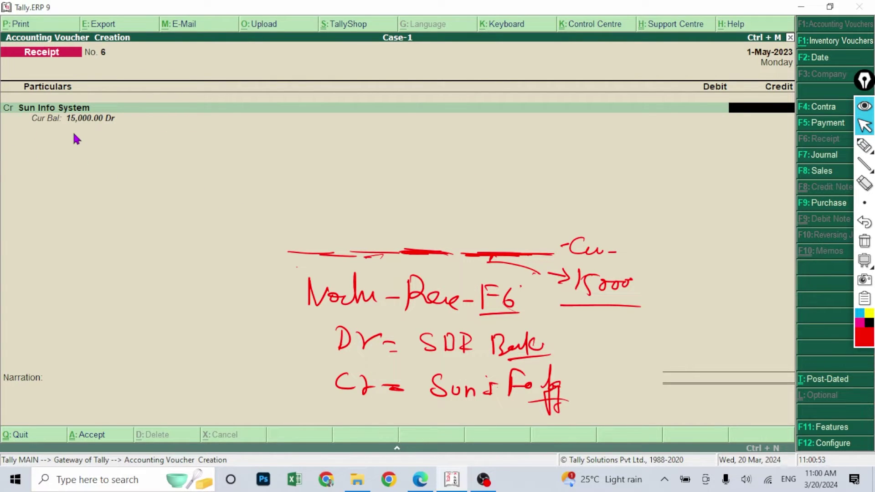
{"action": "type", "text": "10000"}
{"action": "key", "text": "Return"}
{"action": "key", "text": "Return"}
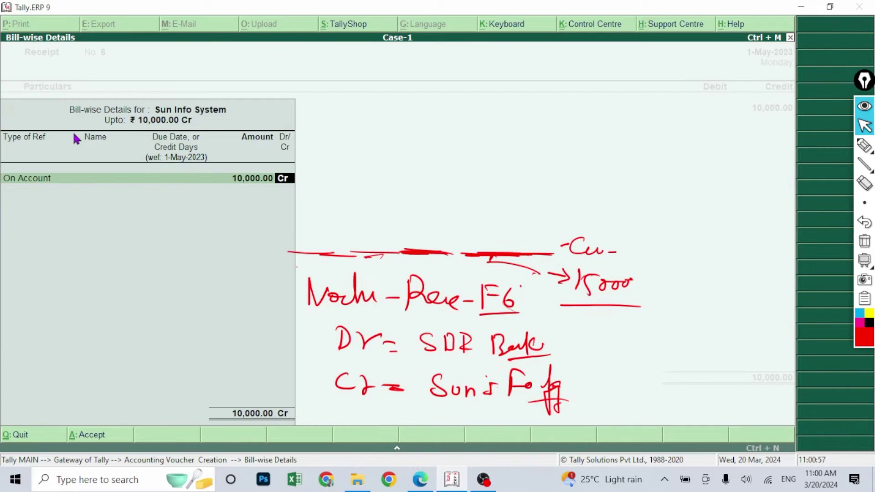
{"action": "key", "text": "Return"}
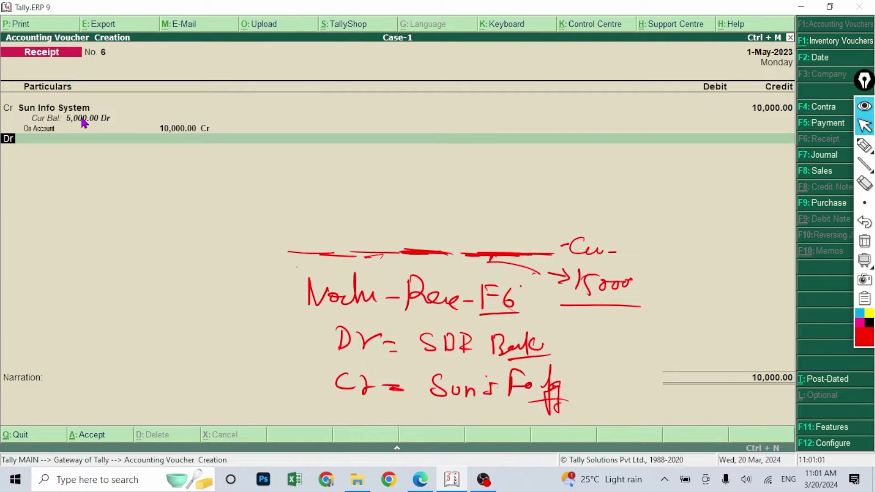
Step: Debit the receipt to the SBI Bank ledger with a Cheque/DD allocation and save the voucher
{"action": "key", "text": "Return"}
{"action": "type", "text": "Sb"}
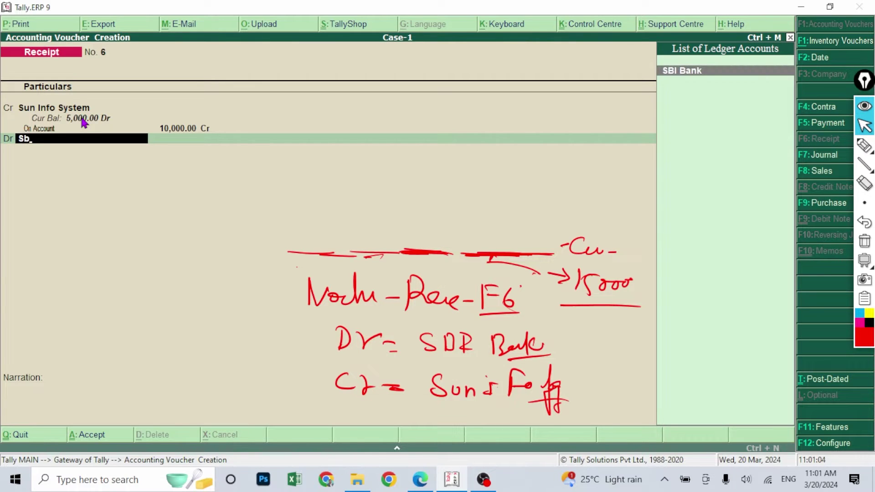
{"action": "key", "text": "Return"}
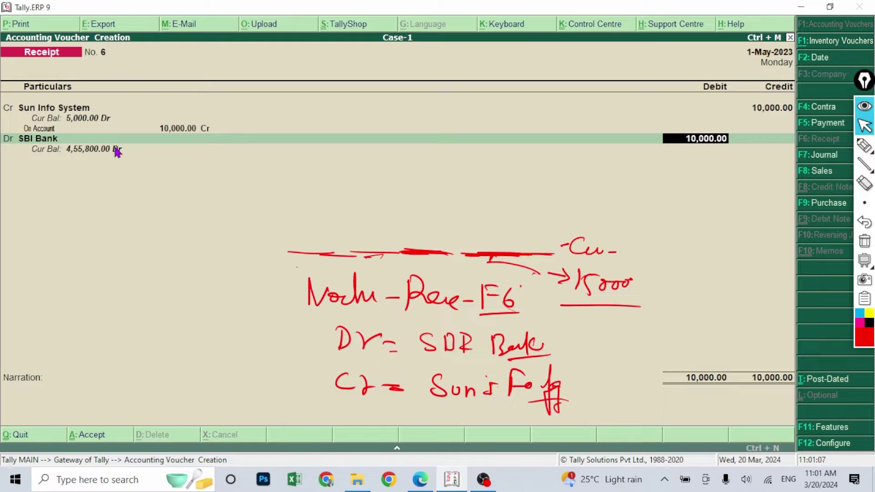
{"action": "key", "text": "Return"}
{"action": "key", "text": "Return"}
{"action": "key", "text": "Return"}
{"action": "key", "text": "Return"}
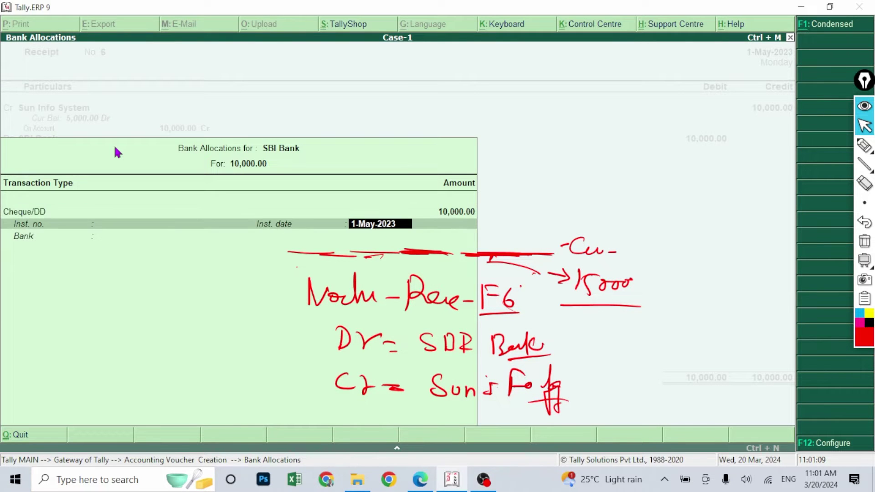
{"action": "key", "text": "Return"}
{"action": "key", "text": "Return"}
{"action": "key", "text": "Return"}
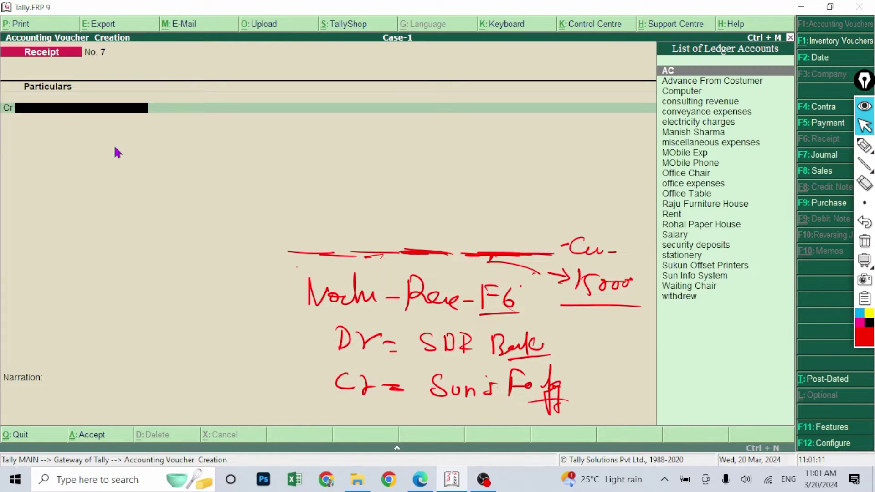
Step: Clear the handwriting and underline the key words of transaction 32, the ₹15,500 salary cheque, on the exercise sheet
{"action": "left_click", "coordinate": [864, 260]}
{"action": "left_click", "coordinate": [824, 260]}
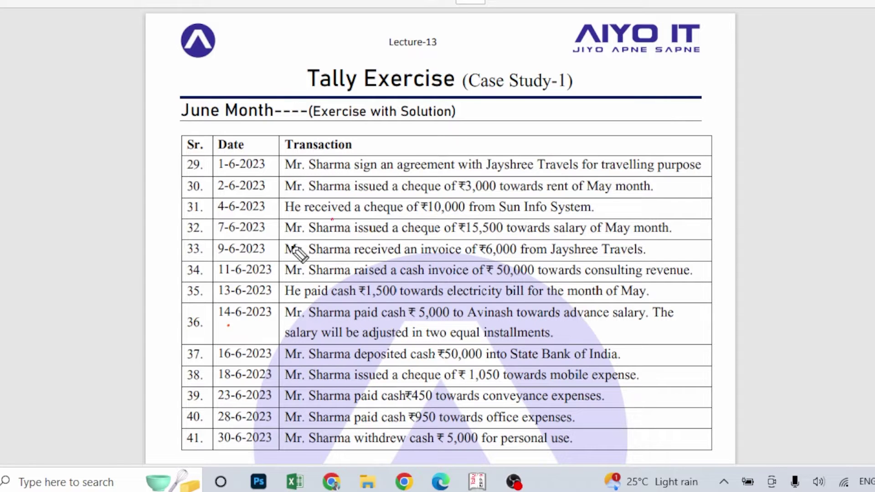
{"action": "left_click_drag", "start_coordinate": [287, 238], "coordinate": [639, 241]}
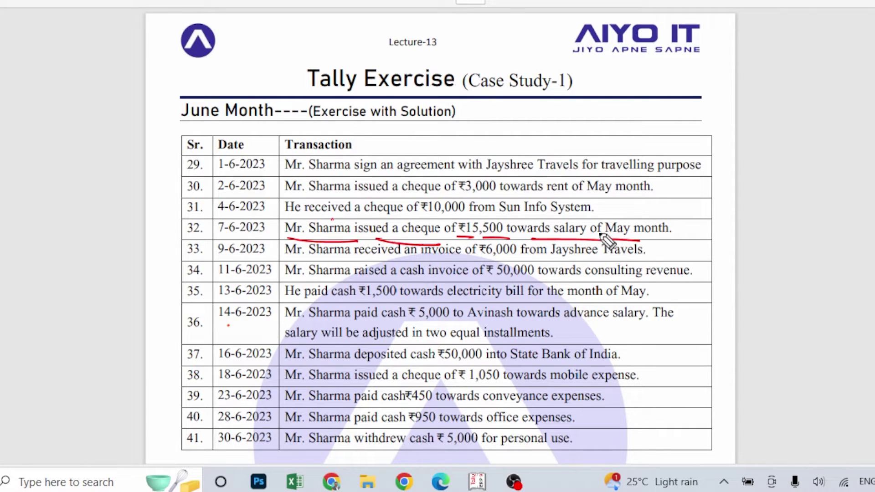
{"action": "left_click_drag", "start_coordinate": [341, 245], "coordinate": [380, 245]}
{"action": "mouse_move", "coordinate": [604, 238]}
{"action": "left_mouse_down"}
{"action": "mouse_move", "coordinate": [624, 236]}
{"action": "mouse_move", "coordinate": [575, 228]}
{"action": "mouse_move", "coordinate": [585, 222]}
{"action": "left_mouse_up"}
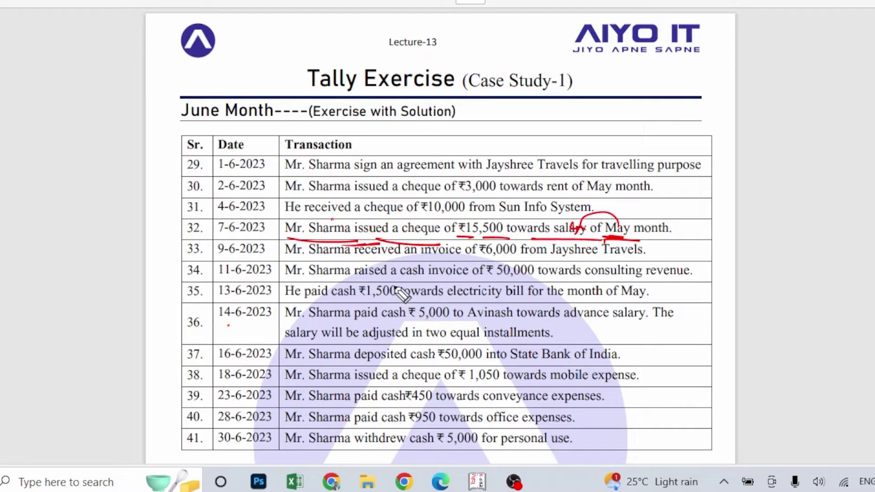
Step: Handwrite and tick the entry for transaction 32 on the exercise sheet: payment voucher, Dr Salary, Cr SBI Bank
{"action": "mouse_move", "coordinate": [357, 280]}
{"action": "left_mouse_down"}
{"action": "mouse_move", "coordinate": [362, 301]}
{"action": "mouse_move", "coordinate": [437, 296]}
{"action": "mouse_move", "coordinate": [455, 312]}
{"action": "mouse_move", "coordinate": [472, 289]}
{"action": "mouse_move", "coordinate": [463, 296]}
{"action": "mouse_move", "coordinate": [520, 319]}
{"action": "mouse_move", "coordinate": [562, 311]}
{"action": "mouse_move", "coordinate": [563, 295]}
{"action": "left_mouse_up"}
{"action": "mouse_move", "coordinate": [378, 347]}
{"action": "left_mouse_down"}
{"action": "mouse_move", "coordinate": [380, 331]}
{"action": "mouse_move", "coordinate": [383, 351]}
{"action": "mouse_move", "coordinate": [439, 341]}
{"action": "mouse_move", "coordinate": [467, 364]}
{"action": "mouse_move", "coordinate": [505, 337]}
{"action": "mouse_move", "coordinate": [531, 346]}
{"action": "mouse_move", "coordinate": [530, 358]}
{"action": "left_mouse_up"}
{"action": "left_click_drag", "start_coordinate": [414, 382], "coordinate": [410, 402]}
{"action": "mouse_move", "coordinate": [429, 402]}
{"action": "left_mouse_down"}
{"action": "mouse_move", "coordinate": [441, 390]}
{"action": "mouse_move", "coordinate": [472, 388]}
{"action": "left_mouse_up"}
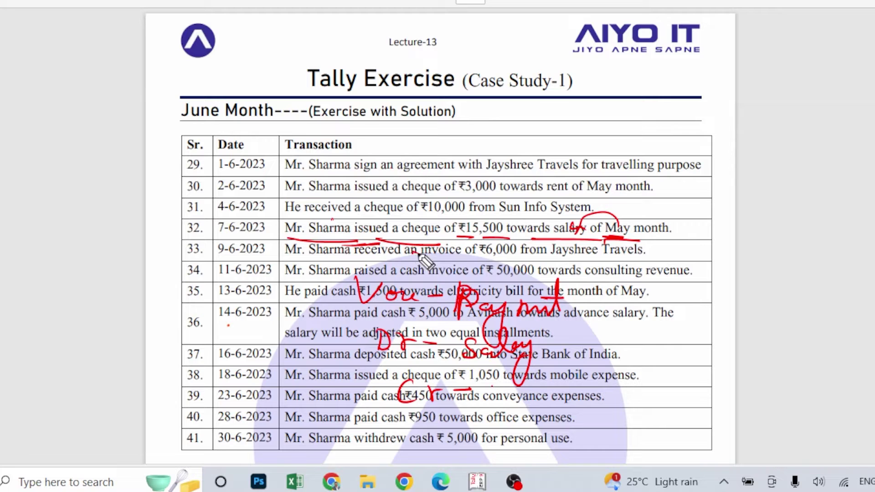
{"action": "mouse_move", "coordinate": [423, 259]}
{"action": "left_mouse_down"}
{"action": "mouse_move", "coordinate": [420, 246]}
{"action": "mouse_move", "coordinate": [423, 253]}
{"action": "left_mouse_up"}
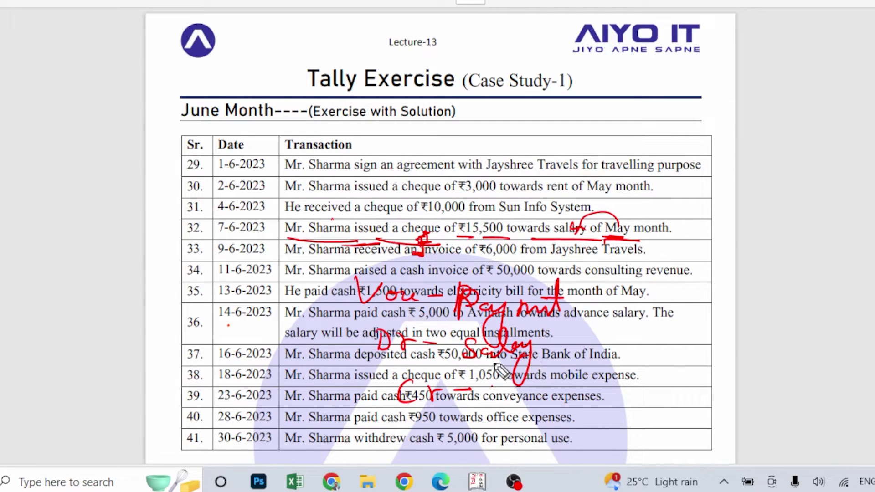
{"action": "mouse_move", "coordinate": [504, 388]}
{"action": "left_mouse_down"}
{"action": "mouse_move", "coordinate": [490, 408]}
{"action": "mouse_move", "coordinate": [519, 409]}
{"action": "mouse_move", "coordinate": [567, 388]}
{"action": "mouse_move", "coordinate": [588, 400]}
{"action": "mouse_move", "coordinate": [612, 399]}
{"action": "mouse_move", "coordinate": [554, 408]}
{"action": "left_mouse_up"}
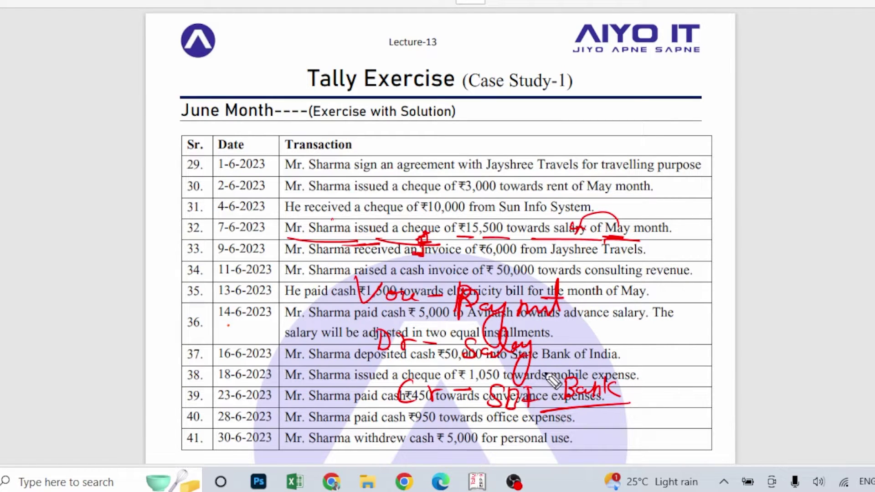
{"action": "left_click_drag", "start_coordinate": [549, 369], "coordinate": [634, 344]}
{"action": "left_click_drag", "start_coordinate": [579, 415], "coordinate": [674, 396]}
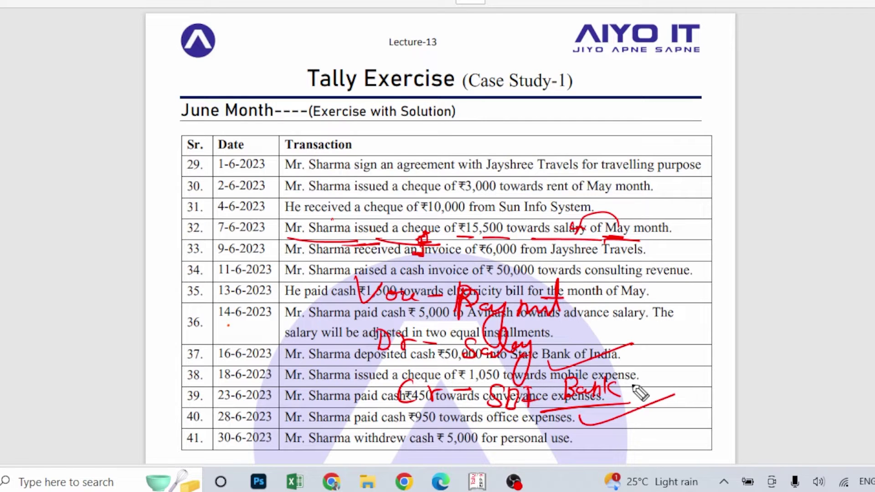
{"action": "left_click_drag", "start_coordinate": [556, 337], "coordinate": [596, 334]}
Step: Switch to Tally.ERP 9 and debit the Salary ledger with 15,500 in a payment voucher
{"action": "key", "text": "alt+Tab"}
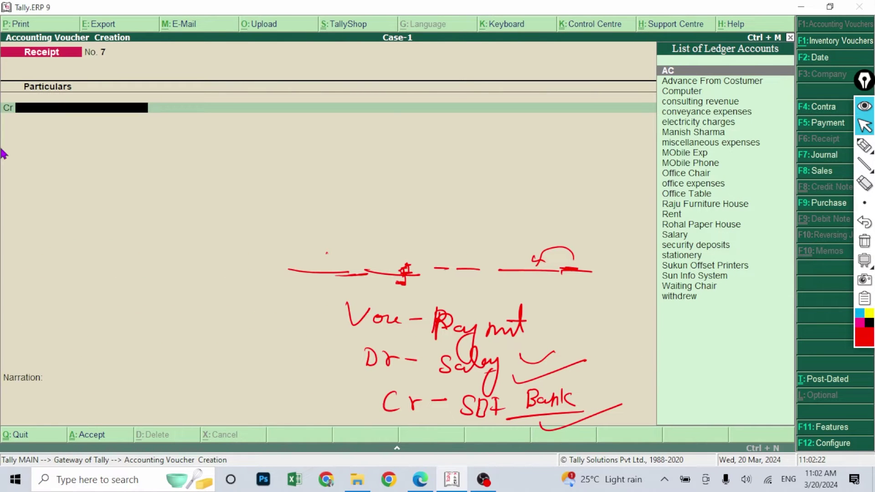
{"action": "key", "text": "F5"}
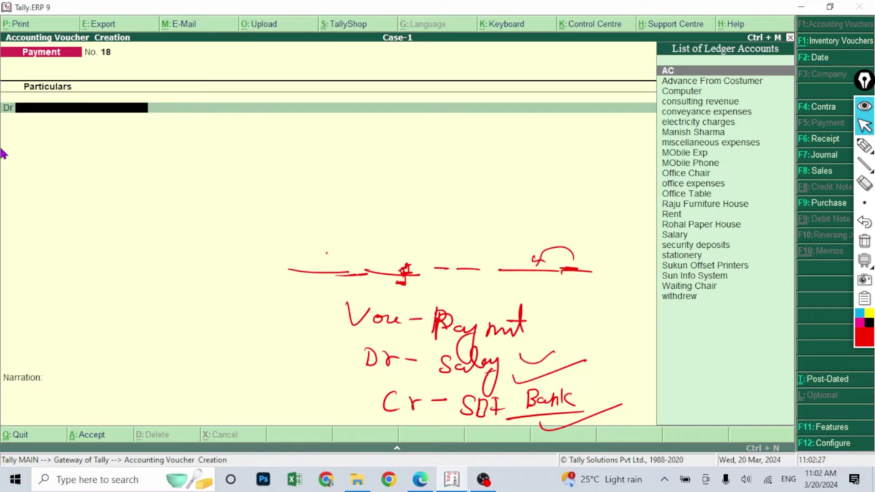
{"action": "type", "text": "R"}
{"action": "key", "text": "BackSpace"}
{"action": "type", "text": "s"}
{"action": "key", "text": "Return"}
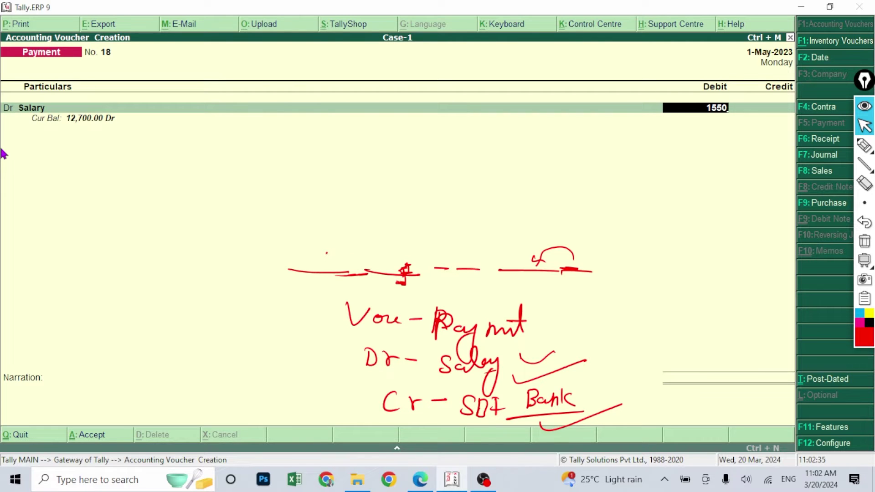
{"action": "key", "text": "Return"}
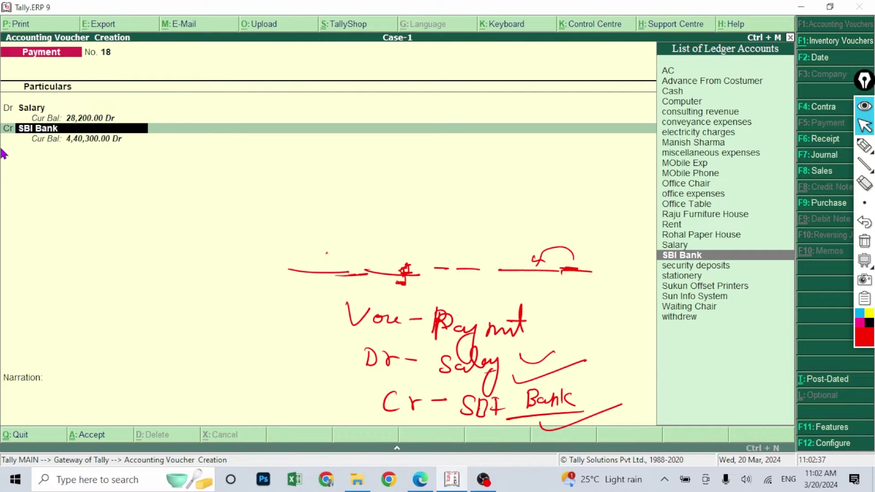
Step: Credit the salary payment to the SBI Bank ledger and save the payment voucher
{"action": "key", "text": "Return"}
{"action": "key", "text": "Return"}
{"action": "key", "text": "Return"}
{"action": "key", "text": "Return"}
{"action": "key", "text": "Return"}
{"action": "key", "text": "Return"}
{"action": "key", "text": "Return"}
{"action": "key", "text": "Return"}
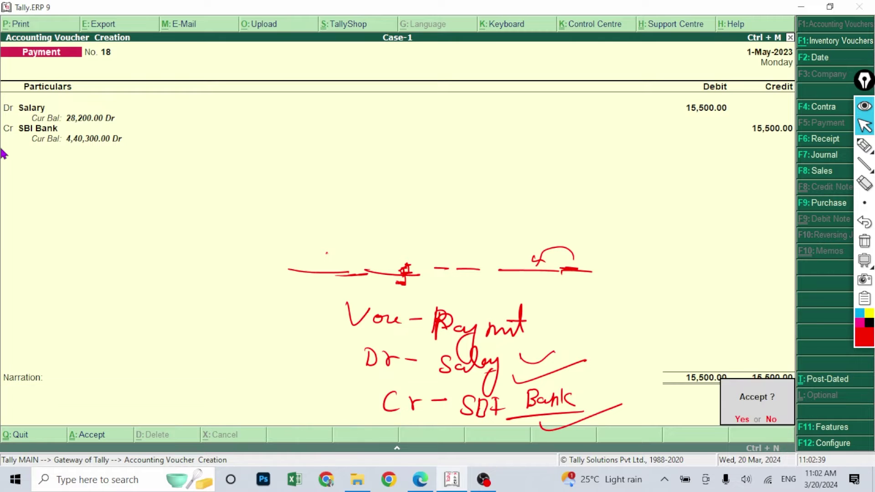
{"action": "key", "text": "Return"}
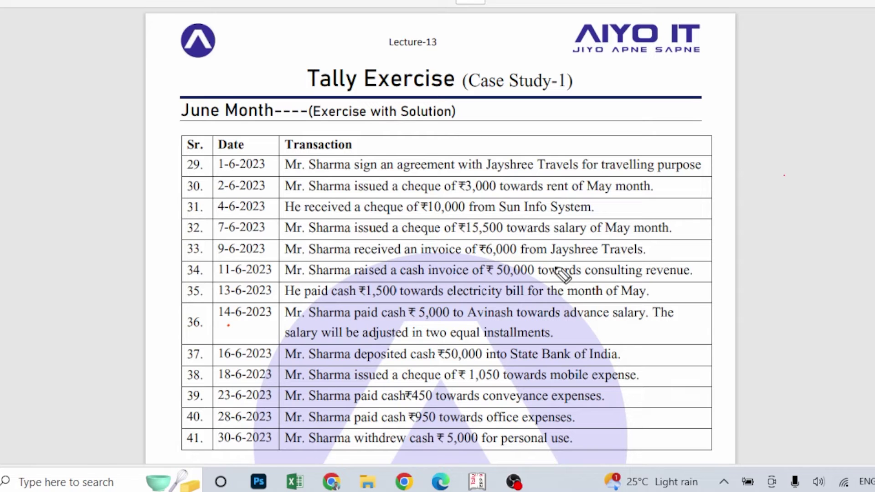
Step: Underline the ₹6,000 Jayshree Travels invoice in transaction 33 and the agreement in transaction 29, and note a boxed 6000
{"action": "mouse_move", "coordinate": [351, 261]}
{"action": "left_mouse_down"}
{"action": "mouse_move", "coordinate": [459, 262]}
{"action": "mouse_move", "coordinate": [421, 263]}
{"action": "mouse_move", "coordinate": [413, 297]}
{"action": "mouse_move", "coordinate": [451, 280]}
{"action": "mouse_move", "coordinate": [438, 266]}
{"action": "mouse_move", "coordinate": [520, 261]}
{"action": "mouse_move", "coordinate": [482, 263]}
{"action": "left_mouse_up"}
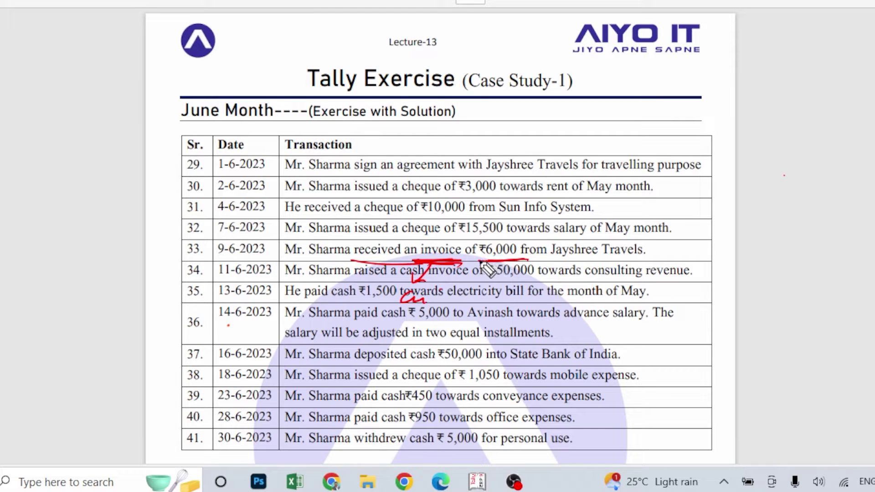
{"action": "left_click_drag", "start_coordinate": [549, 259], "coordinate": [651, 261]}
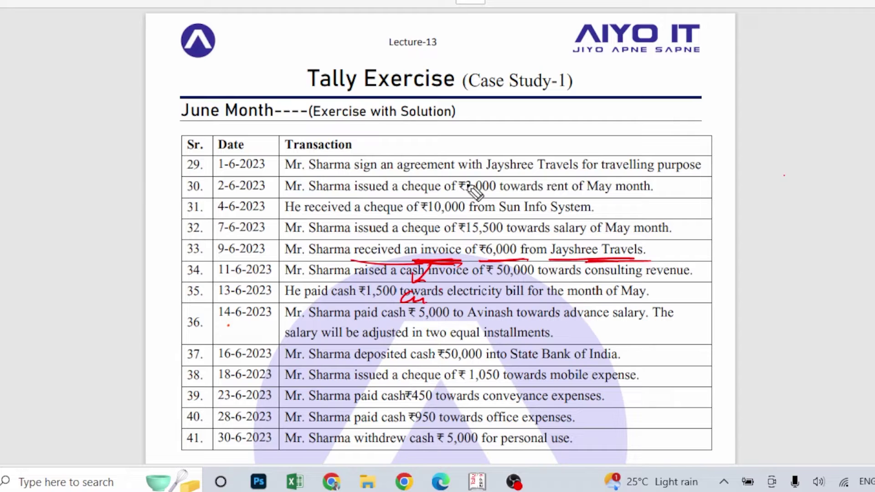
{"action": "left_click_drag", "start_coordinate": [358, 163], "coordinate": [509, 157]}
{"action": "mouse_move", "coordinate": [643, 179]}
{"action": "left_mouse_down"}
{"action": "mouse_move", "coordinate": [652, 178]}
{"action": "mouse_move", "coordinate": [523, 174]}
{"action": "left_mouse_up"}
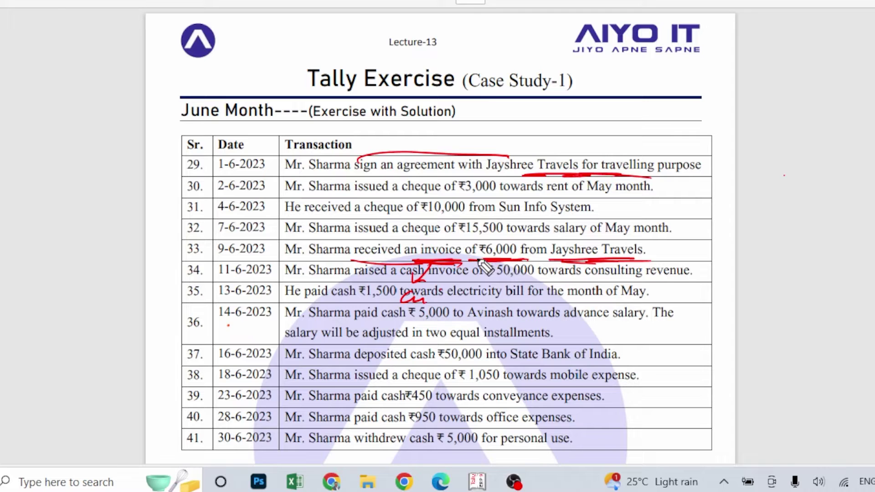
{"action": "mouse_move", "coordinate": [521, 287]}
{"action": "left_mouse_down"}
{"action": "mouse_move", "coordinate": [509, 358]}
{"action": "mouse_move", "coordinate": [578, 278]}
{"action": "mouse_move", "coordinate": [510, 358]}
{"action": "mouse_move", "coordinate": [540, 314]}
{"action": "mouse_move", "coordinate": [569, 305]}
{"action": "mouse_move", "coordinate": [578, 322]}
{"action": "mouse_move", "coordinate": [521, 327]}
{"action": "mouse_move", "coordinate": [562, 339]}
{"action": "left_mouse_up"}
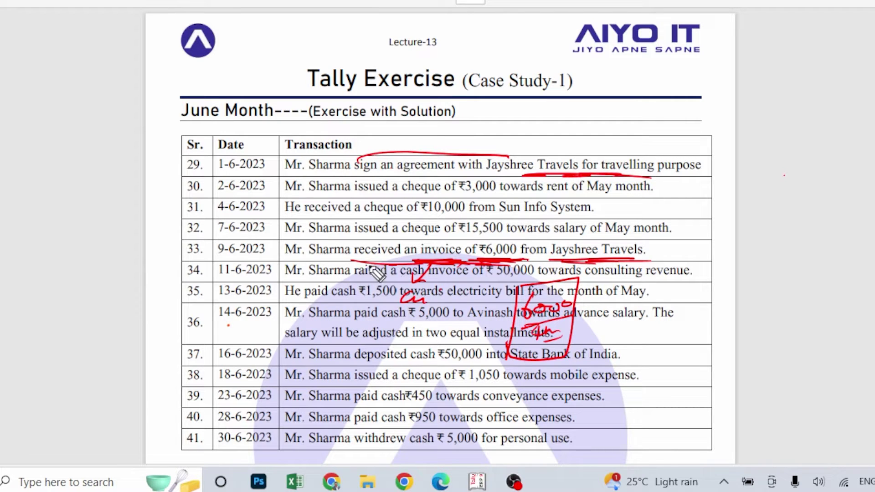
Step: Handwrite the entry for transaction 33 on the exercise sheet: journal voucher F7, Dr Travelling Exp, Cr Jayshree Travels
{"action": "mouse_move", "coordinate": [328, 310]}
{"action": "left_mouse_down"}
{"action": "mouse_move", "coordinate": [337, 325]}
{"action": "mouse_move", "coordinate": [387, 323]}
{"action": "mouse_move", "coordinate": [412, 335]}
{"action": "mouse_move", "coordinate": [469, 305]}
{"action": "mouse_move", "coordinate": [496, 323]}
{"action": "left_mouse_up"}
{"action": "left_click_drag", "start_coordinate": [451, 338], "coordinate": [502, 334]}
{"action": "left_click_drag", "start_coordinate": [335, 360], "coordinate": [339, 377]}
{"action": "mouse_move", "coordinate": [359, 370]}
{"action": "left_mouse_down"}
{"action": "mouse_move", "coordinate": [364, 378]}
{"action": "mouse_move", "coordinate": [395, 369]}
{"action": "left_mouse_up"}
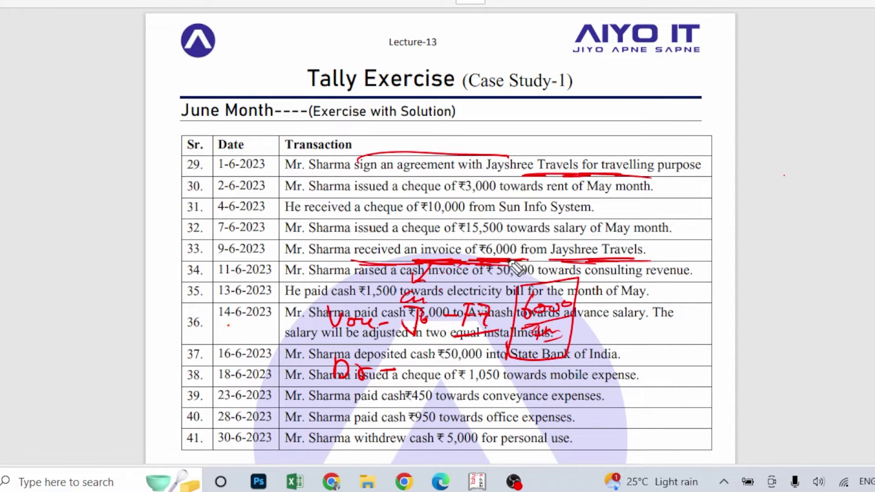
{"action": "left_click_drag", "start_coordinate": [620, 178], "coordinate": [588, 177]}
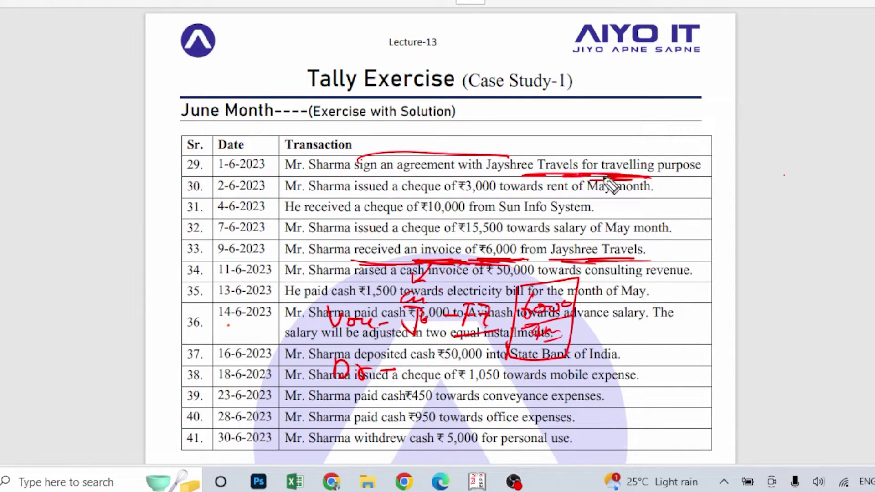
{"action": "mouse_move", "coordinate": [415, 360]}
{"action": "left_mouse_down"}
{"action": "mouse_move", "coordinate": [412, 382]}
{"action": "mouse_move", "coordinate": [563, 376]}
{"action": "mouse_move", "coordinate": [570, 435]}
{"action": "mouse_move", "coordinate": [562, 412]}
{"action": "left_mouse_up"}
{"action": "left_click_drag", "start_coordinate": [346, 409], "coordinate": [346, 423]}
{"action": "left_click_drag", "start_coordinate": [356, 426], "coordinate": [390, 421]}
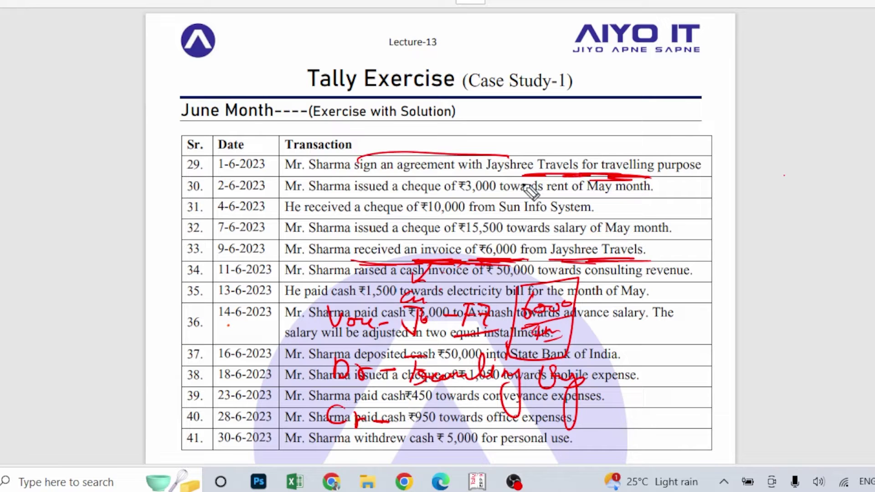
{"action": "left_click_drag", "start_coordinate": [493, 176], "coordinate": [552, 174]}
{"action": "mouse_move", "coordinate": [396, 405]}
{"action": "left_mouse_down"}
{"action": "mouse_move", "coordinate": [415, 404]}
{"action": "mouse_move", "coordinate": [397, 434]}
{"action": "mouse_move", "coordinate": [468, 414]}
{"action": "mouse_move", "coordinate": [572, 430]}
{"action": "mouse_move", "coordinate": [570, 407]}
{"action": "mouse_move", "coordinate": [585, 429]}
{"action": "mouse_move", "coordinate": [606, 420]}
{"action": "mouse_move", "coordinate": [641, 435]}
{"action": "mouse_move", "coordinate": [601, 438]}
{"action": "left_mouse_up"}
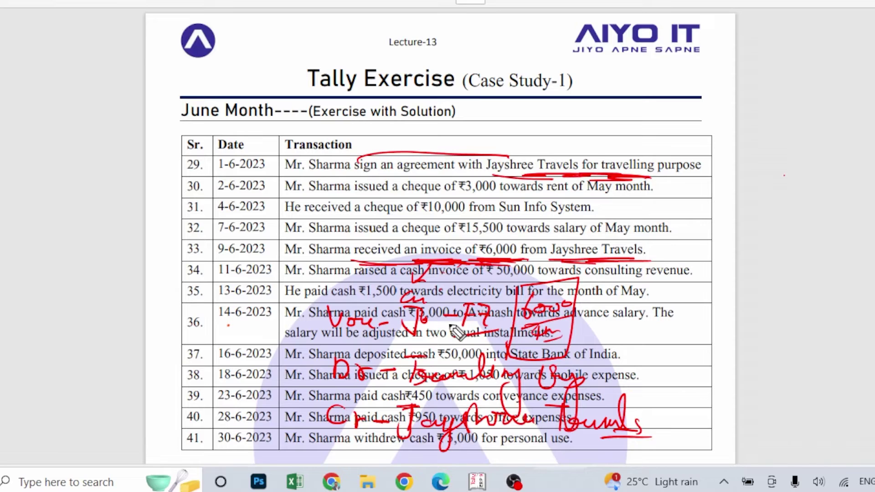
Step: Note the ledger groups beside the entry: Sundry Creditors for Jayshree Travels and Indirect Expenses for the travelling expense
{"action": "left_click_drag", "start_coordinate": [580, 444], "coordinate": [656, 428]}
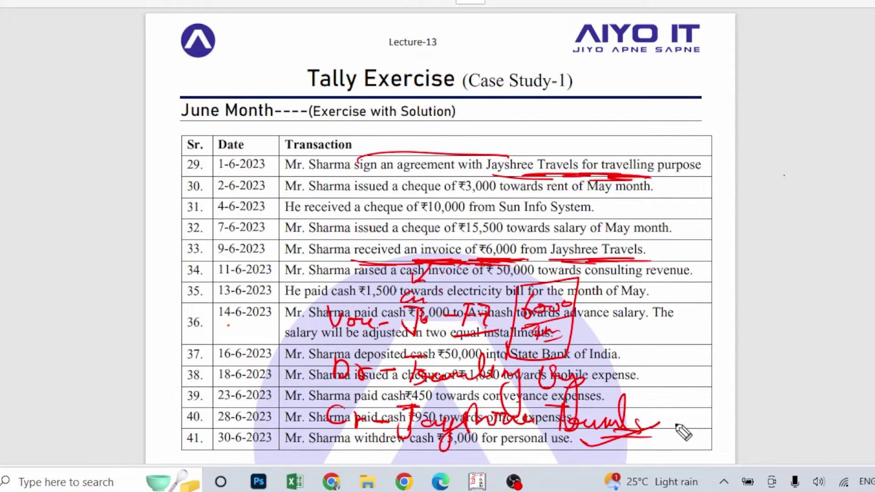
{"action": "left_click", "coordinate": [611, 449]}
{"action": "mouse_move", "coordinate": [676, 404]}
{"action": "left_mouse_down"}
{"action": "mouse_move", "coordinate": [676, 420]}
{"action": "mouse_move", "coordinate": [747, 421]}
{"action": "left_mouse_up"}
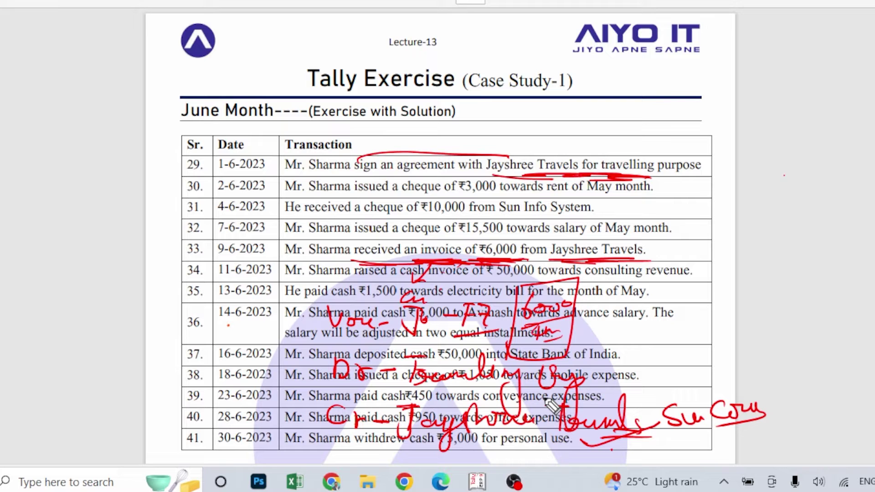
{"action": "mouse_move", "coordinate": [606, 368]}
{"action": "left_mouse_down"}
{"action": "mouse_move", "coordinate": [655, 379]}
{"action": "mouse_move", "coordinate": [652, 363]}
{"action": "mouse_move", "coordinate": [669, 371]}
{"action": "mouse_move", "coordinate": [749, 351]}
{"action": "mouse_move", "coordinate": [770, 365]}
{"action": "mouse_move", "coordinate": [758, 398]}
{"action": "left_mouse_up"}
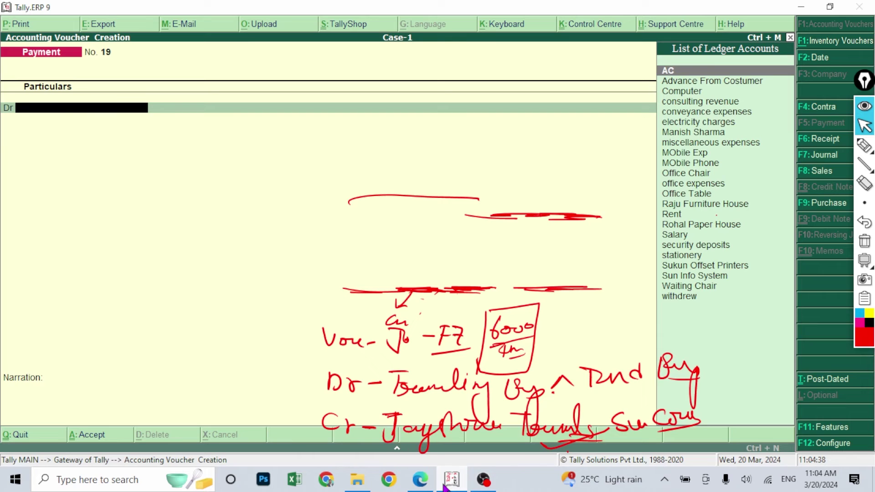
Step: Start a journal voucher and begin a new ledger named Trevling Exp from its debit line
{"action": "key", "text": "F7"}
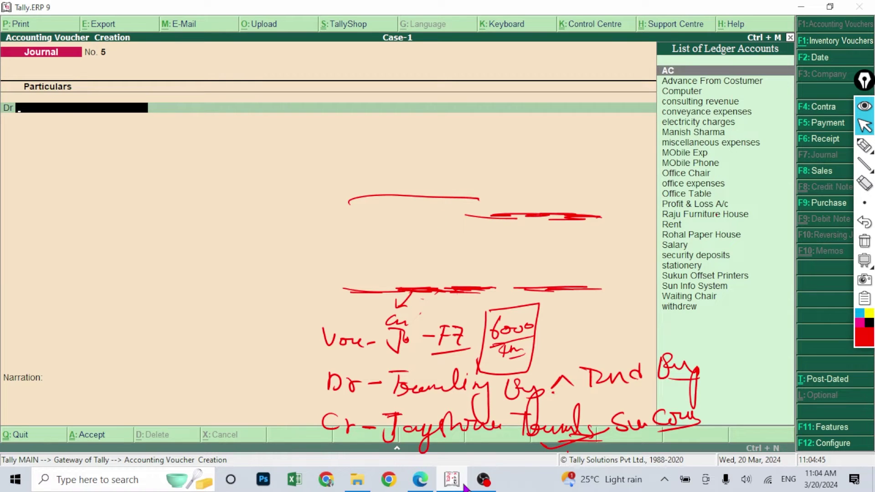
{"action": "key", "text": "alt+c"}
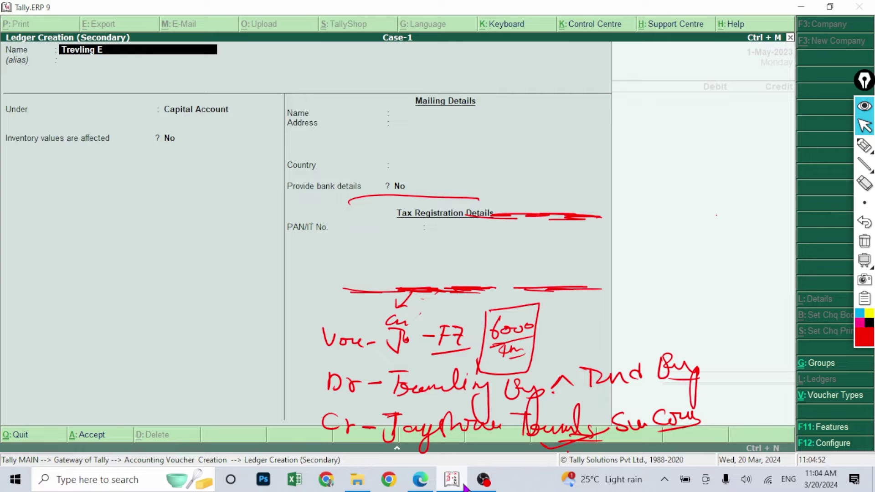
{"action": "key", "text": "Return"}
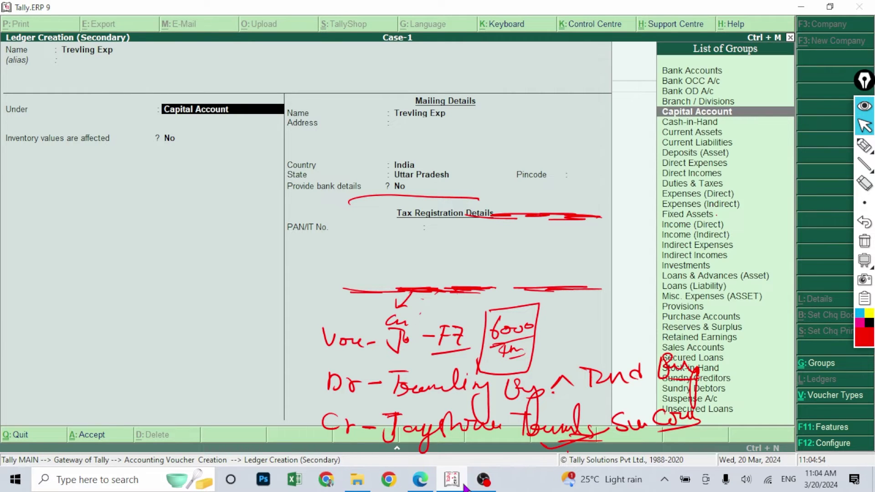
Step: Place the Trevling Exp ledger under Indirect Expenses and save it with the remaining default details
{"action": "type", "text": "i"}
{"action": "key", "text": "BackSpace"}
{"action": "type", "text": "nd"}
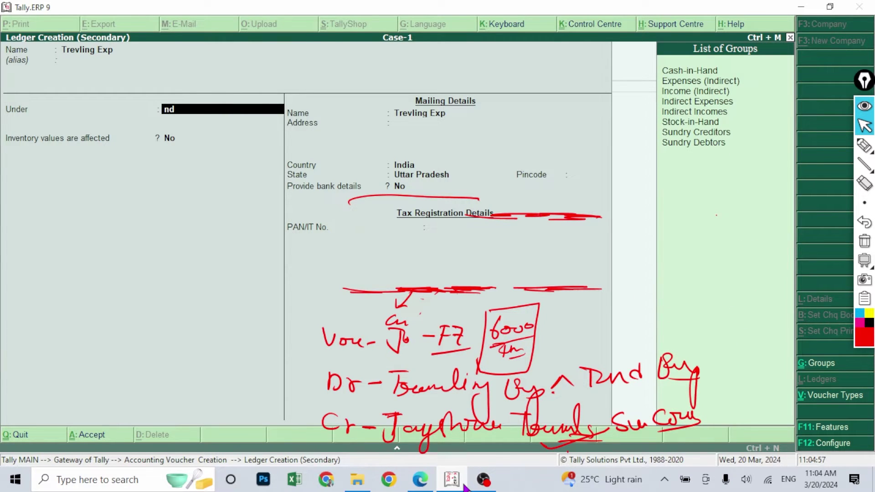
{"action": "key", "text": "BackSpace"}
{"action": "key", "text": "BackSpace"}
{"action": "type", "text": "ind"}
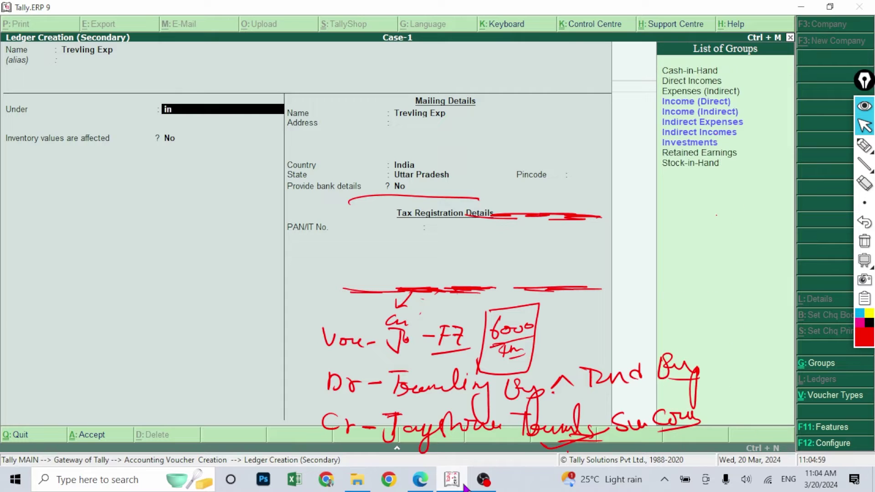
{"action": "key", "text": "Down"}
{"action": "key", "text": "Up"}
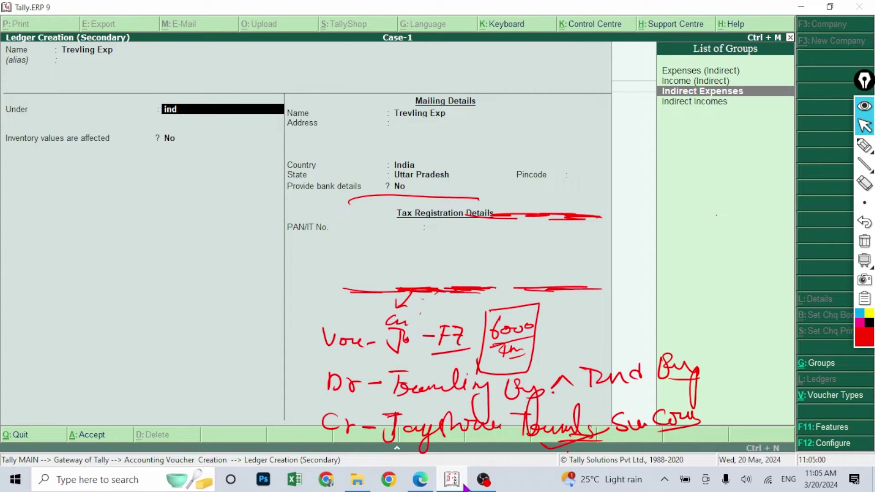
{"action": "key", "text": "Return"}
{"action": "key", "text": "Return"}
{"action": "key", "text": "Return"}
{"action": "key", "text": "Return"}
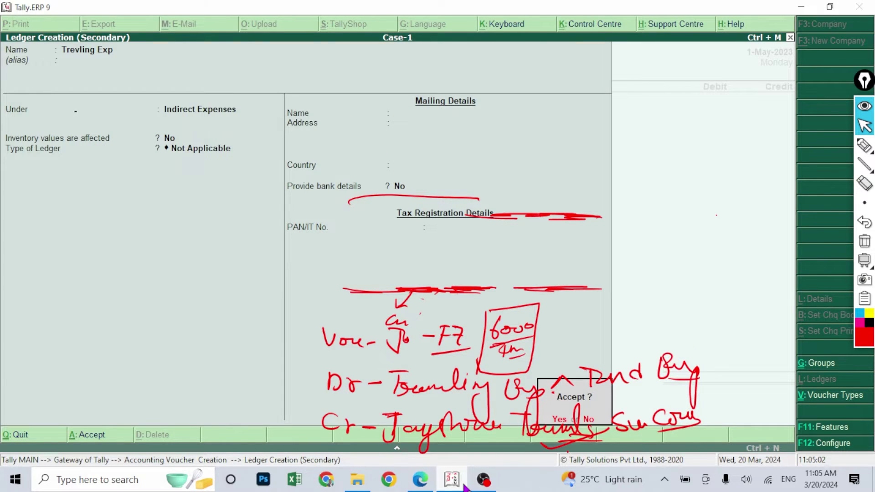
{"action": "key", "text": "Return"}
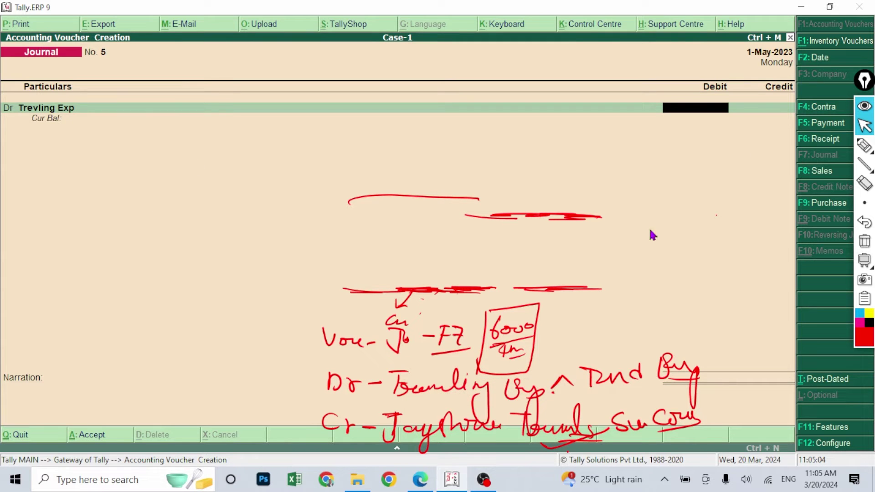
Step: Check the invoice amount of transaction 33 on the exercise sheet and debit Trevling Exp with 6,000 in Tally.ERP 9
{"action": "left_click", "coordinate": [414, 482]}
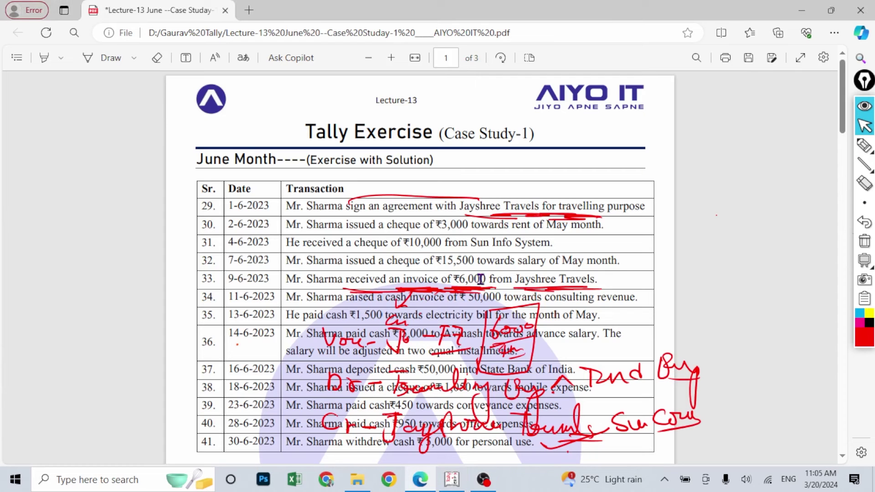
{"action": "left_click", "coordinate": [452, 479]}
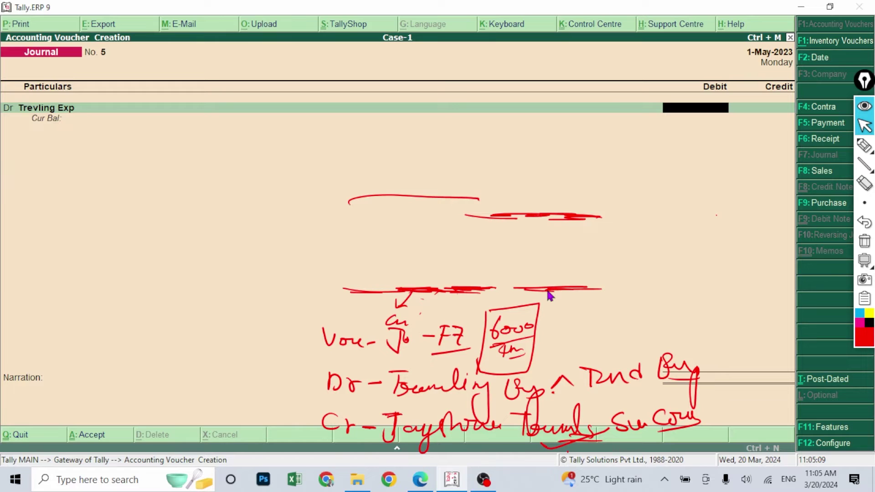
{"action": "key", "text": "Return"}
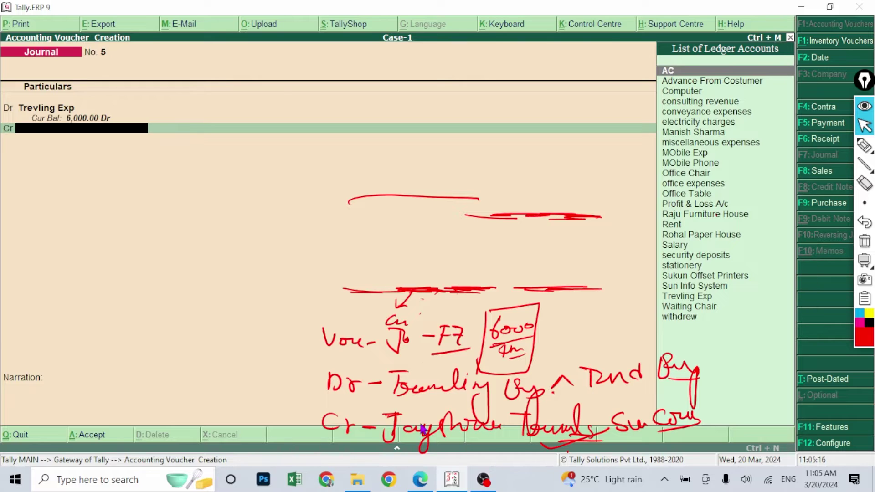
Step: Create a ledger named Jayshree Travels under Sundry Creditors for the credit line, keeping bill-by-bill balances on
{"action": "key", "text": "alt+c"}
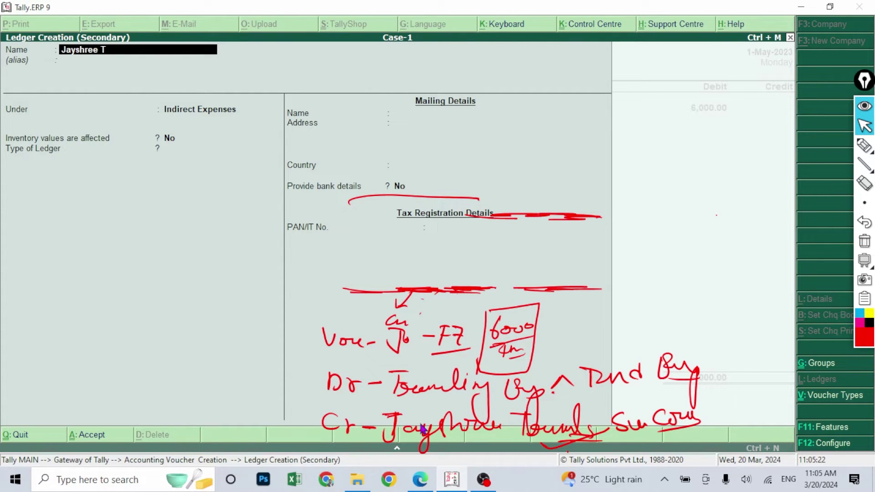
{"action": "key", "text": "Return"}
{"action": "key", "text": "Return"}
{"action": "key", "text": "Return"}
{"action": "key", "text": "BackSpace"}
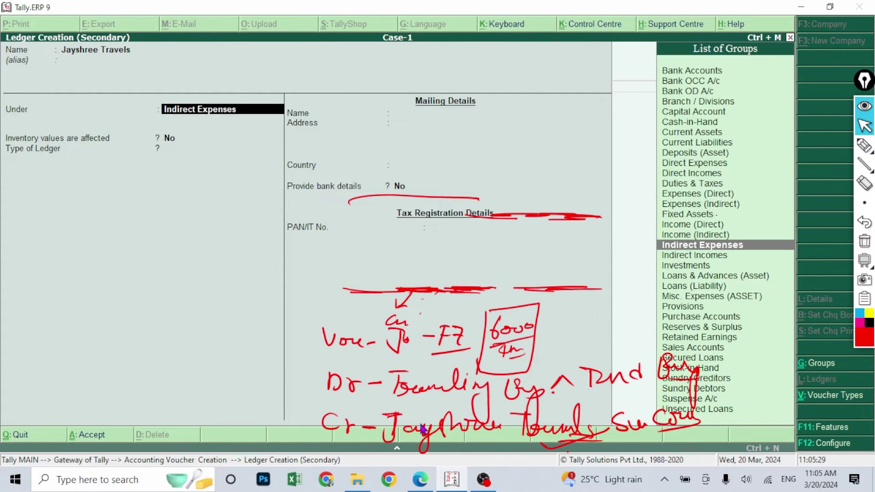
{"action": "type", "text": "Su"}
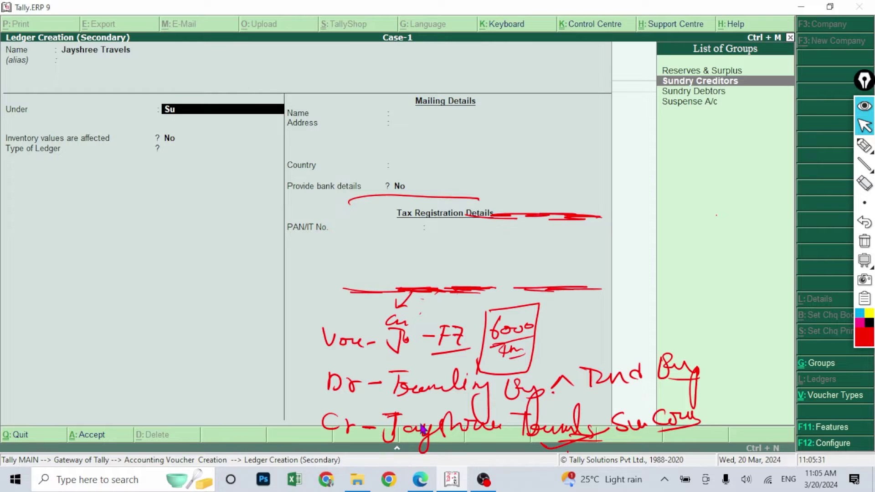
{"action": "key", "text": "Return"}
{"action": "key", "text": "Return"}
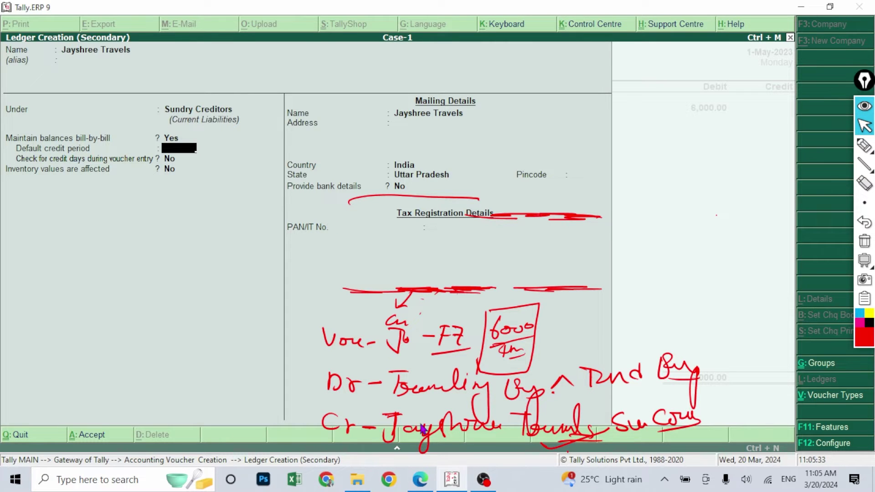
Step: Underline the Sundry Creditors (Current Liabilities) group of the new ledger with the red pen
{"action": "left_click", "coordinate": [861, 146]}
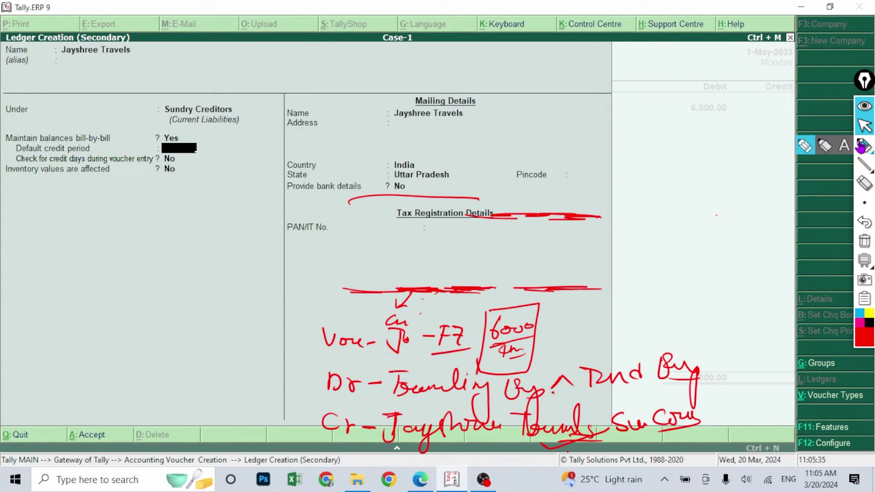
{"action": "key", "text": "Return"}
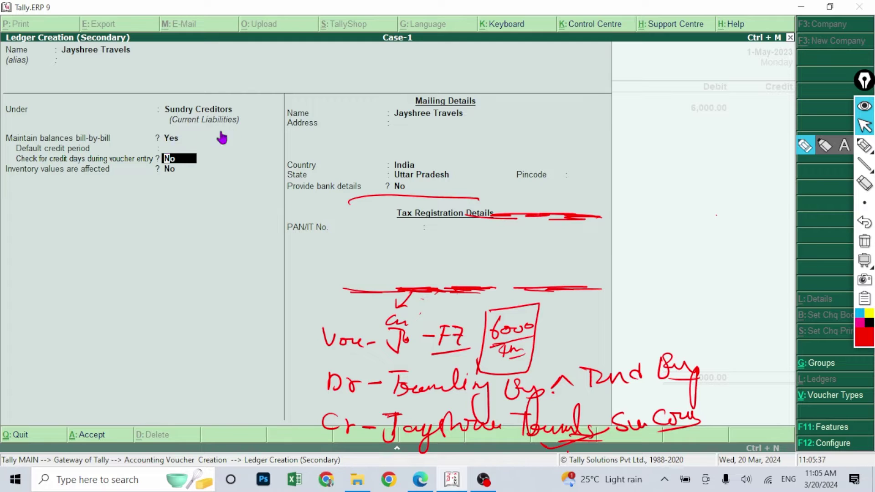
{"action": "left_click", "coordinate": [168, 139]}
{"action": "left_click_drag", "start_coordinate": [237, 128], "coordinate": [176, 136]}
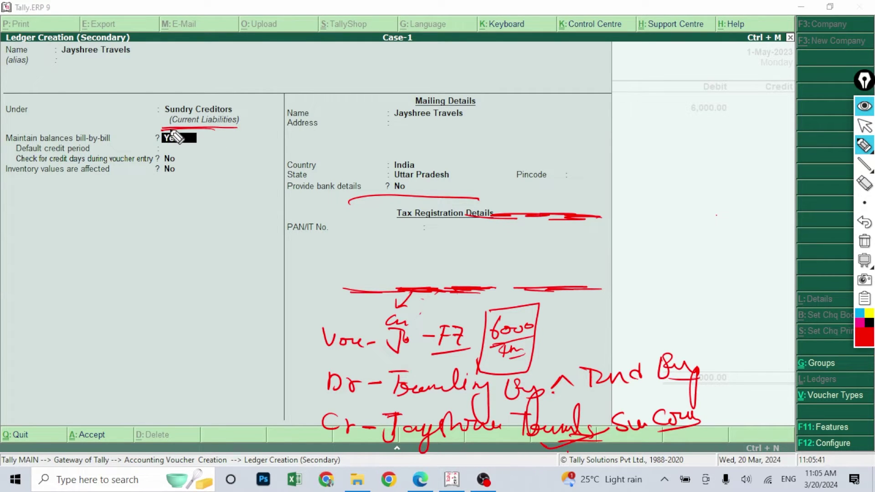
{"action": "left_click", "coordinate": [863, 125]}
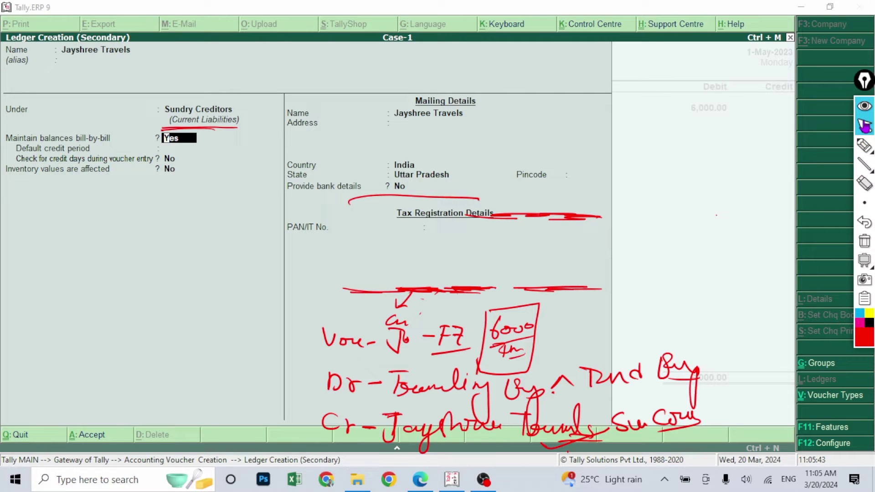
Step: Keep the remaining default details of the Jayshree Travels ledger and save it into the journal's credit line
{"action": "key", "text": "Return"}
{"action": "key", "text": "Return"}
{"action": "key", "text": "Return"}
{"action": "key", "text": "Return"}
{"action": "key", "text": "Return"}
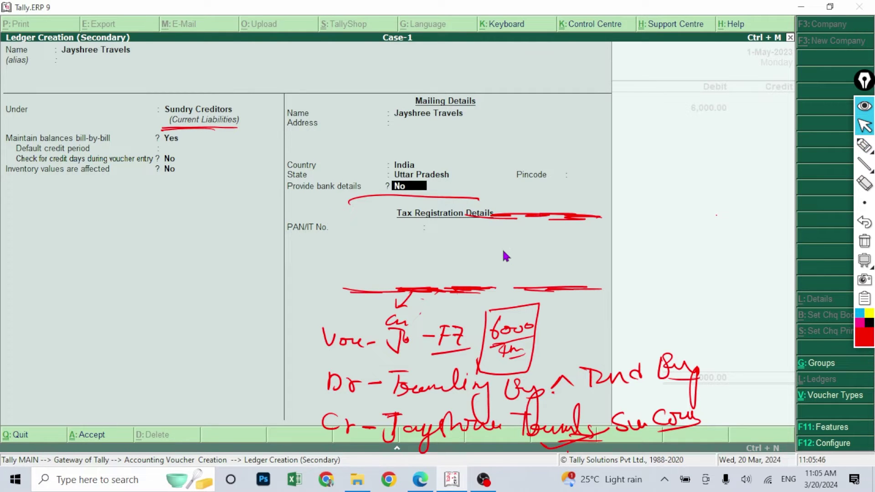
{"action": "key", "text": "Return"}
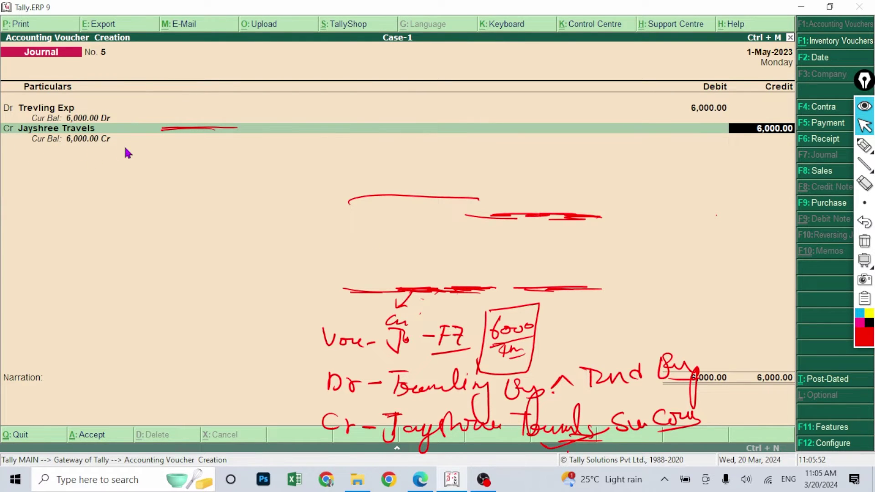
Step: Clear the red annotations and save the journal voucher with 6,000 credited to Jayshree Travels
{"action": "left_click", "coordinate": [864, 242]}
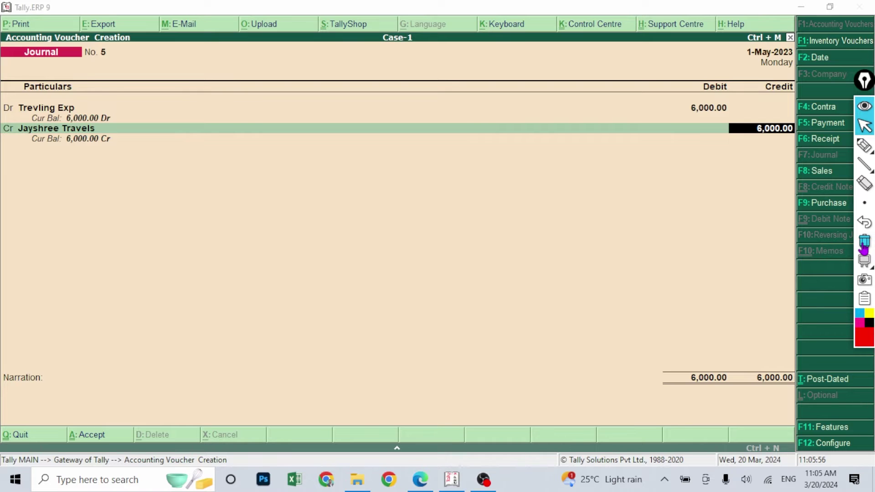
{"action": "key", "text": "Return"}
{"action": "key", "text": "Return"}
{"action": "key", "text": "Return"}
{"action": "key", "text": "Return"}
{"action": "key", "text": "Return"}
{"action": "key", "text": "Return"}
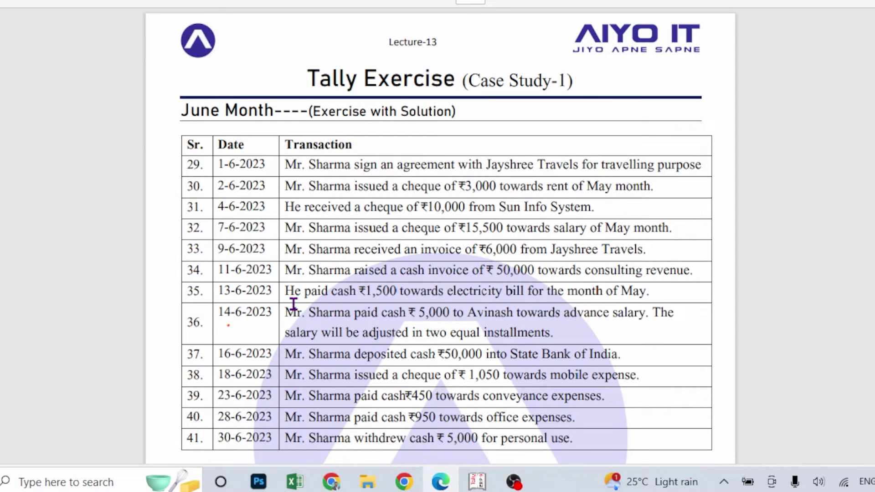
Step: Underline the cash invoice, ₹50,000 and consulting revenue in transaction 34, jot short notes below, and clear the markings
{"action": "left_click_drag", "start_coordinate": [301, 282], "coordinate": [464, 281]}
{"action": "left_click_drag", "start_coordinate": [535, 282], "coordinate": [474, 282]}
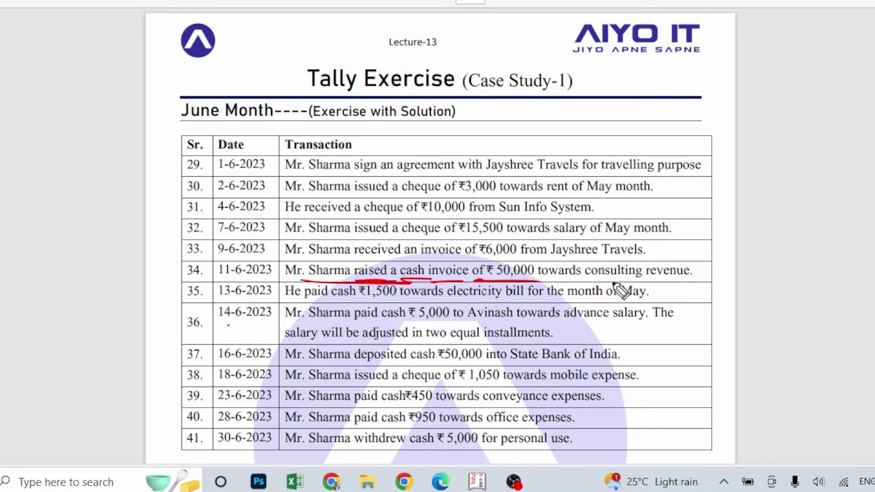
{"action": "left_click_drag", "start_coordinate": [697, 282], "coordinate": [570, 282]}
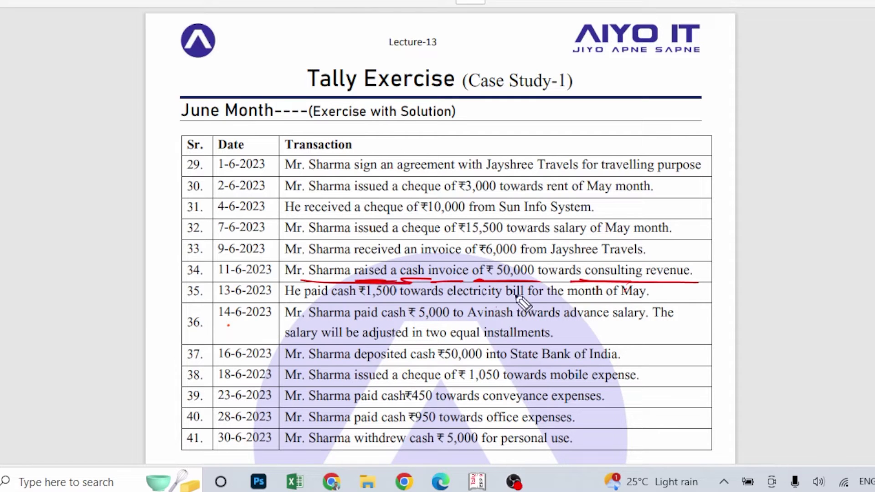
{"action": "mouse_move", "coordinate": [510, 284]}
{"action": "left_mouse_down"}
{"action": "mouse_move", "coordinate": [507, 301]}
{"action": "mouse_move", "coordinate": [490, 316]}
{"action": "mouse_move", "coordinate": [544, 321]}
{"action": "mouse_move", "coordinate": [566, 335]}
{"action": "left_mouse_up"}
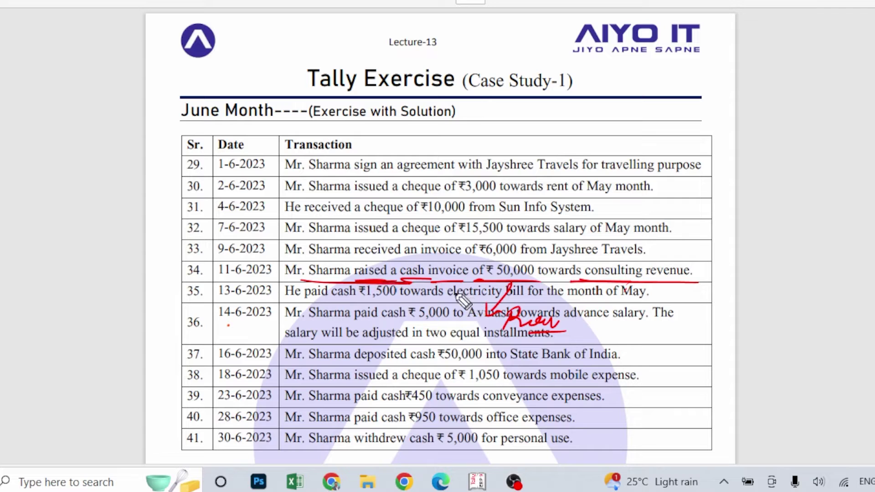
{"action": "mouse_move", "coordinate": [443, 294]}
{"action": "left_mouse_down"}
{"action": "mouse_move", "coordinate": [410, 293]}
{"action": "mouse_move", "coordinate": [425, 296]}
{"action": "mouse_move", "coordinate": [407, 321]}
{"action": "mouse_move", "coordinate": [398, 286]}
{"action": "mouse_move", "coordinate": [439, 290]}
{"action": "mouse_move", "coordinate": [392, 292]}
{"action": "left_mouse_up"}
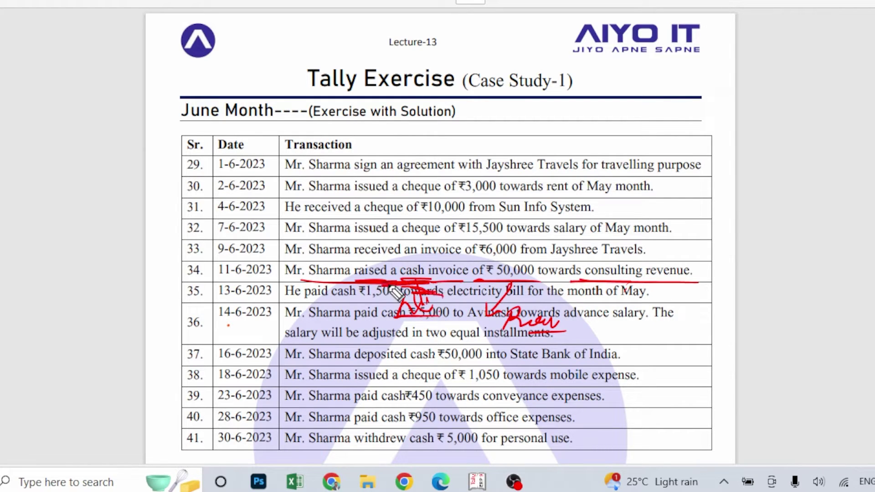
{"action": "left_click_drag", "start_coordinate": [514, 263], "coordinate": [501, 273]}
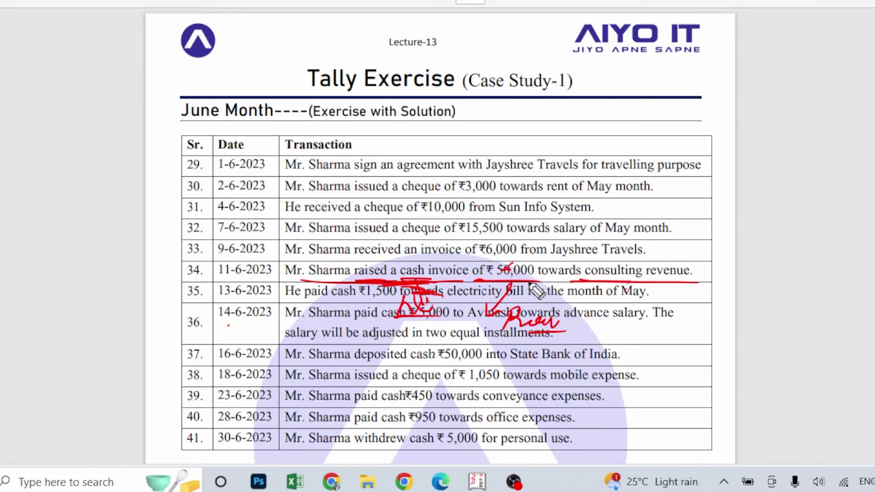
{"action": "key", "text": "Escape"}
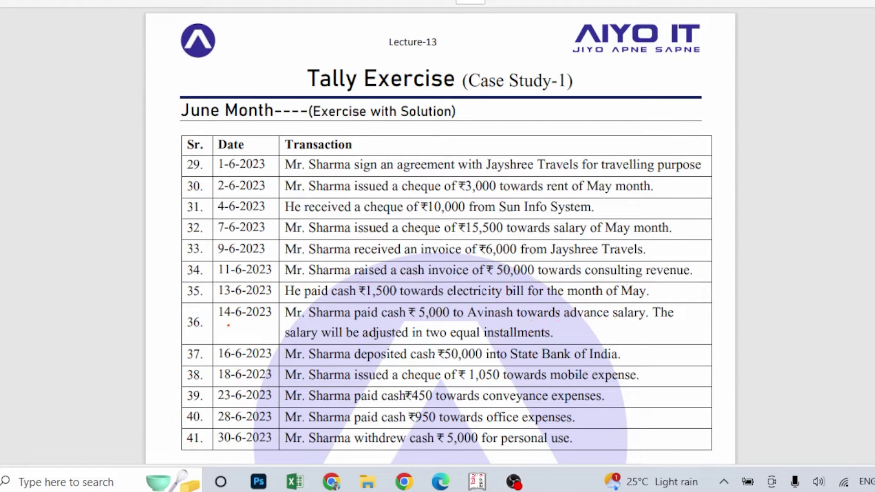
Step: Underline cash and consulting revenue in transaction 34 and handwrite its entry: Dr Cash, Cr Consulting Revenue
{"action": "mouse_move", "coordinate": [432, 314]}
{"action": "left_mouse_down"}
{"action": "mouse_move", "coordinate": [380, 315]}
{"action": "mouse_move", "coordinate": [451, 326]}
{"action": "mouse_move", "coordinate": [411, 331]}
{"action": "left_mouse_up"}
{"action": "left_click_drag", "start_coordinate": [426, 283], "coordinate": [396, 283]}
{"action": "mouse_move", "coordinate": [476, 314]}
{"action": "left_mouse_down"}
{"action": "mouse_move", "coordinate": [483, 329]}
{"action": "mouse_move", "coordinate": [512, 305]}
{"action": "mouse_move", "coordinate": [535, 325]}
{"action": "left_mouse_up"}
{"action": "left_click_drag", "start_coordinate": [392, 355], "coordinate": [444, 365]}
{"action": "left_click_drag", "start_coordinate": [670, 283], "coordinate": [585, 282]}
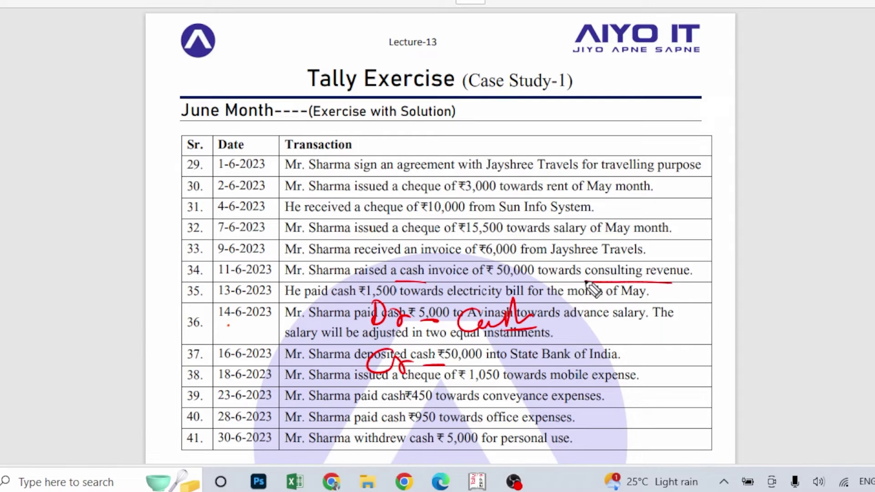
{"action": "mouse_move", "coordinate": [472, 357]}
{"action": "left_mouse_down"}
{"action": "mouse_move", "coordinate": [455, 378]}
{"action": "mouse_move", "coordinate": [516, 382]}
{"action": "mouse_move", "coordinate": [561, 353]}
{"action": "mouse_move", "coordinate": [570, 378]}
{"action": "mouse_move", "coordinate": [585, 360]}
{"action": "mouse_move", "coordinate": [593, 387]}
{"action": "mouse_move", "coordinate": [642, 372]}
{"action": "left_mouse_up"}
{"action": "left_click_drag", "start_coordinate": [637, 384], "coordinate": [659, 384]}
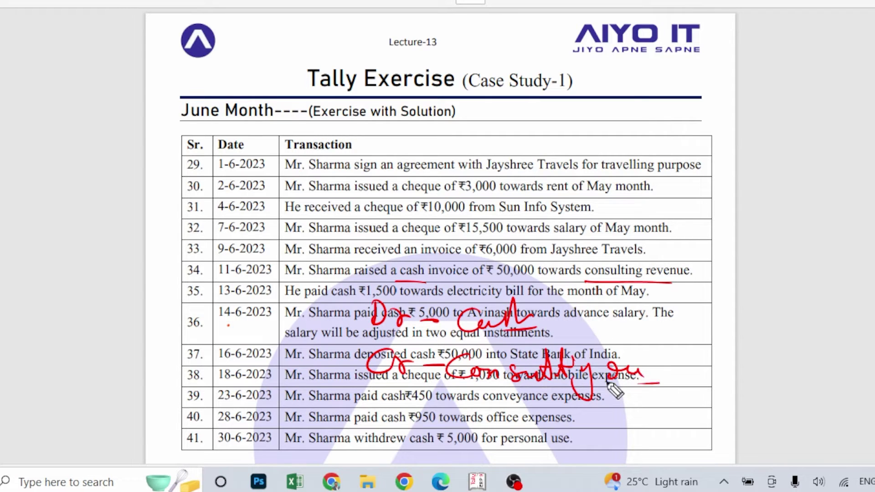
Step: Note the receipt voucher F6 below the entry, add tick marks at the credit account, and switch to Tally.ERP 9
{"action": "mouse_move", "coordinate": [372, 393]}
{"action": "left_mouse_down"}
{"action": "mouse_move", "coordinate": [406, 422]}
{"action": "mouse_move", "coordinate": [435, 426]}
{"action": "mouse_move", "coordinate": [515, 403]}
{"action": "mouse_move", "coordinate": [549, 423]}
{"action": "mouse_move", "coordinate": [592, 412]}
{"action": "mouse_move", "coordinate": [587, 435]}
{"action": "mouse_move", "coordinate": [670, 404]}
{"action": "mouse_move", "coordinate": [672, 427]}
{"action": "left_mouse_up"}
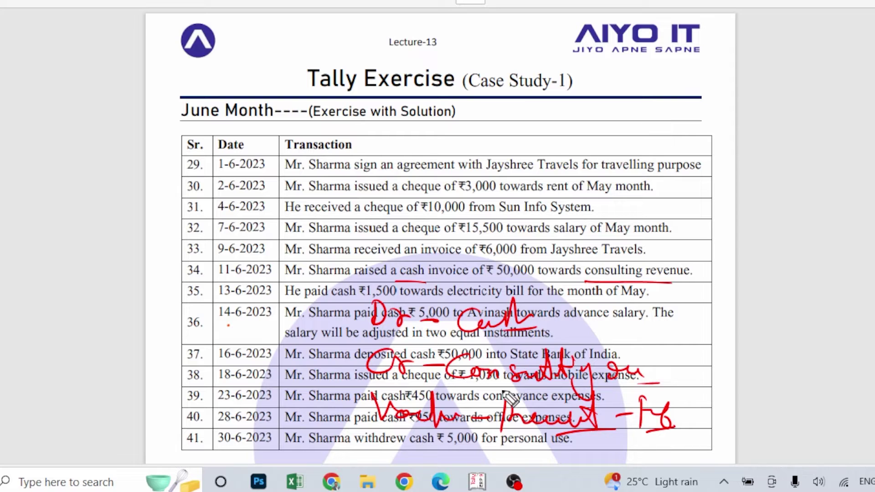
{"action": "left_click_drag", "start_coordinate": [611, 387], "coordinate": [665, 362]}
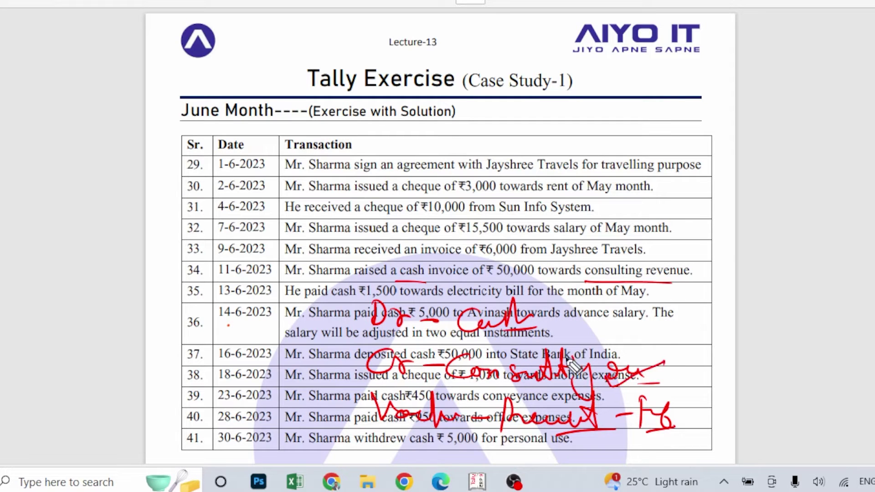
{"action": "left_click_drag", "start_coordinate": [537, 346], "coordinate": [598, 324]}
{"action": "left_click_drag", "start_coordinate": [616, 415], "coordinate": [632, 413]}
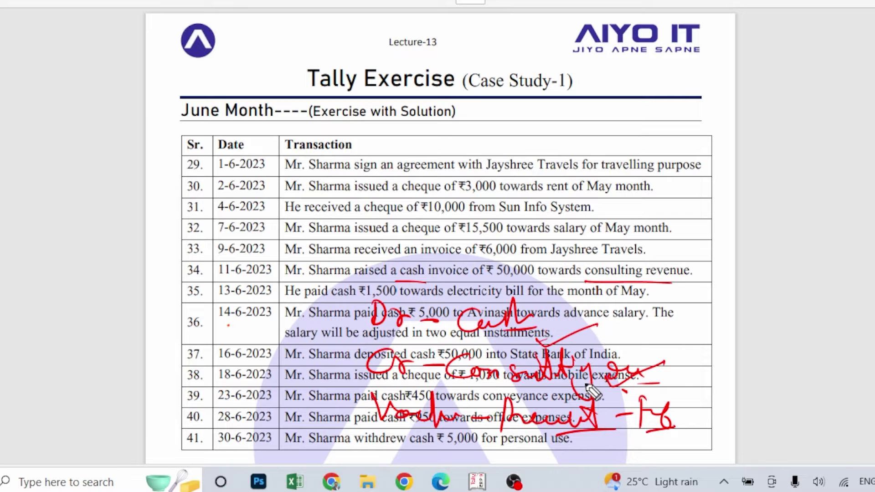
{"action": "left_click", "coordinate": [485, 479]}
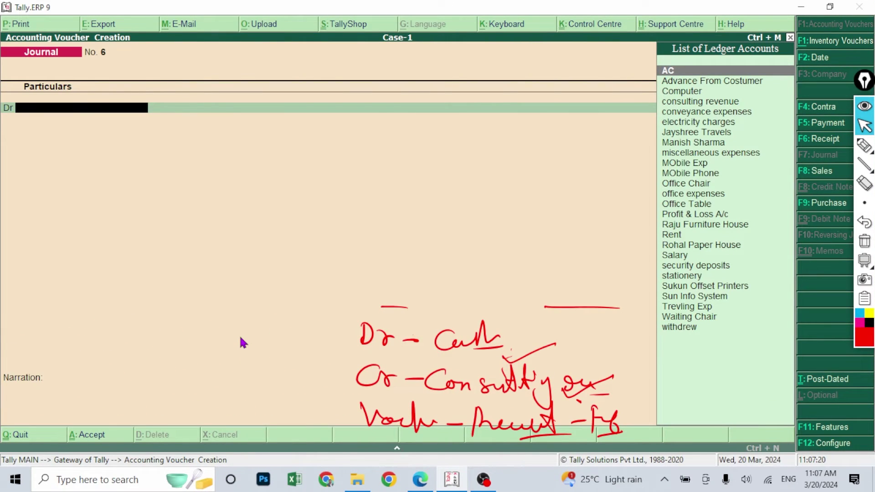
Step: Start a receipt voucher and credit the consulting revenue ledger with 50,000
{"action": "key", "text": "F6"}
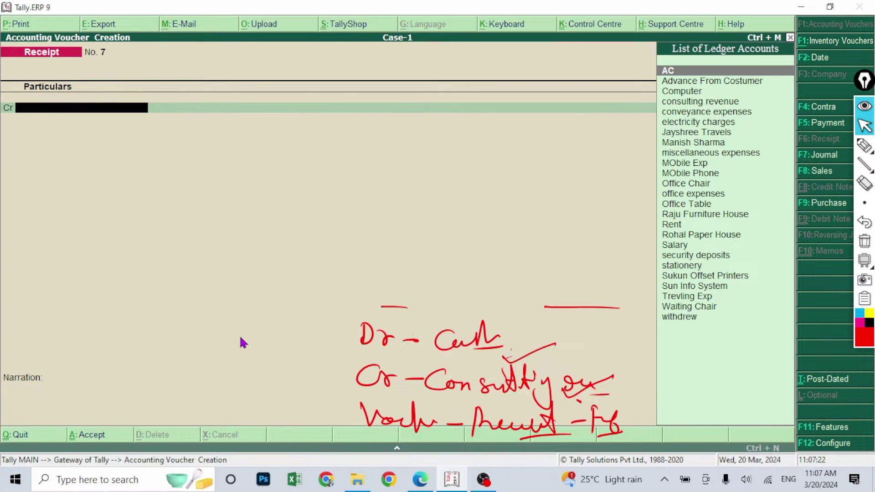
{"action": "type", "text": "Co"}
{"action": "key", "text": "Down"}
{"action": "key", "text": "Down"}
{"action": "key", "text": "Return"}
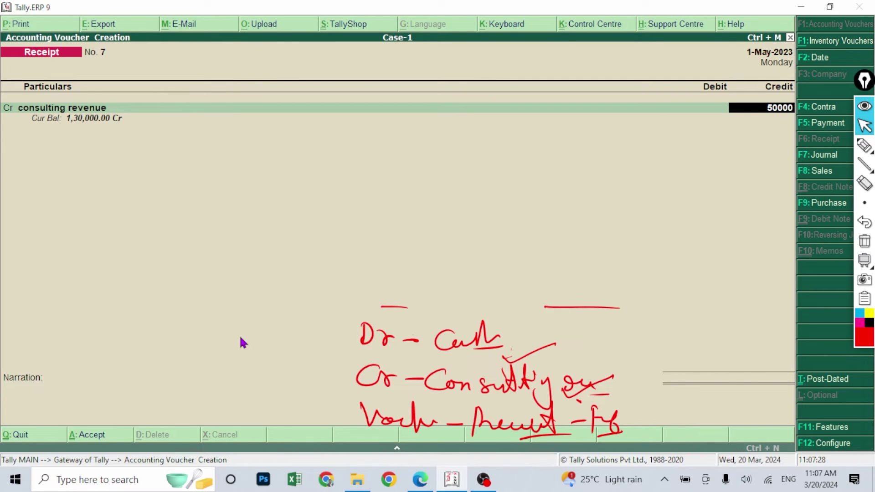
{"action": "key", "text": "Return"}
{"action": "key", "text": "Return"}
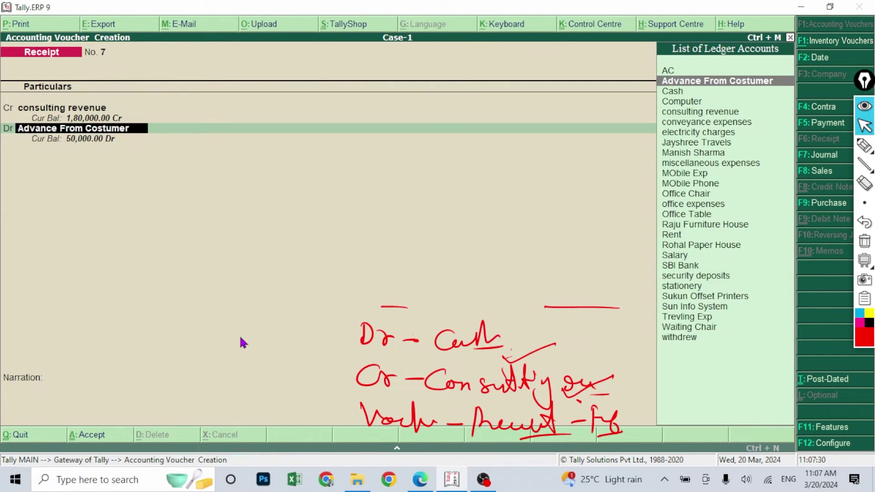
Step: Debit Cash with 50,000 in the receipt voucher and save it without a narration
{"action": "type", "text": "Cas"}
{"action": "key", "text": "Return"}
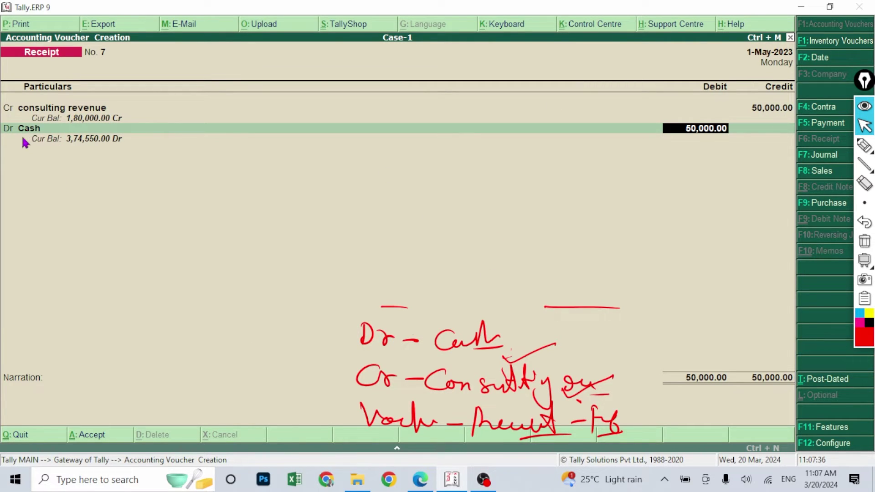
{"action": "key", "text": "Return"}
{"action": "key", "text": "Return"}
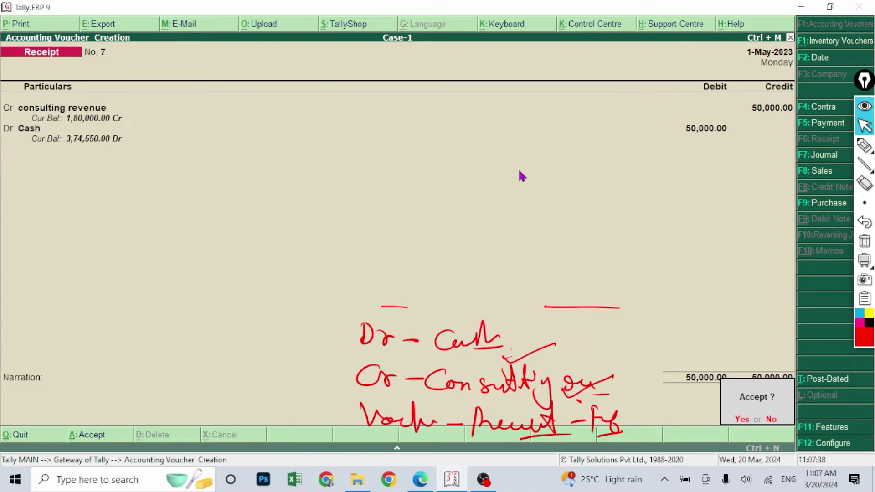
{"action": "key", "text": "Return"}
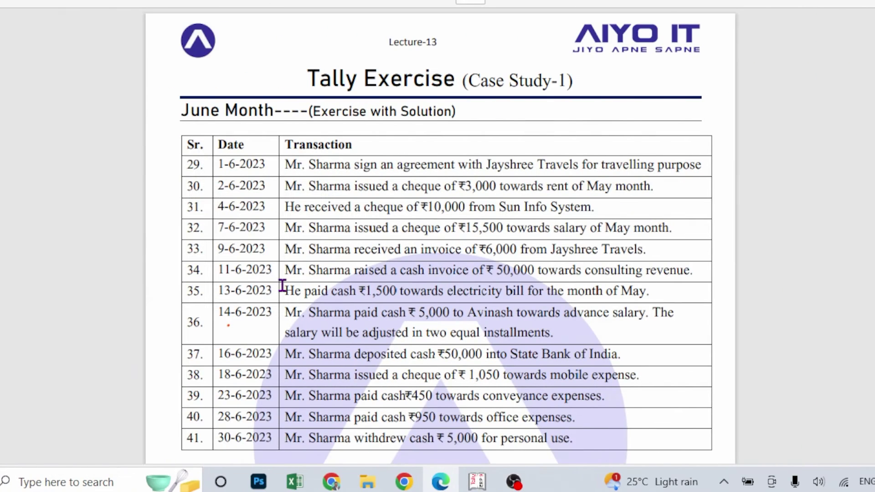
Step: Switch to the exercise PDF and underline paid, ₹1,500 and electricity bill in transaction 35 in red
{"action": "left_click_drag", "start_coordinate": [283, 291], "coordinate": [636, 316]}
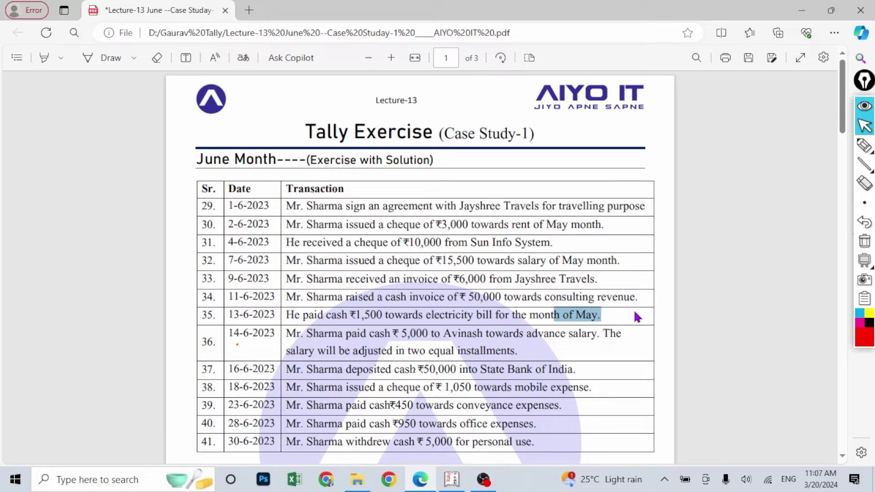
{"action": "left_click", "coordinate": [637, 318]}
{"action": "left_click", "coordinate": [864, 145]}
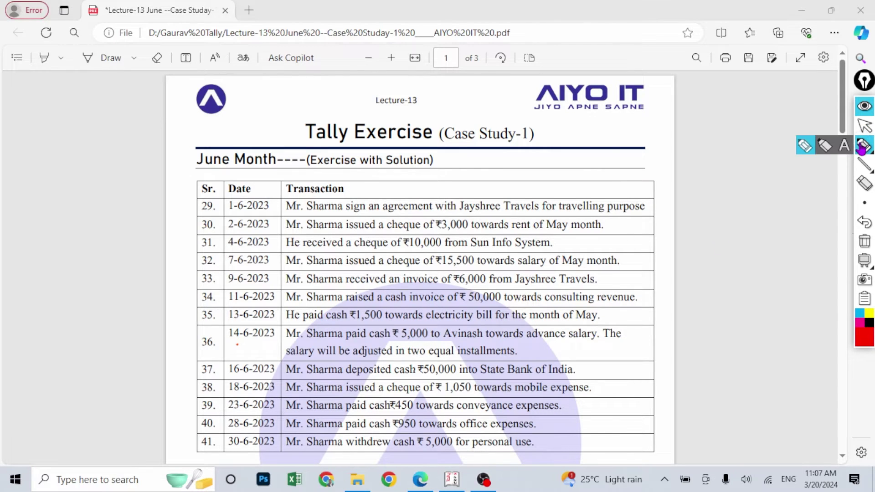
{"action": "left_click_drag", "start_coordinate": [381, 325], "coordinate": [344, 322]}
{"action": "left_click_drag", "start_coordinate": [501, 325], "coordinate": [436, 322]}
{"action": "left_click_drag", "start_coordinate": [322, 325], "coordinate": [309, 324]}
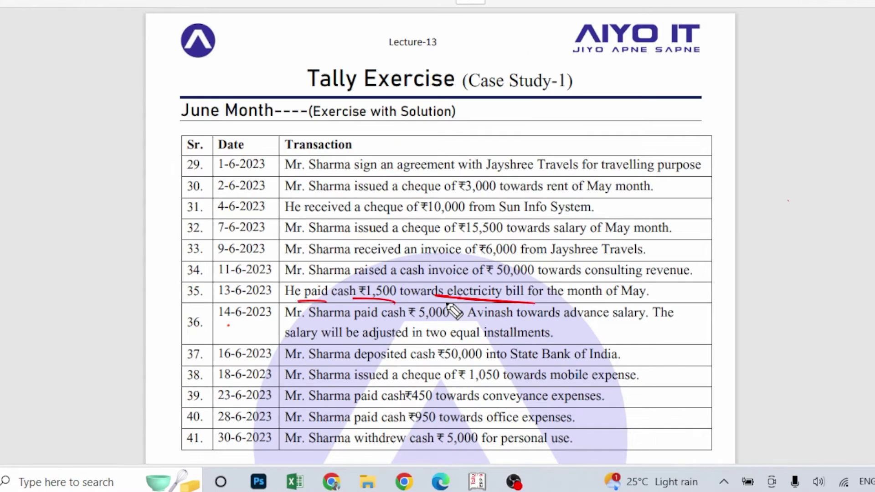
Step: Handwrite the entry for transaction 35 below it: Dr electricity charges, Cr Cash
{"action": "left_click_drag", "start_coordinate": [411, 332], "coordinate": [409, 354]}
{"action": "mouse_move", "coordinate": [437, 341]}
{"action": "left_mouse_down"}
{"action": "mouse_move", "coordinate": [439, 354]}
{"action": "mouse_move", "coordinate": [473, 345]}
{"action": "mouse_move", "coordinate": [549, 347]}
{"action": "mouse_move", "coordinate": [608, 364]}
{"action": "mouse_move", "coordinate": [576, 365]}
{"action": "mouse_move", "coordinate": [625, 357]}
{"action": "left_mouse_up"}
{"action": "left_click_drag", "start_coordinate": [661, 330], "coordinate": [697, 353]}
{"action": "left_click_drag", "start_coordinate": [695, 360], "coordinate": [643, 366]}
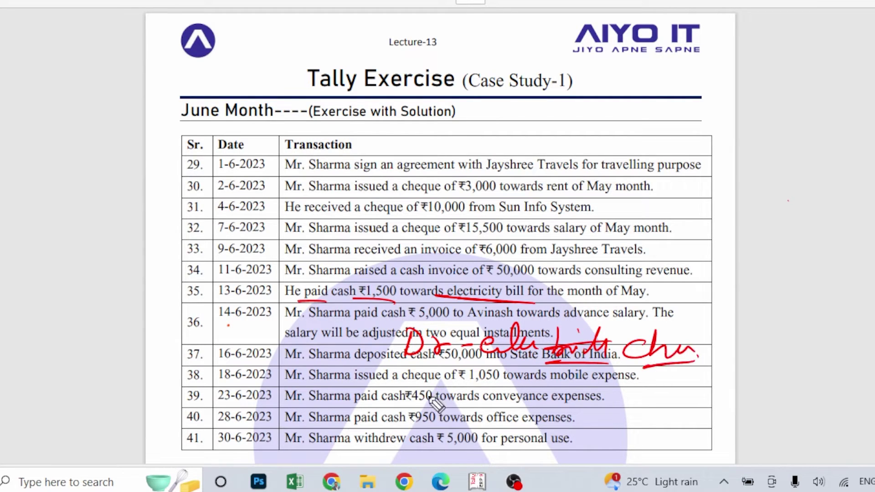
{"action": "left_click_drag", "start_coordinate": [429, 387], "coordinate": [422, 401]}
{"action": "mouse_move", "coordinate": [436, 386]}
{"action": "left_mouse_down"}
{"action": "mouse_move", "coordinate": [501, 406]}
{"action": "mouse_move", "coordinate": [529, 377]}
{"action": "mouse_move", "coordinate": [569, 399]}
{"action": "left_mouse_up"}
Step: Note the payment voucher beside the entry, underline paid again, mark the note with an arrow, and switch to Tally.ERP 9
{"action": "mouse_move", "coordinate": [248, 350]}
{"action": "left_mouse_down"}
{"action": "mouse_move", "coordinate": [279, 359]}
{"action": "mouse_move", "coordinate": [315, 351]}
{"action": "left_mouse_up"}
{"action": "left_click_drag", "start_coordinate": [304, 306], "coordinate": [339, 302]}
{"action": "mouse_move", "coordinate": [321, 335]}
{"action": "left_mouse_down"}
{"action": "mouse_move", "coordinate": [340, 360]}
{"action": "mouse_move", "coordinate": [360, 332]}
{"action": "mouse_move", "coordinate": [364, 367]}
{"action": "left_mouse_up"}
{"action": "left_click_drag", "start_coordinate": [365, 314], "coordinate": [381, 337]}
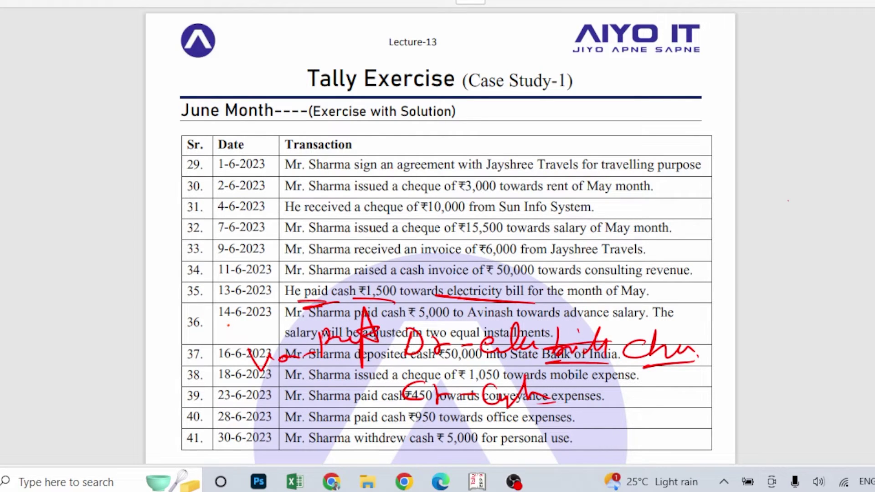
{"action": "left_click_drag", "start_coordinate": [359, 292], "coordinate": [649, 294]}
{"action": "left_click", "coordinate": [408, 358]}
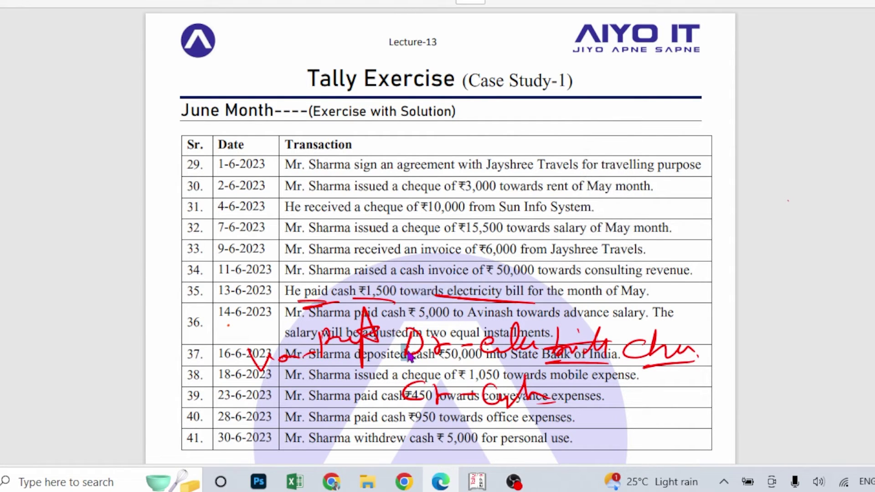
{"action": "key", "text": "alt+Tab"}
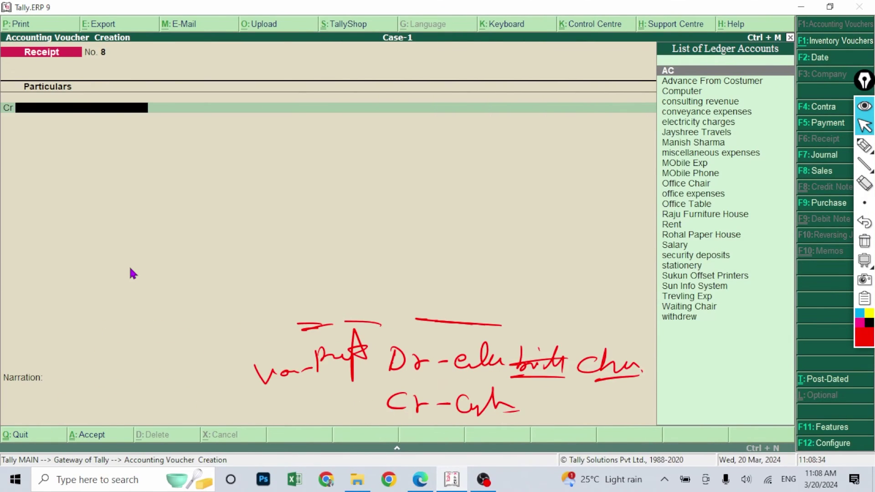
Step: Start a payment voucher and debit electricity charges with 1,500, checking the amount in the exercise PDF
{"action": "key", "text": "F5"}
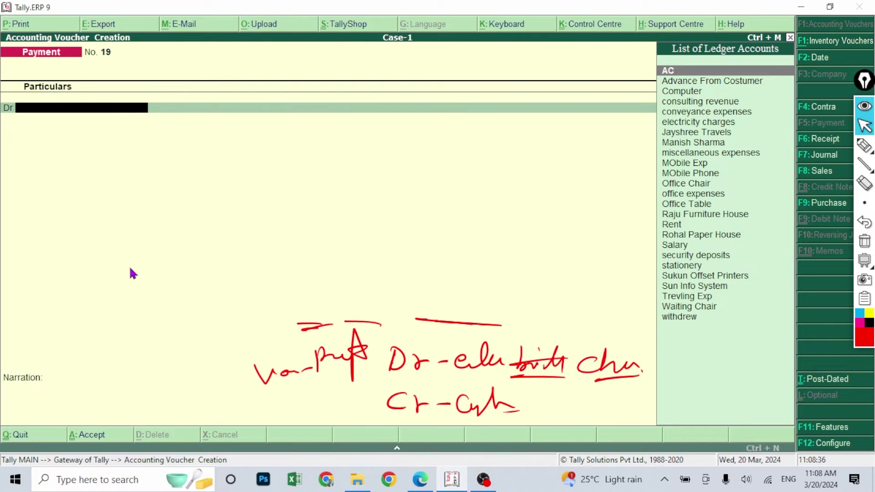
{"action": "type", "text": "E"}
{"action": "key", "text": "Return"}
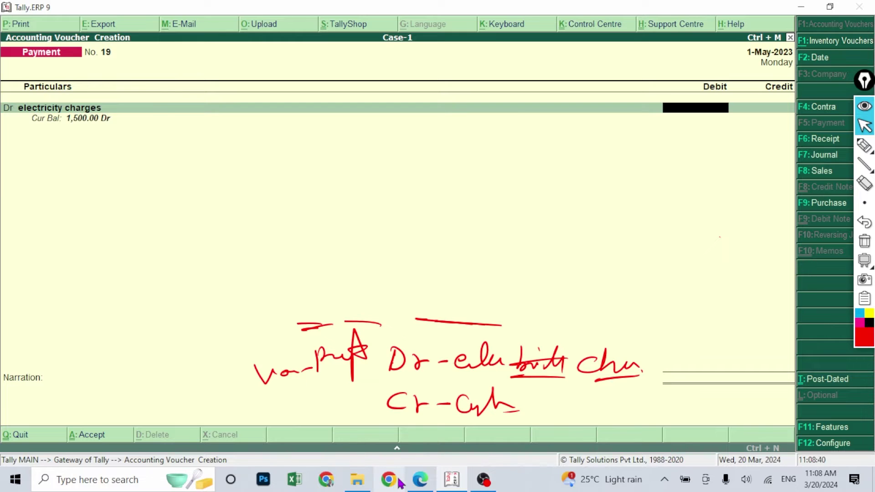
{"action": "left_click", "coordinate": [418, 481]}
{"action": "left_click", "coordinate": [477, 482]}
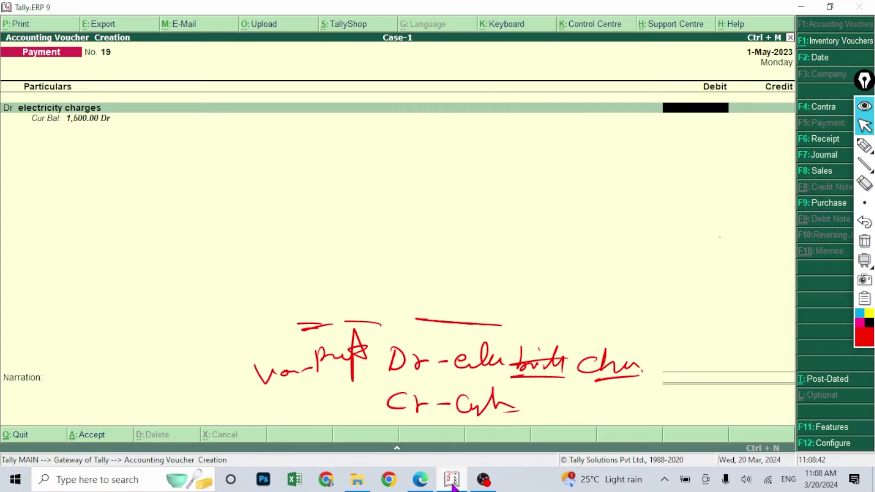
{"action": "key", "text": "Return"}
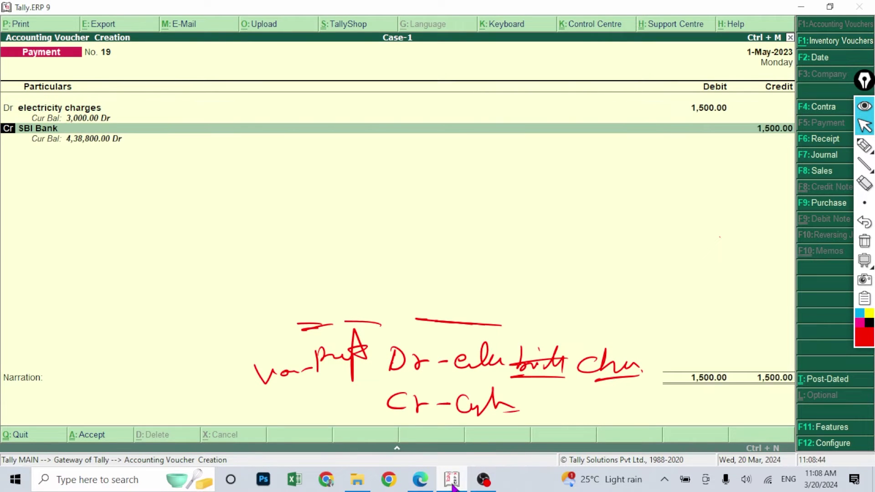
Step: Credit Cash with 1,500 in the payment voucher and save it without a narration
{"action": "type", "text": "ca"}
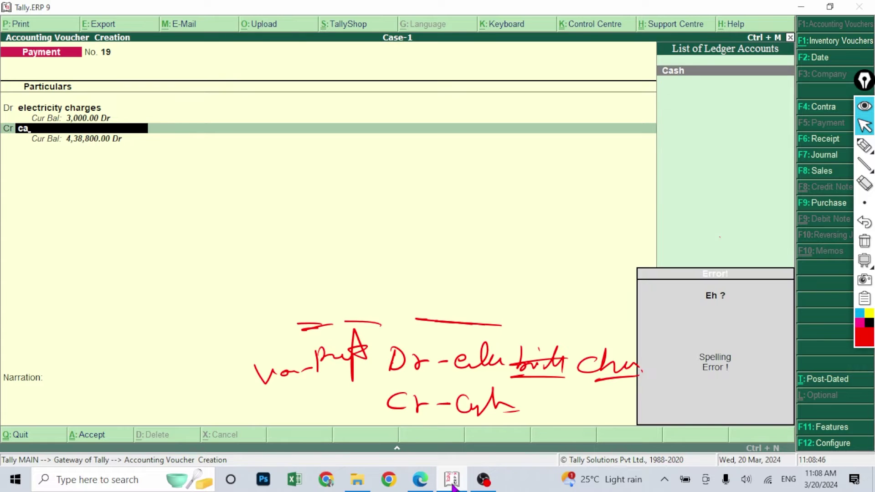
{"action": "key", "text": "Return"}
{"action": "key", "text": "Return"}
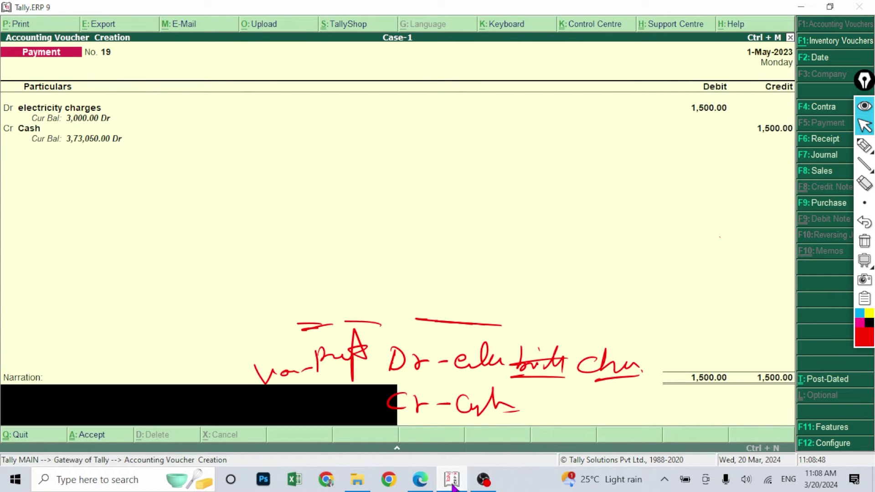
{"action": "key", "text": "Return"}
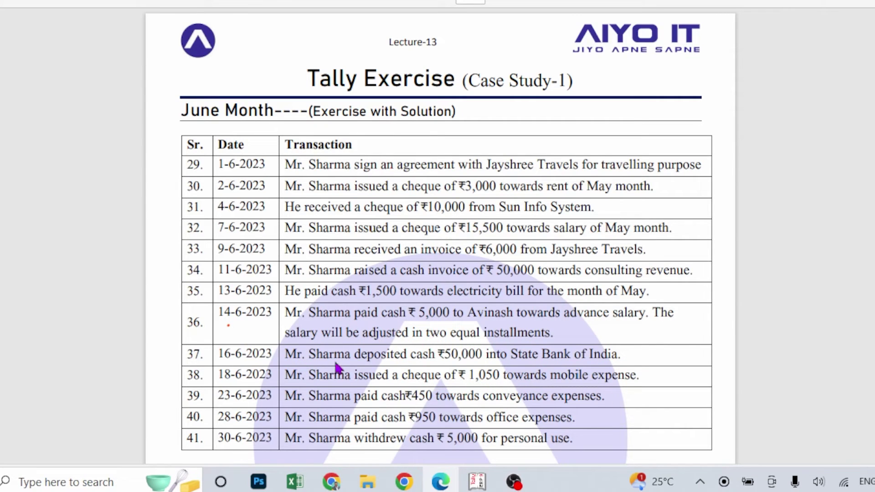
Step: Read transaction 36 in the exercise PDF, highlighting the advance salary payment and the sentence about two equal installments
{"action": "left_click_drag", "start_coordinate": [285, 312], "coordinate": [548, 322]}
{"action": "triple_click", "coordinate": [474, 312]}
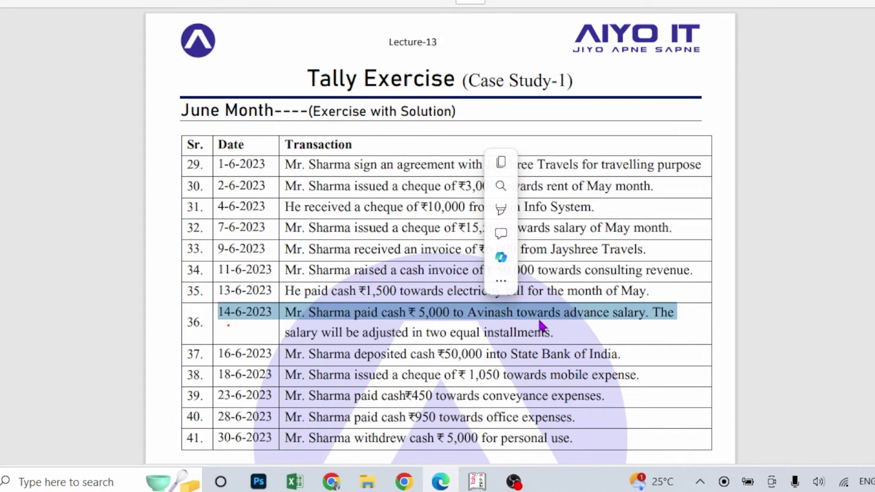
{"action": "left_click", "coordinate": [491, 313]}
{"action": "left_click_drag", "start_coordinate": [535, 314], "coordinate": [646, 316]}
{"action": "left_click", "coordinate": [646, 316]}
{"action": "left_click_drag", "start_coordinate": [290, 336], "coordinate": [549, 340]}
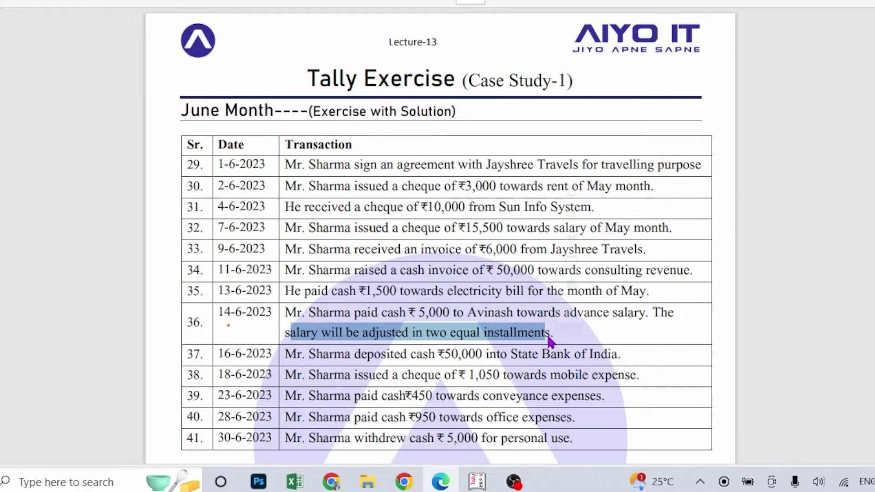
{"action": "left_click", "coordinate": [519, 335]}
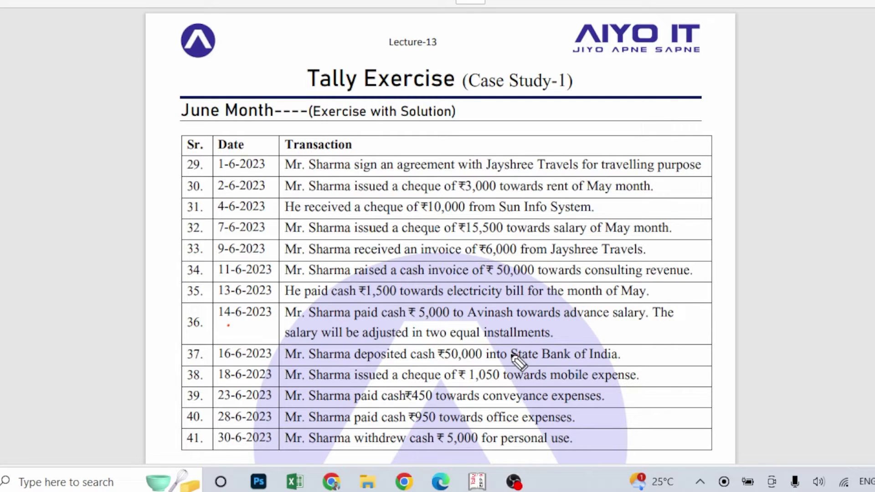
Step: Underline the ₹5,000 payment, advance salary, adjusted and installments in transaction 36, jot 2500 twice below, and clear the markings
{"action": "left_click_drag", "start_coordinate": [337, 323], "coordinate": [379, 321]}
{"action": "left_click_drag", "start_coordinate": [461, 323], "coordinate": [414, 322]}
{"action": "left_click_drag", "start_coordinate": [533, 321], "coordinate": [480, 321]}
{"action": "left_click_drag", "start_coordinate": [652, 324], "coordinate": [548, 323]}
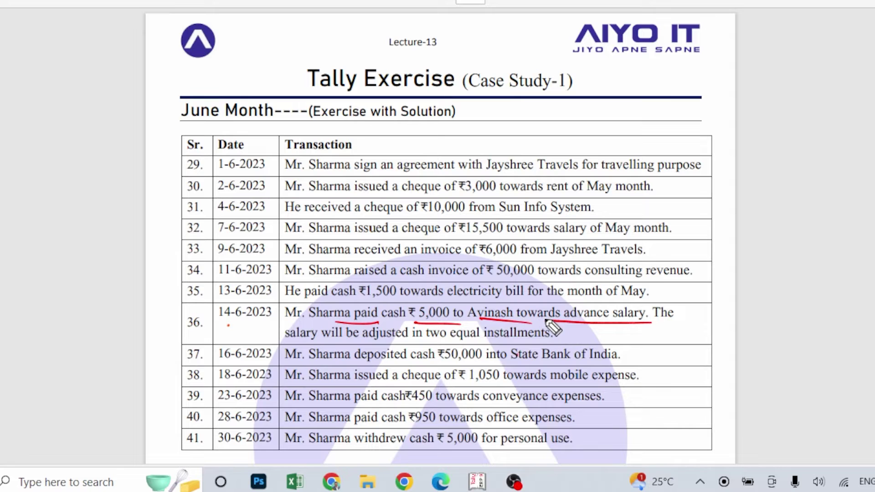
{"action": "mouse_move", "coordinate": [303, 342]}
{"action": "left_mouse_down"}
{"action": "mouse_move", "coordinate": [392, 349]}
{"action": "mouse_move", "coordinate": [404, 342]}
{"action": "left_mouse_up"}
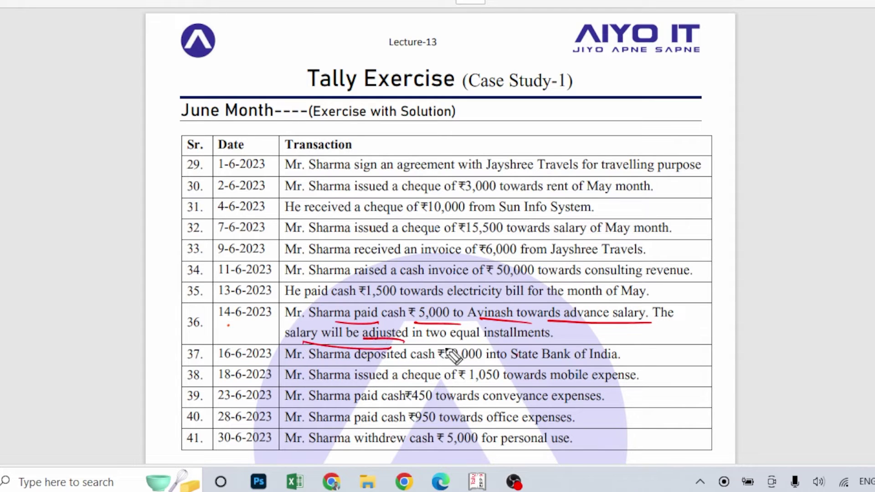
{"action": "left_click_drag", "start_coordinate": [566, 340], "coordinate": [486, 343]}
{"action": "left_click_drag", "start_coordinate": [545, 342], "coordinate": [485, 341]}
{"action": "mouse_move", "coordinate": [408, 376]}
{"action": "left_mouse_down"}
{"action": "mouse_move", "coordinate": [416, 389]}
{"action": "mouse_move", "coordinate": [446, 387]}
{"action": "mouse_move", "coordinate": [444, 396]}
{"action": "mouse_move", "coordinate": [433, 394]}
{"action": "left_mouse_up"}
{"action": "mouse_move", "coordinate": [495, 395]}
{"action": "left_mouse_down"}
{"action": "mouse_move", "coordinate": [524, 402]}
{"action": "mouse_move", "coordinate": [562, 391]}
{"action": "mouse_move", "coordinate": [576, 399]}
{"action": "mouse_move", "coordinate": [567, 400]}
{"action": "left_mouse_up"}
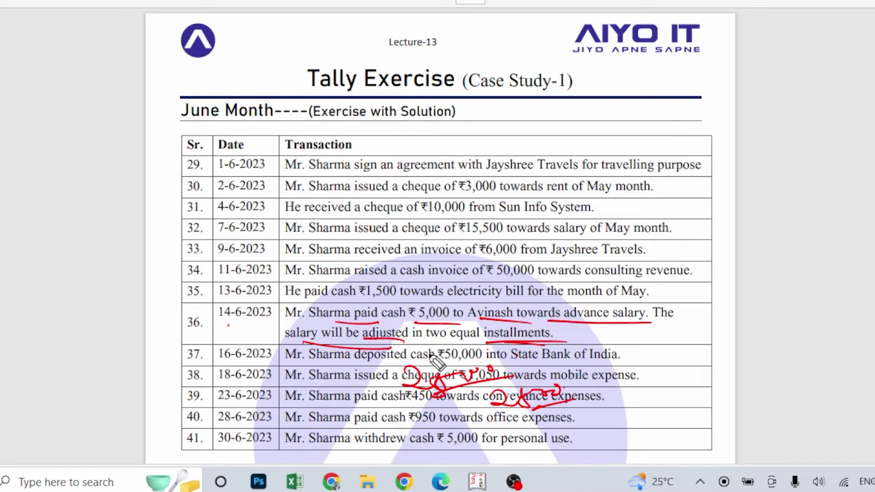
{"action": "key", "text": "e"}
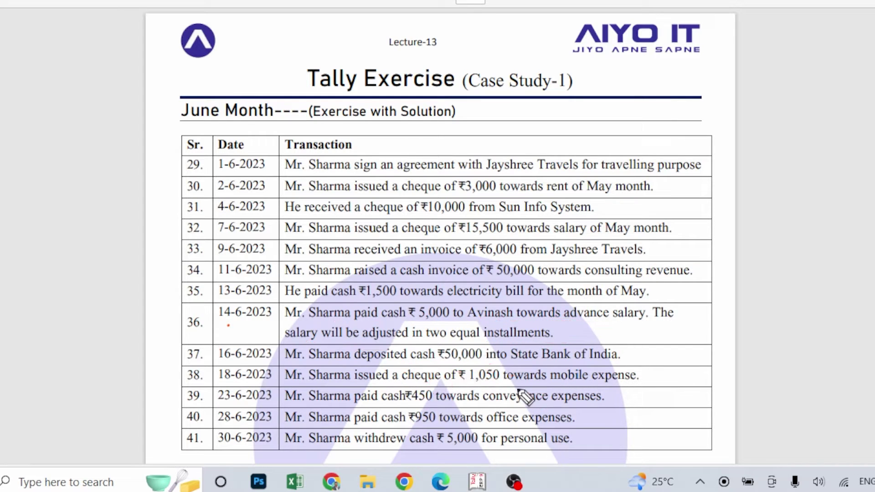
Step: Underline cash ₹5,000 and advance salary in transaction 36, handwrite Payment voucher, Dr Advance Salary under Loan As, and switch to Tally.ERP 9
{"action": "left_click_drag", "start_coordinate": [461, 323], "coordinate": [392, 325]}
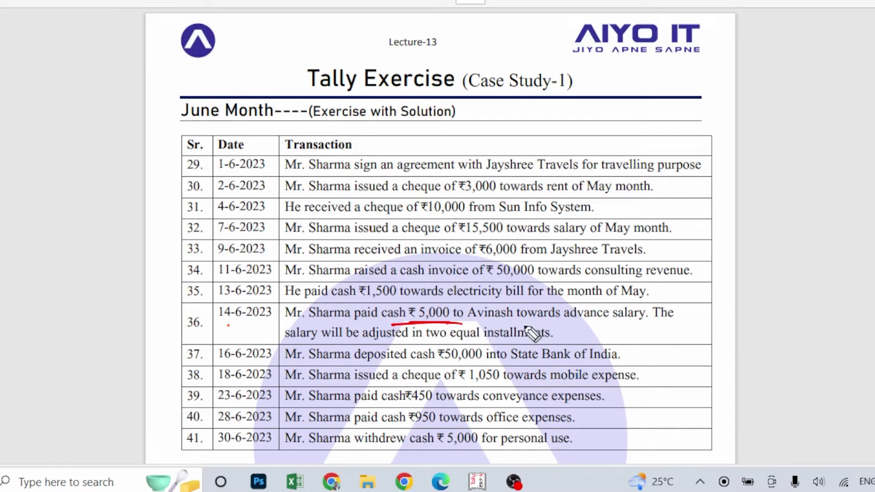
{"action": "left_click_drag", "start_coordinate": [630, 327], "coordinate": [562, 326]}
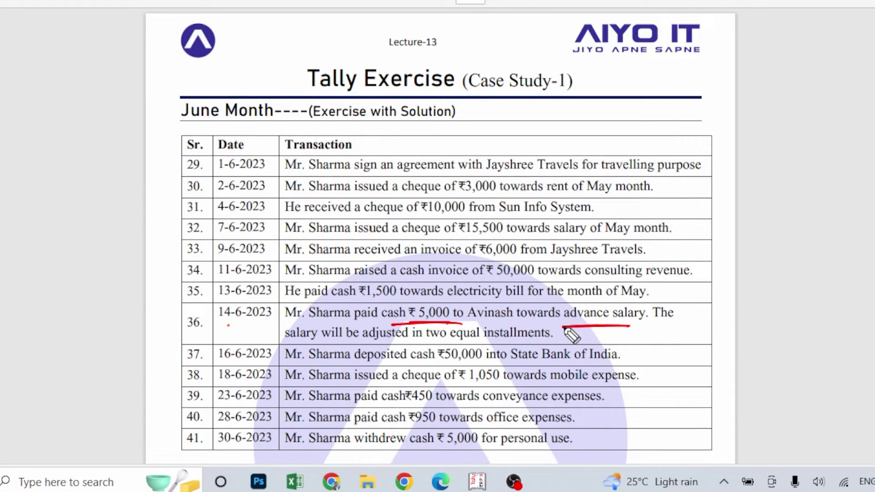
{"action": "mouse_move", "coordinate": [345, 352]}
{"action": "left_mouse_down"}
{"action": "mouse_move", "coordinate": [370, 365]}
{"action": "mouse_move", "coordinate": [448, 360]}
{"action": "mouse_move", "coordinate": [439, 363]}
{"action": "mouse_move", "coordinate": [467, 369]}
{"action": "mouse_move", "coordinate": [501, 359]}
{"action": "mouse_move", "coordinate": [521, 337]}
{"action": "mouse_move", "coordinate": [506, 378]}
{"action": "mouse_move", "coordinate": [533, 365]}
{"action": "left_mouse_up"}
{"action": "mouse_move", "coordinate": [383, 393]}
{"action": "left_mouse_down"}
{"action": "mouse_move", "coordinate": [425, 405]}
{"action": "mouse_move", "coordinate": [450, 397]}
{"action": "left_mouse_up"}
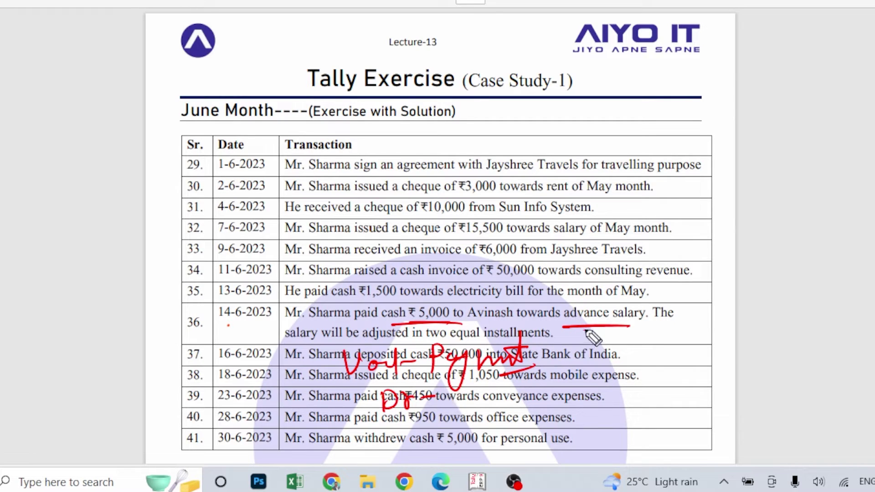
{"action": "mouse_move", "coordinate": [591, 329]}
{"action": "left_mouse_down"}
{"action": "mouse_move", "coordinate": [617, 324]}
{"action": "mouse_move", "coordinate": [567, 321]}
{"action": "left_mouse_up"}
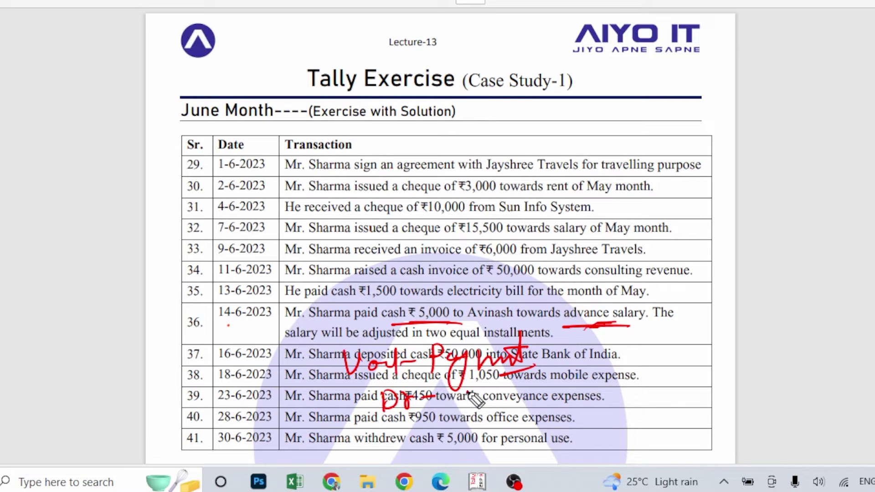
{"action": "mouse_move", "coordinate": [473, 386]}
{"action": "left_mouse_down"}
{"action": "mouse_move", "coordinate": [465, 403]}
{"action": "mouse_move", "coordinate": [539, 392]}
{"action": "mouse_move", "coordinate": [573, 407]}
{"action": "mouse_move", "coordinate": [820, 387]}
{"action": "left_mouse_up"}
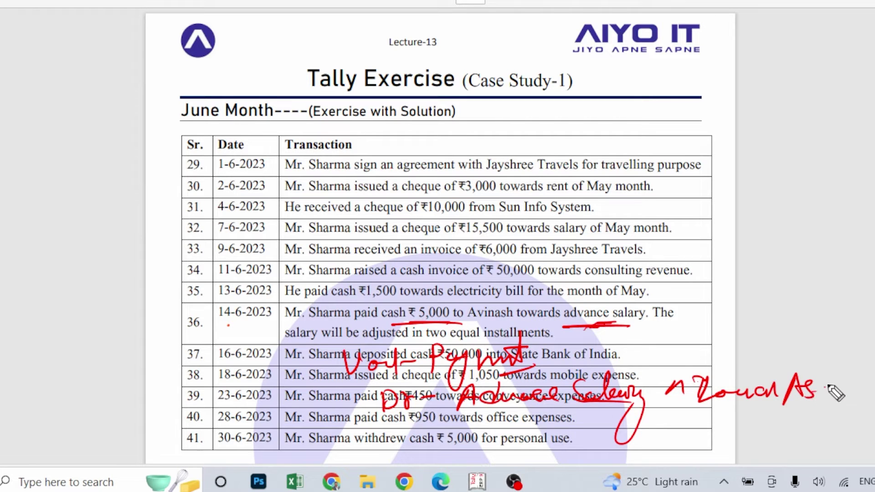
{"action": "left_click", "coordinate": [464, 482]}
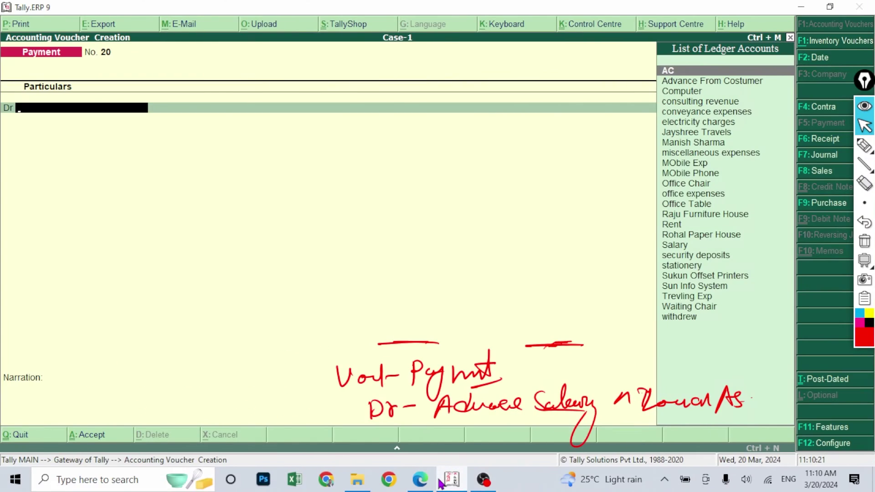
Step: Create a ledger named Advance Salary from the payment voucher and place it under Loans & Advances (Asset)
{"action": "key", "text": "alt+c"}
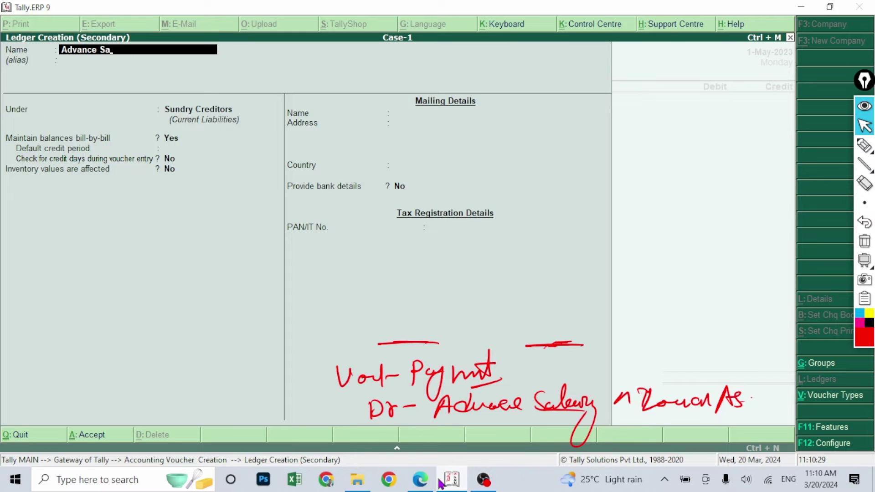
{"action": "key", "text": "Return"}
{"action": "type", "text": "Lo"}
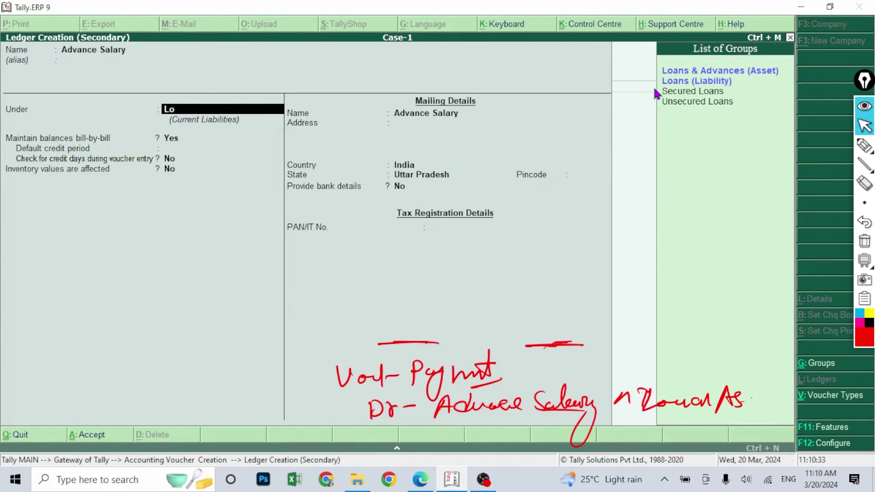
{"action": "left_click", "coordinate": [678, 73]}
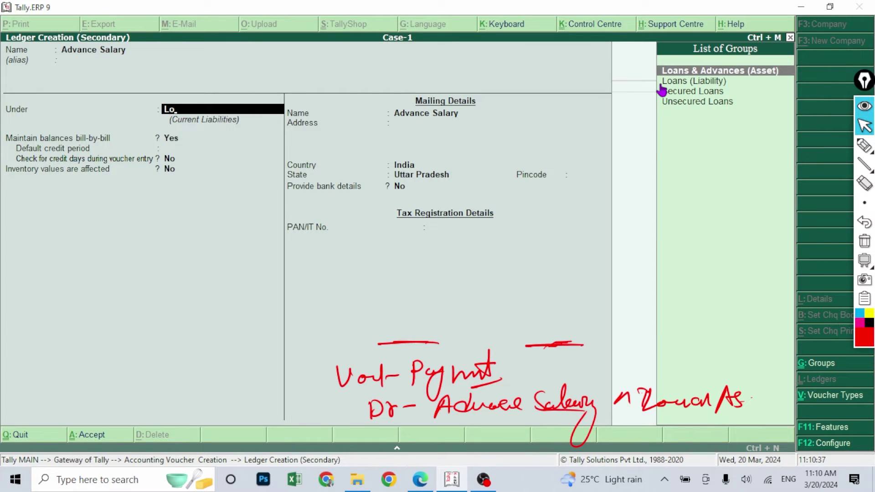
{"action": "key", "text": "Return"}
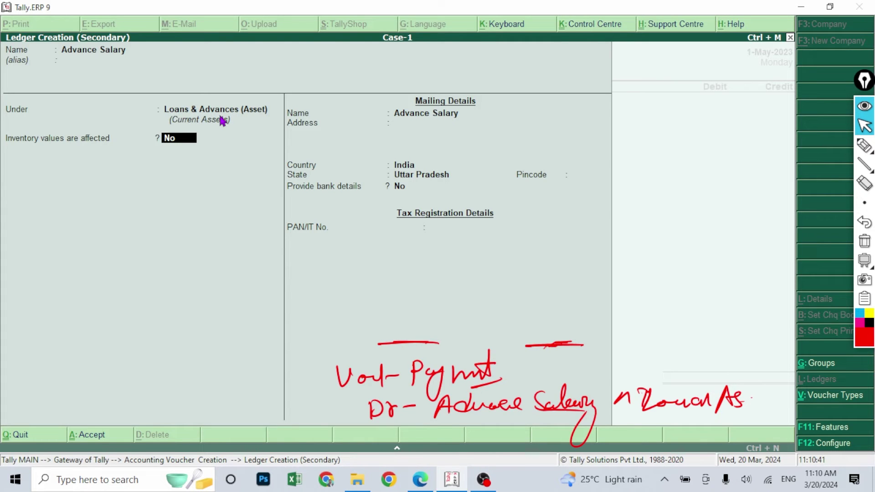
Step: Handwrite Cr Cash below the Dr Advance Salary note for transaction 36 in the exercise PDF, and return to Tally.ERP 9
{"action": "key", "text": "alt+Tab"}
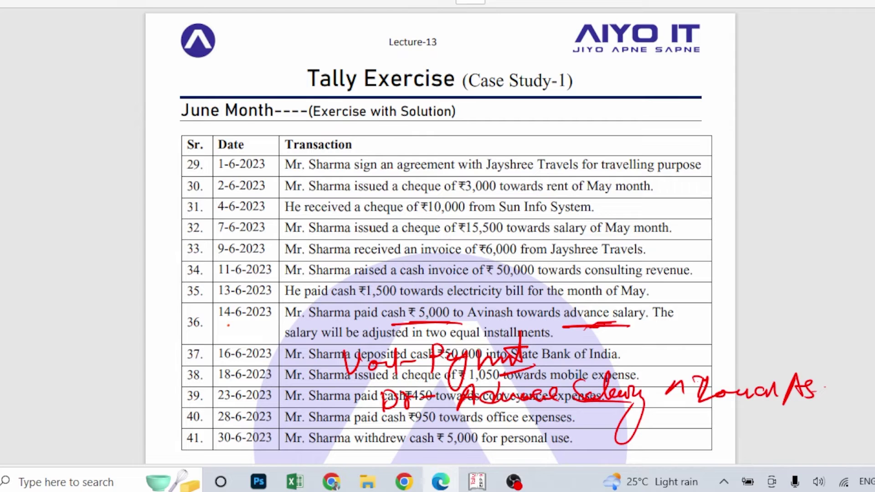
{"action": "mouse_move", "coordinate": [394, 426]}
{"action": "left_mouse_down"}
{"action": "mouse_move", "coordinate": [394, 442]}
{"action": "mouse_move", "coordinate": [424, 434]}
{"action": "left_mouse_up"}
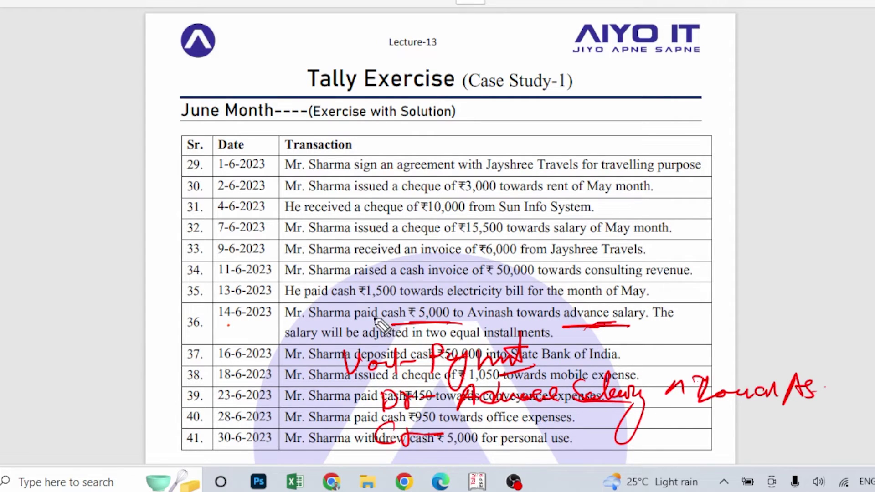
{"action": "mouse_move", "coordinate": [481, 425]}
{"action": "left_mouse_down"}
{"action": "mouse_move", "coordinate": [473, 441]}
{"action": "mouse_move", "coordinate": [517, 432]}
{"action": "mouse_move", "coordinate": [493, 438]}
{"action": "left_mouse_up"}
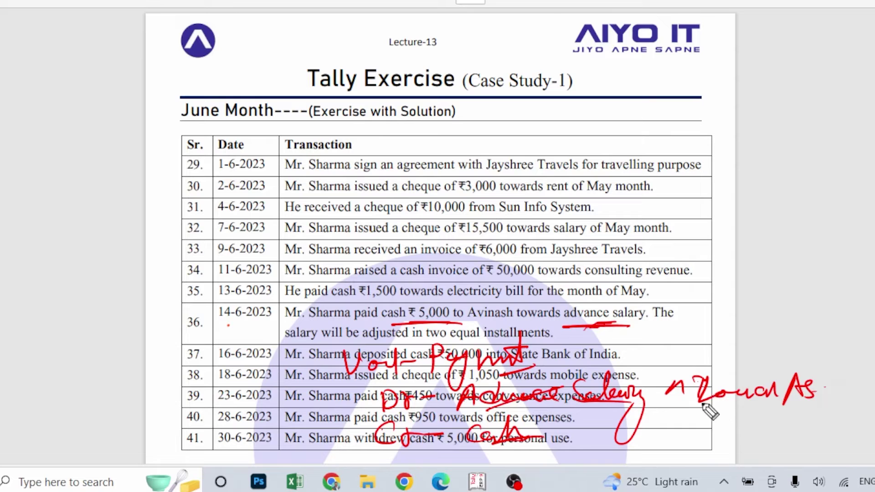
{"action": "left_click", "coordinate": [477, 482]}
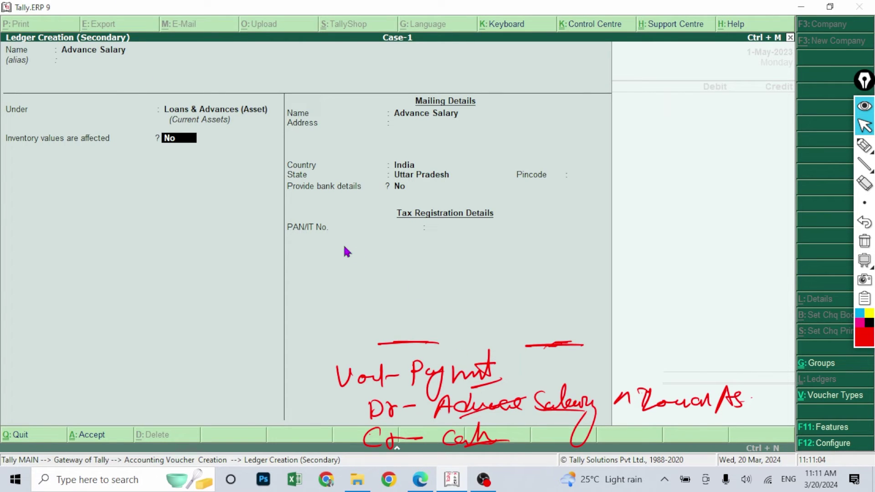
Step: Save the Advance Salary ledger with its remaining default details and debit it with 5,000 in the payment voucher
{"action": "key", "text": "Return"}
{"action": "key", "text": "Return"}
{"action": "key", "text": "Return"}
{"action": "key", "text": "Return"}
{"action": "key", "text": "Return"}
{"action": "key", "text": "Return"}
{"action": "key", "text": "Return"}
{"action": "key", "text": "Return"}
{"action": "key", "text": "Return"}
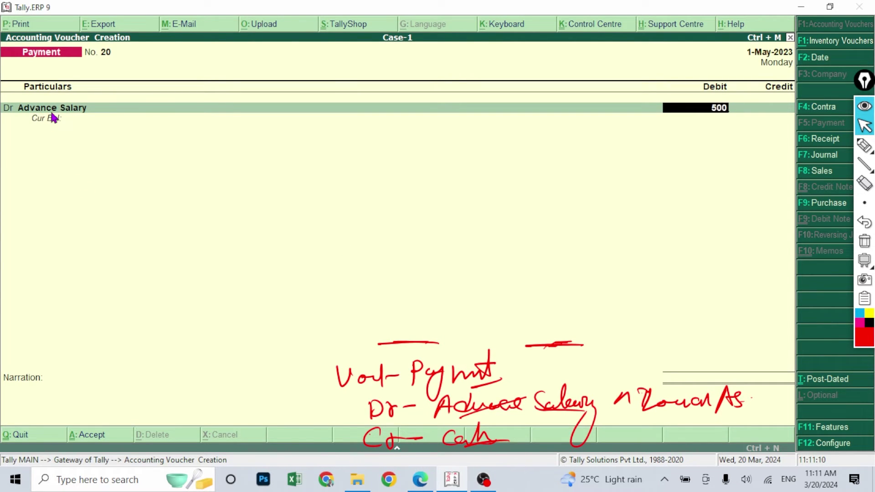
{"action": "key", "text": "Return"}
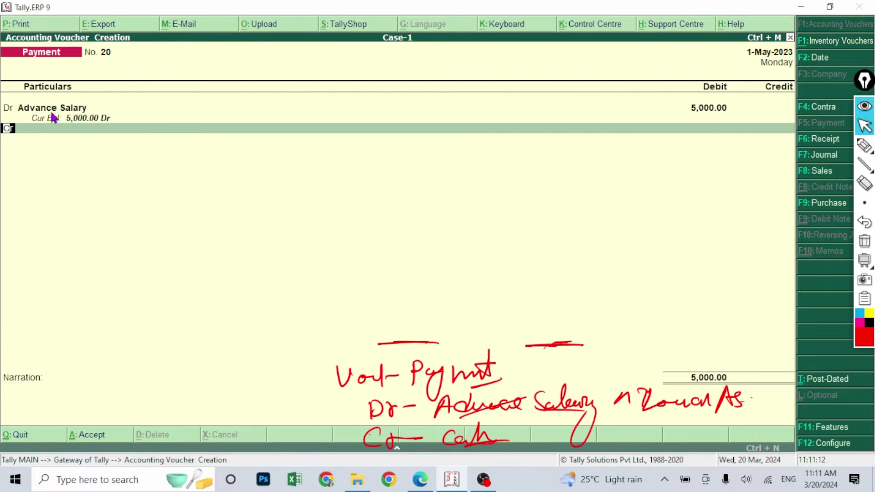
Step: Credit Cash with 5,000 against Advance Salary and save the payment voucher without a narration
{"action": "key", "text": "Return"}
{"action": "type", "text": "Cas"}
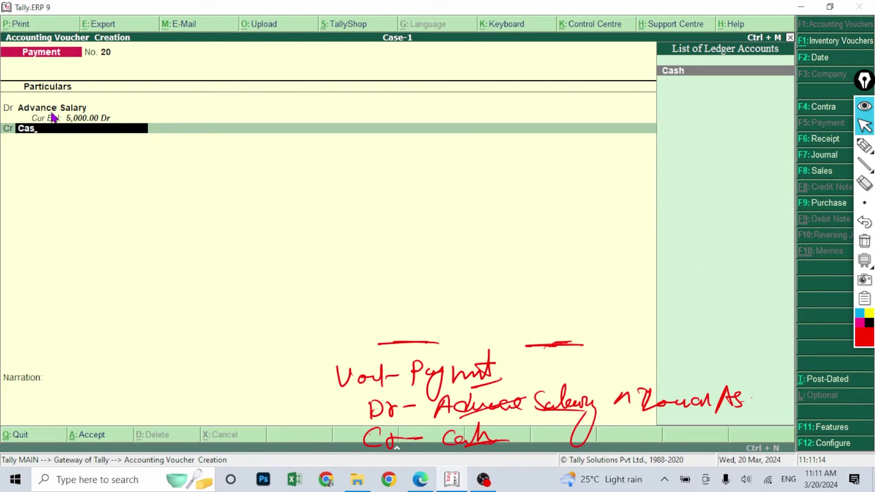
{"action": "key", "text": "Return"}
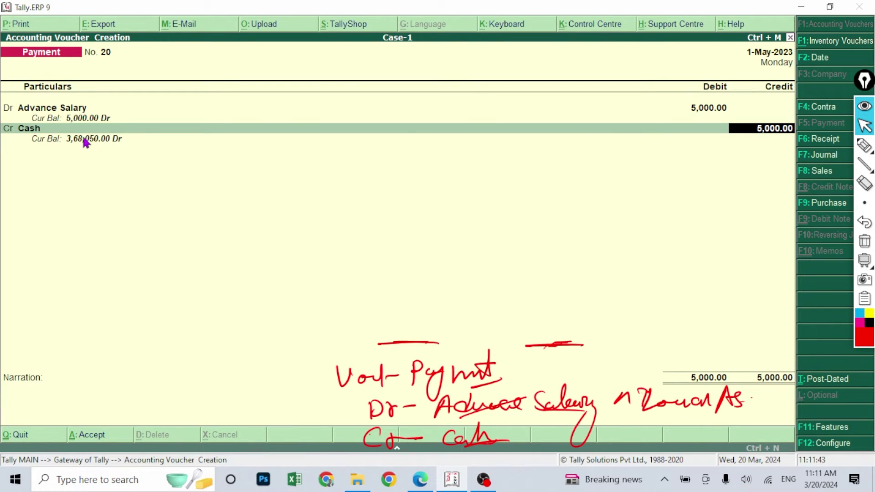
{"action": "key", "text": "Return"}
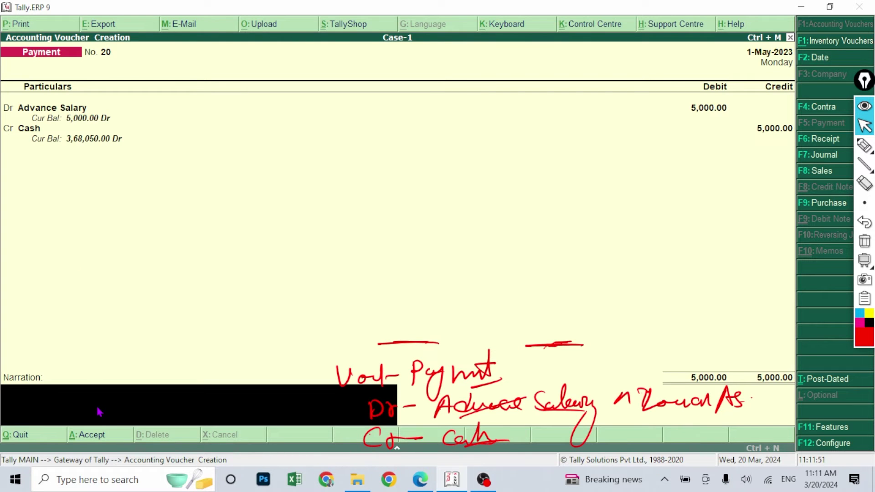
{"action": "key", "text": "Return"}
{"action": "key", "text": "Return"}
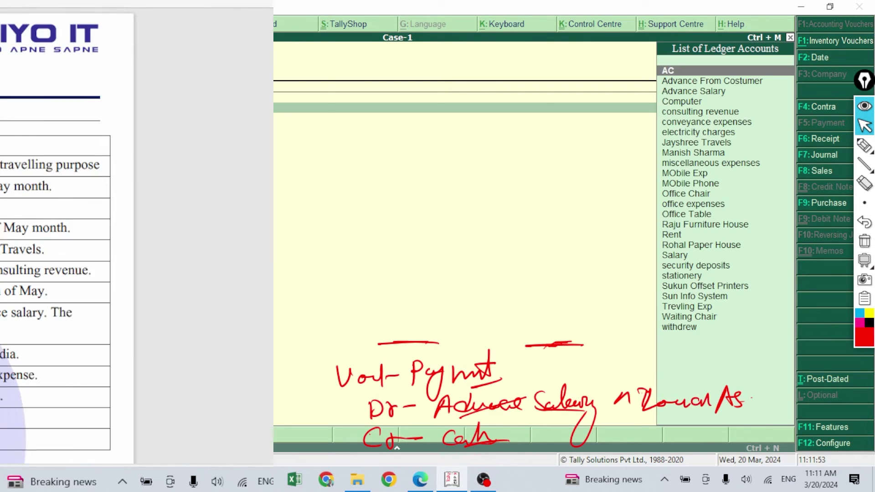
Step: Underline the deposited cash, ₹50,000 and State Bank of India in transaction 37 of the exercise PDF, and return to Tally.ERP 9
{"action": "scroll", "coordinate": [337, 341], "scroll_direction": "down", "scroll_amount": 3}
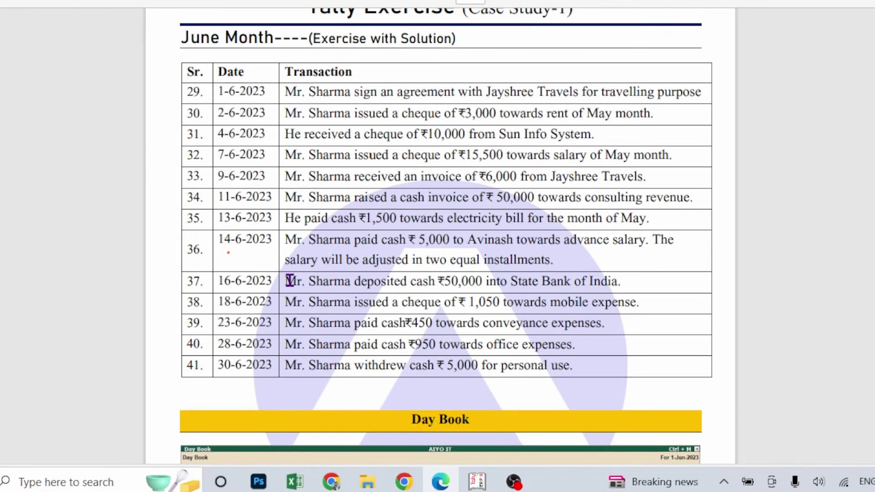
{"action": "mouse_move", "coordinate": [334, 294]}
{"action": "left_mouse_down"}
{"action": "mouse_move", "coordinate": [434, 296]}
{"action": "mouse_move", "coordinate": [427, 291]}
{"action": "left_mouse_up"}
{"action": "left_click_drag", "start_coordinate": [501, 292], "coordinate": [610, 290]}
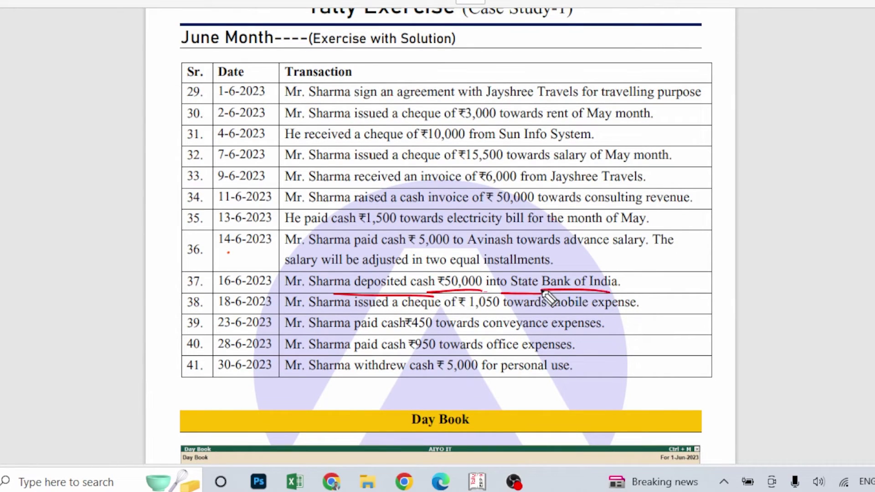
{"action": "left_click_drag", "start_coordinate": [542, 292], "coordinate": [527, 294]}
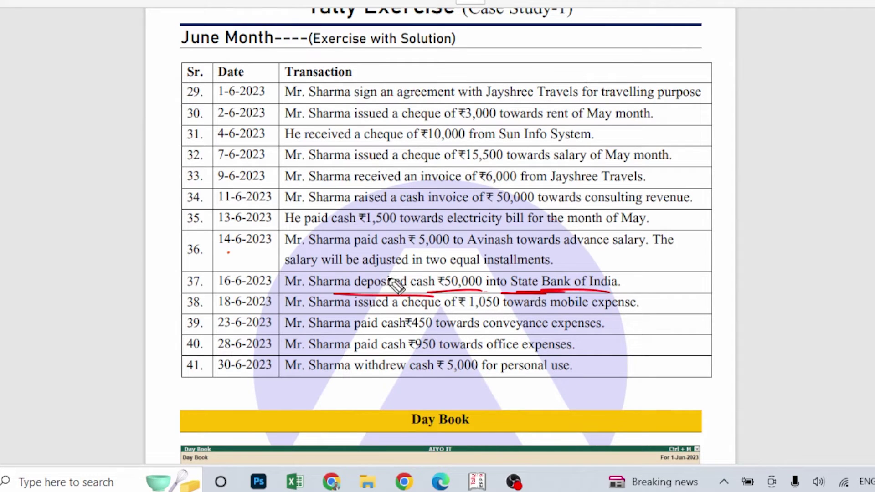
{"action": "mouse_move", "coordinate": [354, 276]}
{"action": "left_mouse_down"}
{"action": "mouse_move", "coordinate": [358, 293]}
{"action": "mouse_move", "coordinate": [407, 291]}
{"action": "left_mouse_up"}
{"action": "left_click_drag", "start_coordinate": [515, 294], "coordinate": [571, 284]}
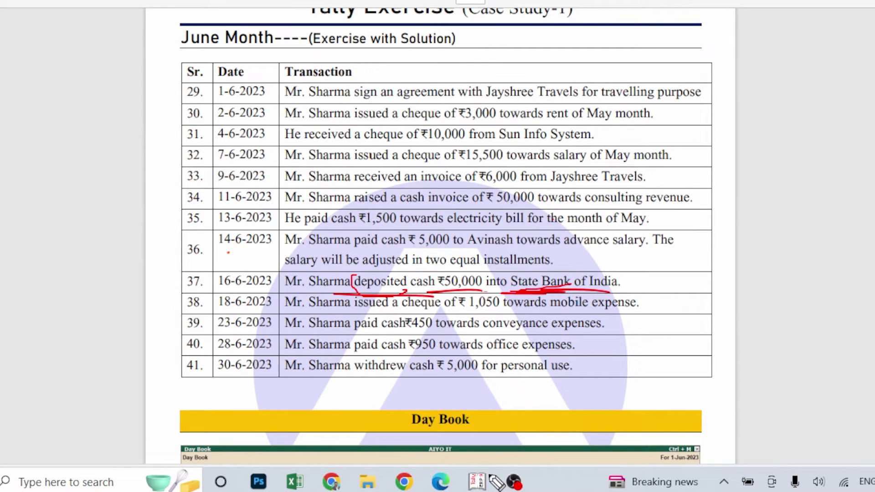
{"action": "left_click", "coordinate": [474, 484]}
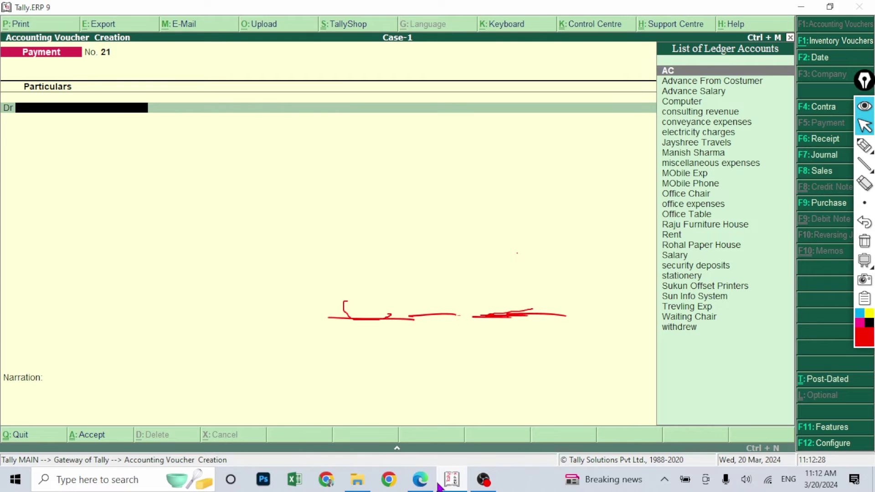
Step: Start a contra voucher crediting Cash with 50,000 and debiting SBI Bank with 50,000
{"action": "key", "text": "F4"}
{"action": "type", "text": "Cas"}
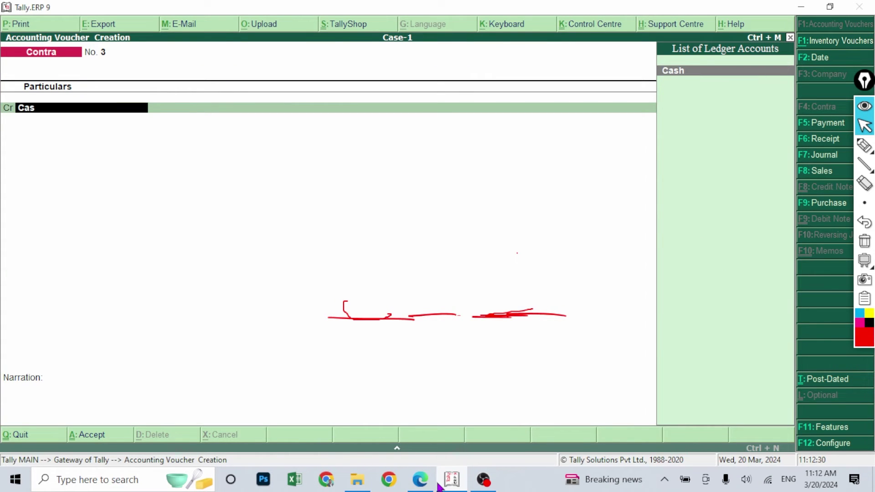
{"action": "type", "text": "h"}
{"action": "key", "text": "Return"}
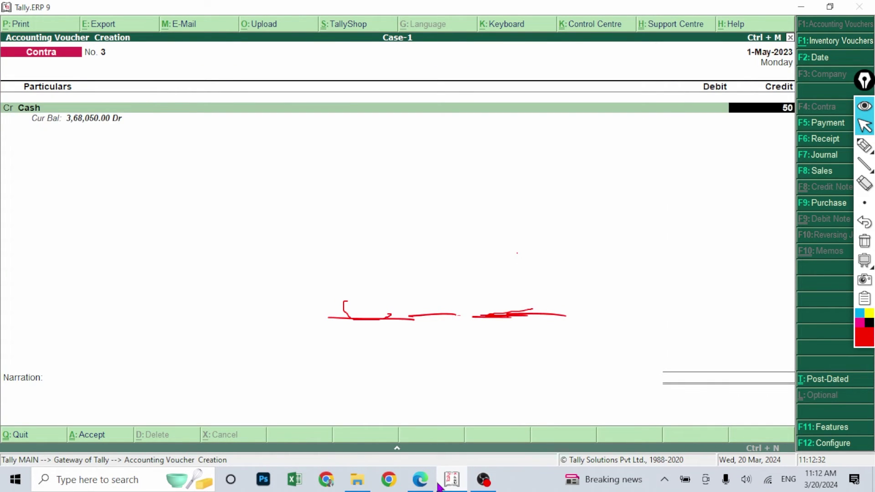
{"action": "type", "text": "50000"}
{"action": "key", "text": "Return"}
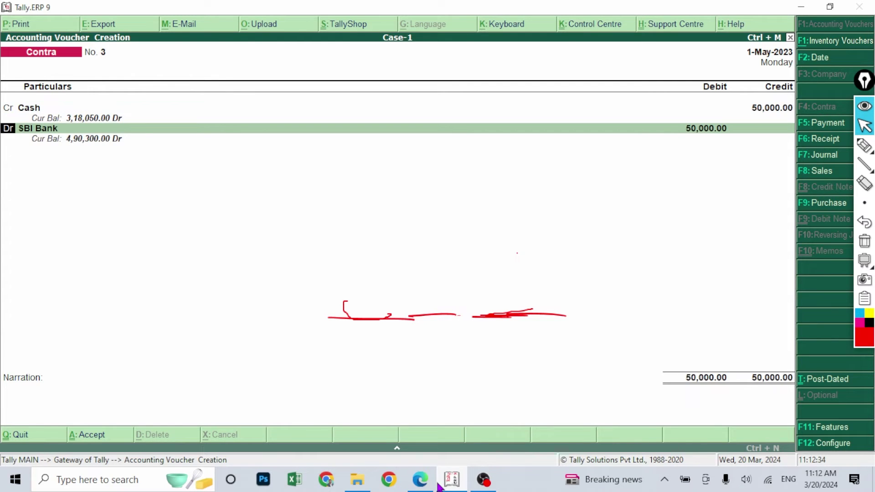
{"action": "key", "text": "Return"}
{"action": "key", "text": "Return"}
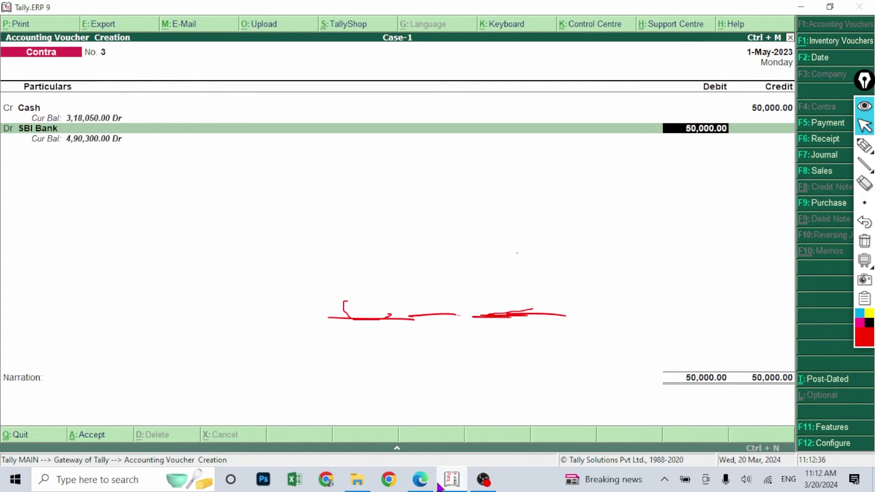
Step: Keep the default SBI Bank allocation, leave the cash denominations blank, and save the contra voucher without a narration
{"action": "key", "text": "Return"}
{"action": "key", "text": "Return"}
{"action": "key", "text": "Return"}
{"action": "key", "text": "Return"}
{"action": "key", "text": "Return"}
{"action": "key", "text": "Return"}
{"action": "key", "text": "Return"}
{"action": "key", "text": "Return"}
{"action": "key", "text": "Return"}
{"action": "key", "text": "Return"}
{"action": "key", "text": "Return"}
{"action": "key", "text": "Return"}
{"action": "key", "text": "Return"}
{"action": "key", "text": "Return"}
{"action": "key", "text": "Return"}
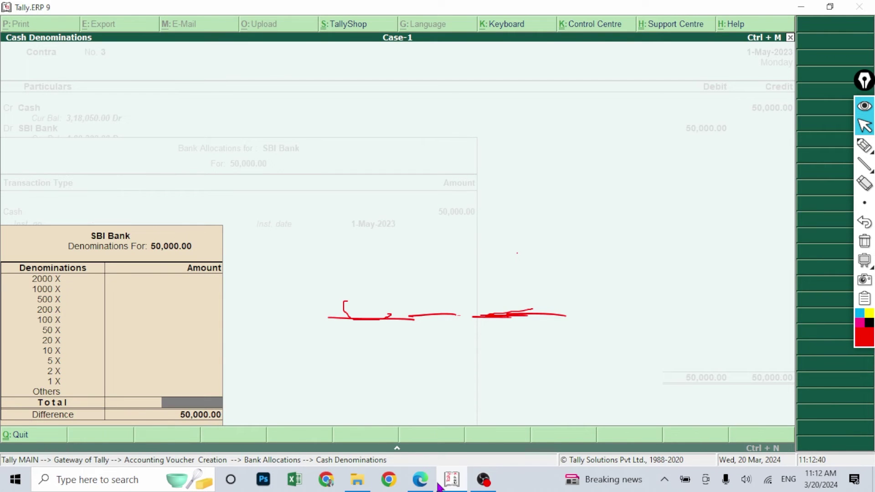
{"action": "key", "text": "Return"}
{"action": "key", "text": "Return"}
{"action": "key", "text": "Return"}
{"action": "key", "text": "Return"}
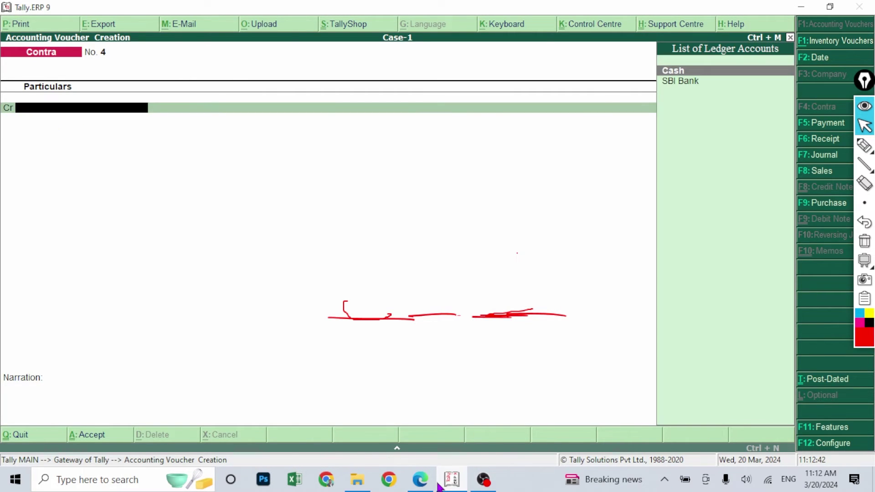
Step: Clear the old markings, underline the issued cheque and mobile expense in transaction 38 of the exercise PDF, and circle ₹1,050
{"action": "left_click", "coordinate": [864, 241]}
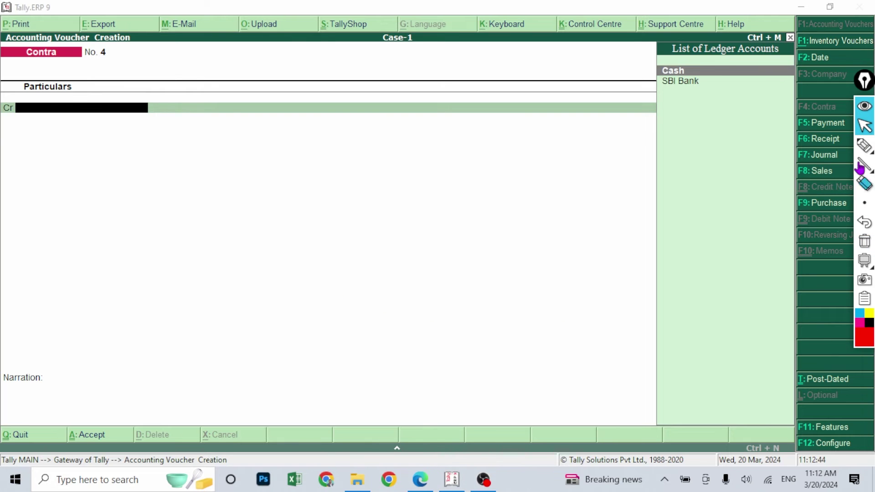
{"action": "left_click", "coordinate": [864, 146]}
{"action": "left_click", "coordinate": [864, 203]}
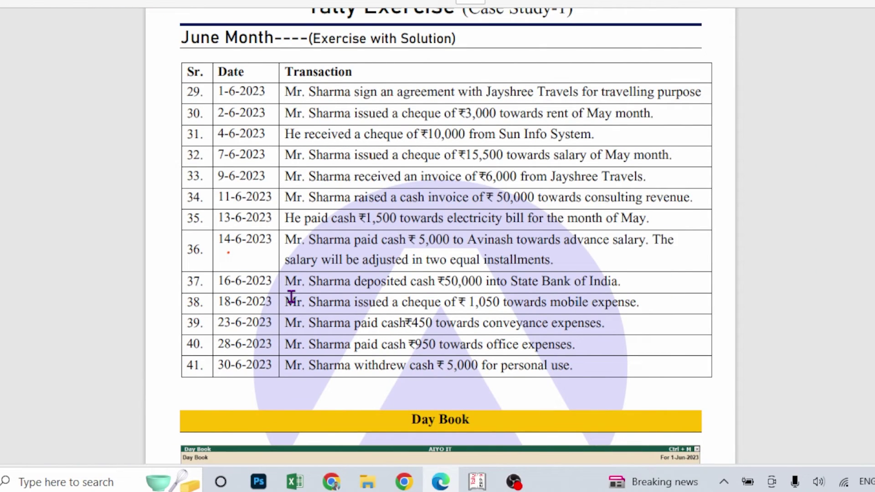
{"action": "left_click_drag", "start_coordinate": [329, 313], "coordinate": [429, 313]}
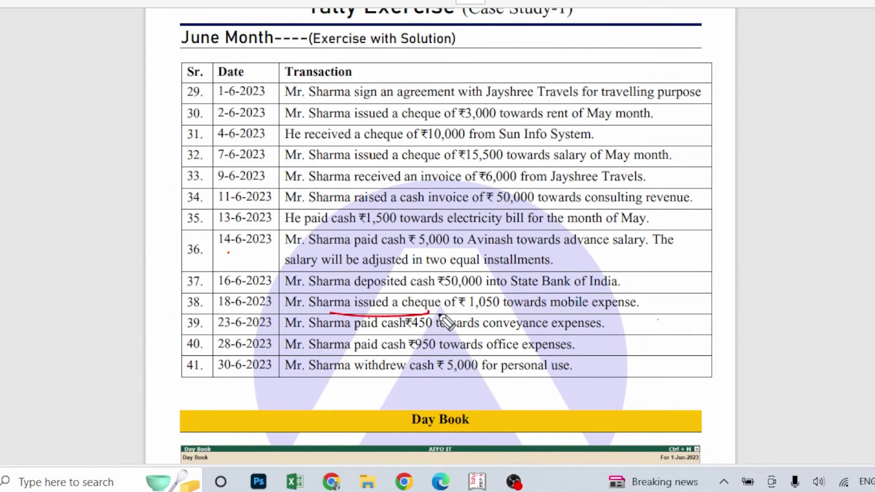
{"action": "mouse_move", "coordinate": [633, 314]}
{"action": "left_mouse_down"}
{"action": "mouse_move", "coordinate": [448, 300]}
{"action": "mouse_move", "coordinate": [507, 306]}
{"action": "left_mouse_up"}
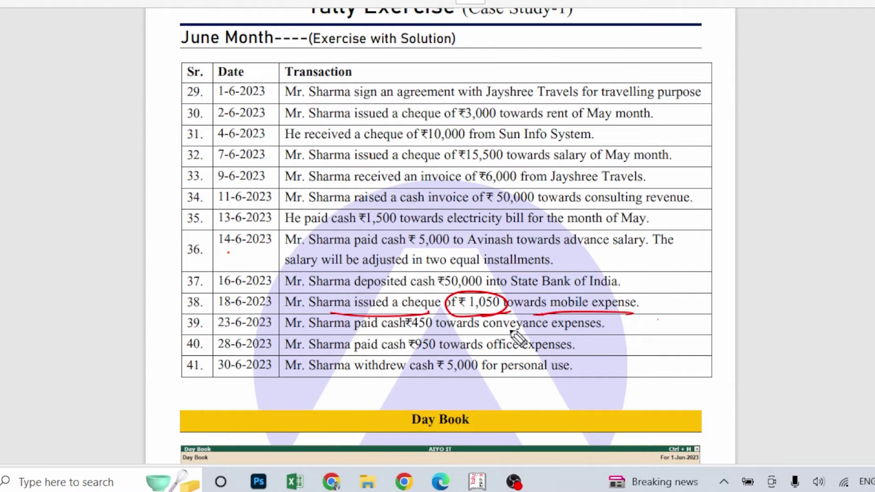
Step: Handwrite Dr mobile expense, Cr Bank and Payment beside transaction 38, and switch to Tally.ERP 9
{"action": "left_click_drag", "start_coordinate": [420, 323], "coordinate": [433, 320]}
{"action": "mouse_move", "coordinate": [558, 311]}
{"action": "left_mouse_down"}
{"action": "mouse_move", "coordinate": [597, 309]}
{"action": "mouse_move", "coordinate": [574, 310]}
{"action": "left_mouse_up"}
{"action": "mouse_move", "coordinate": [471, 358]}
{"action": "left_mouse_down"}
{"action": "mouse_move", "coordinate": [472, 370]}
{"action": "mouse_move", "coordinate": [528, 371]}
{"action": "mouse_move", "coordinate": [625, 350]}
{"action": "mouse_move", "coordinate": [631, 390]}
{"action": "left_mouse_up"}
{"action": "left_click_drag", "start_coordinate": [633, 353], "coordinate": [636, 363]}
{"action": "mouse_move", "coordinate": [549, 391]}
{"action": "left_mouse_down"}
{"action": "mouse_move", "coordinate": [587, 394]}
{"action": "mouse_move", "coordinate": [609, 385]}
{"action": "mouse_move", "coordinate": [666, 397]}
{"action": "left_mouse_up"}
{"action": "mouse_move", "coordinate": [673, 329]}
{"action": "left_mouse_down"}
{"action": "mouse_move", "coordinate": [718, 322]}
{"action": "mouse_move", "coordinate": [742, 360]}
{"action": "mouse_move", "coordinate": [759, 321]}
{"action": "left_mouse_up"}
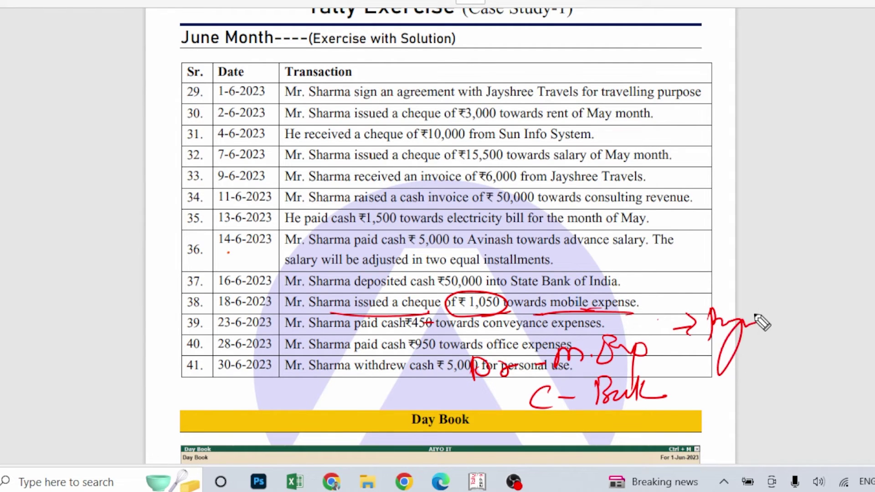
{"action": "left_click", "coordinate": [477, 481]}
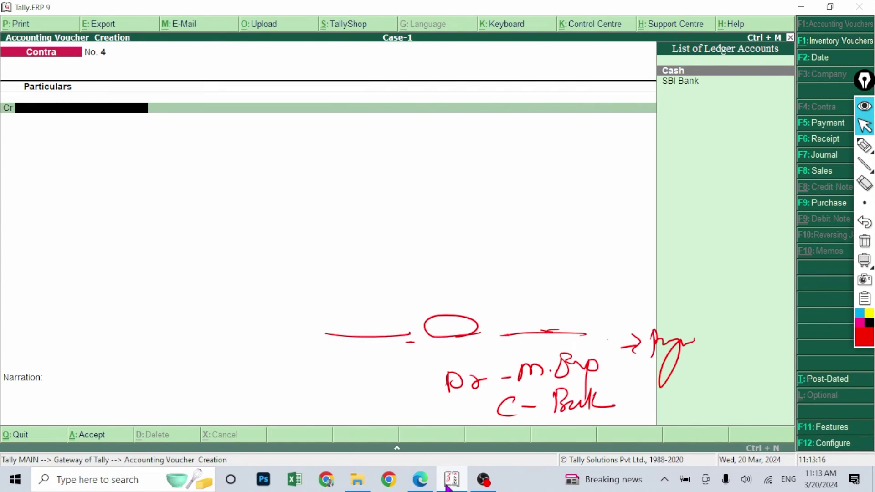
Step: Start a payment voucher and debit MObile Exp with 1,050
{"action": "key", "text": "F5"}
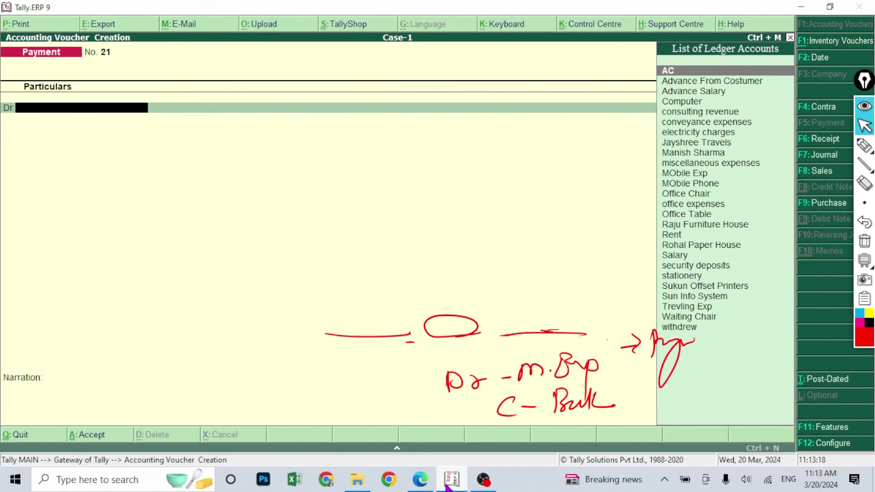
{"action": "type", "text": "Mo"}
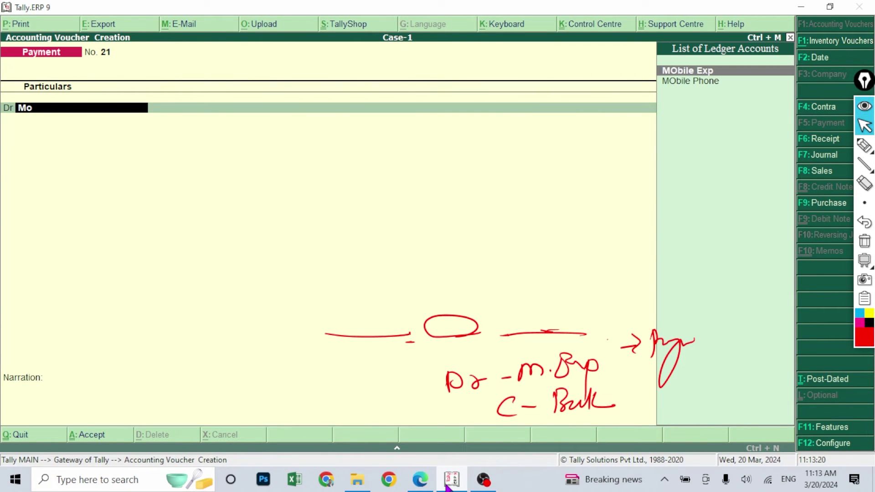
{"action": "key", "text": "Return"}
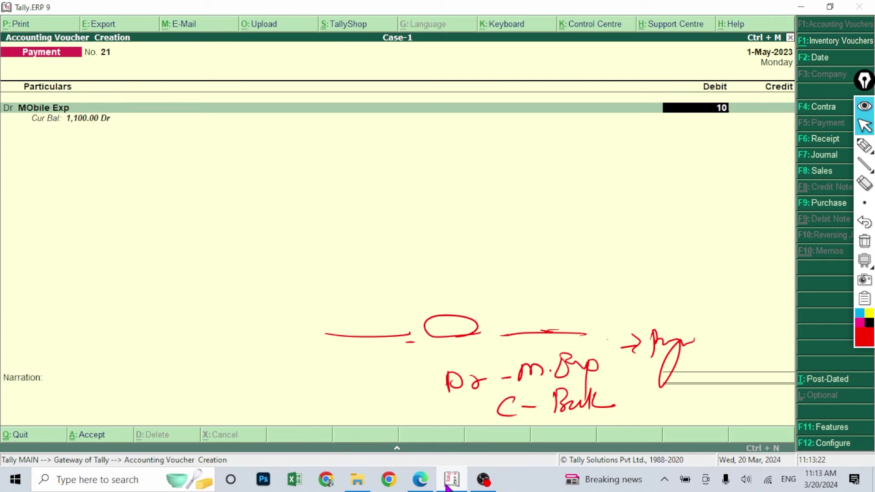
{"action": "key", "text": "Return"}
{"action": "key", "text": "Return"}
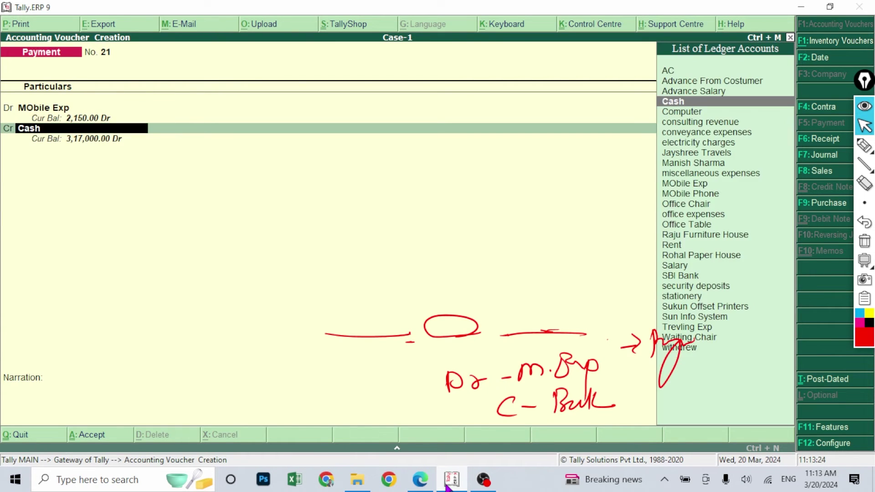
Step: Credit SBI Bank with 1,050 and save the mobile expense payment voucher without a narration
{"action": "type", "text": "Ba"}
{"action": "key", "text": "Return"}
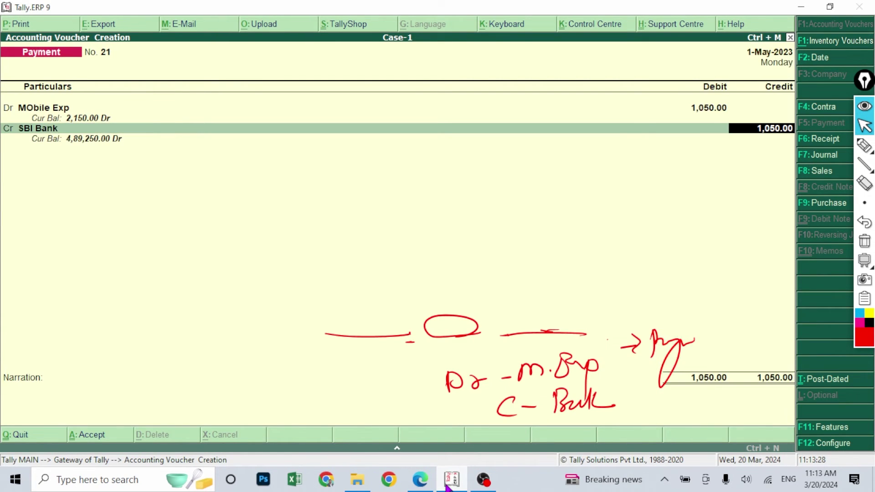
{"action": "key", "text": "ctrl+a"}
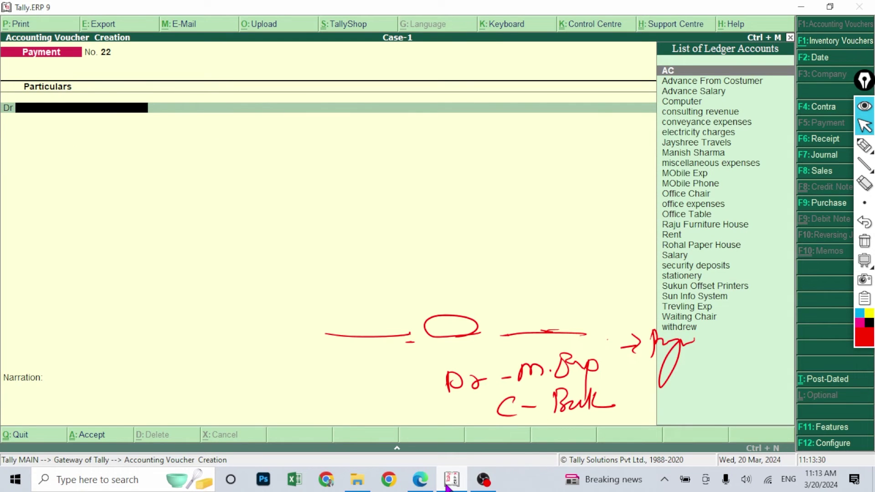
Step: Switch to the exercise PDF and underline the ₹450 cash payment and conveyance expenses in transaction 39
{"action": "left_click", "coordinate": [419, 479]}
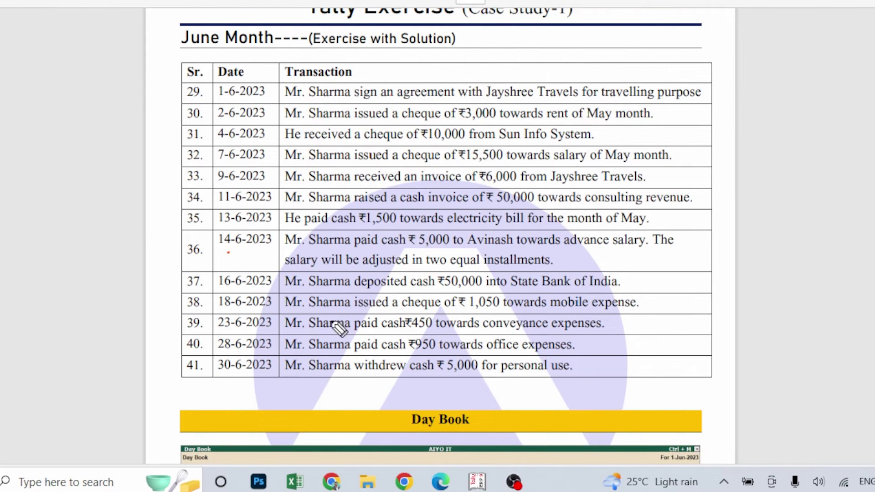
{"action": "left_click_drag", "start_coordinate": [300, 336], "coordinate": [467, 333]}
{"action": "left_click_drag", "start_coordinate": [498, 327], "coordinate": [557, 327]}
Step: Handwrite Dr with an arrow to conveyance, Cr Cash and the amount 450 beneath transaction 39
{"action": "mouse_move", "coordinate": [371, 341]}
{"action": "left_mouse_down"}
{"action": "mouse_move", "coordinate": [407, 340]}
{"action": "mouse_move", "coordinate": [437, 366]}
{"action": "mouse_move", "coordinate": [476, 352]}
{"action": "left_mouse_up"}
{"action": "left_click_drag", "start_coordinate": [492, 352], "coordinate": [519, 352]}
{"action": "mouse_move", "coordinate": [481, 381]}
{"action": "left_mouse_down"}
{"action": "mouse_move", "coordinate": [503, 391]}
{"action": "mouse_move", "coordinate": [576, 385]}
{"action": "mouse_move", "coordinate": [592, 410]}
{"action": "mouse_move", "coordinate": [622, 371]}
{"action": "left_mouse_up"}
{"action": "left_click_drag", "start_coordinate": [668, 337], "coordinate": [679, 352]}
{"action": "left_click_drag", "start_coordinate": [673, 339], "coordinate": [684, 360]}
{"action": "left_click_drag", "start_coordinate": [695, 346], "coordinate": [697, 352]}
{"action": "left_click_drag", "start_coordinate": [708, 366], "coordinate": [651, 384]}
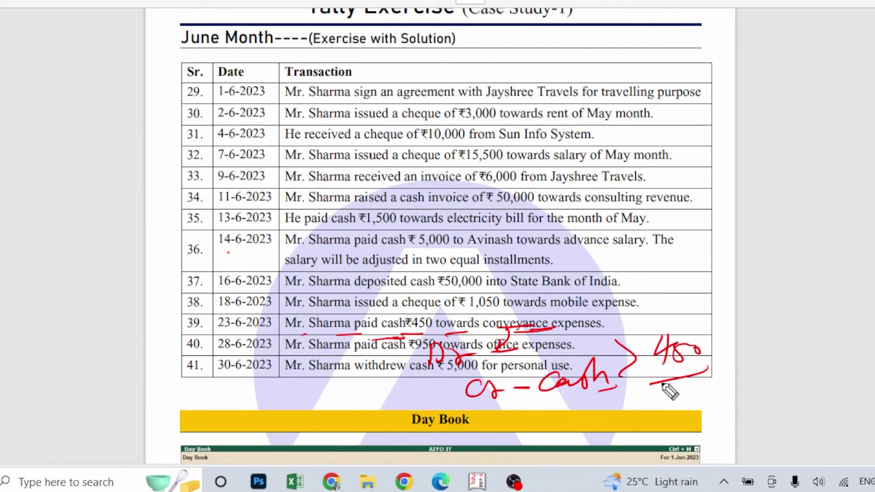
Step: Handwrite Payment as the voucher type above the entry, and highlight the text from ₹450 in transaction 39 to ₹950 in transaction 40
{"action": "left_click_drag", "start_coordinate": [547, 260], "coordinate": [566, 268]}
{"action": "mouse_move", "coordinate": [578, 275]}
{"action": "left_mouse_down"}
{"action": "mouse_move", "coordinate": [629, 276]}
{"action": "mouse_move", "coordinate": [642, 266]}
{"action": "mouse_move", "coordinate": [663, 284]}
{"action": "mouse_move", "coordinate": [698, 261]}
{"action": "left_mouse_up"}
{"action": "left_click_drag", "start_coordinate": [681, 273], "coordinate": [707, 264]}
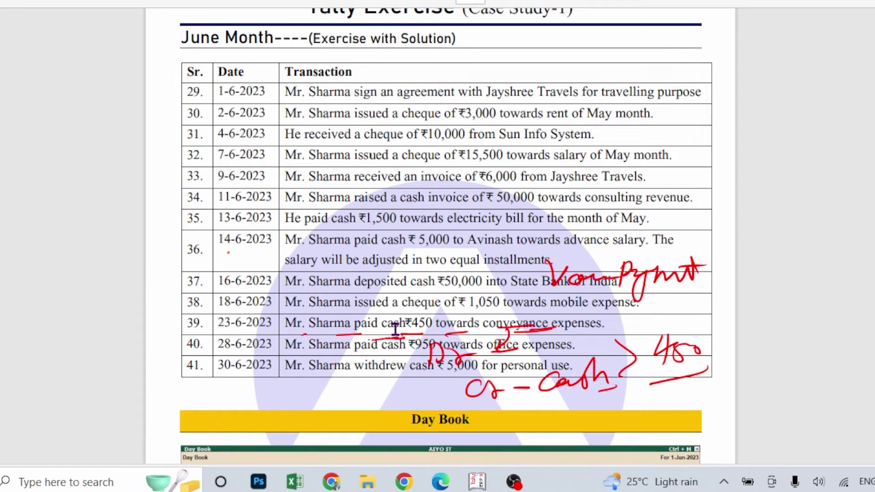
{"action": "left_click_drag", "start_coordinate": [457, 325], "coordinate": [601, 324]}
{"action": "left_click_drag", "start_coordinate": [477, 345], "coordinate": [576, 345]}
{"action": "left_click_drag", "start_coordinate": [400, 324], "coordinate": [437, 344]}
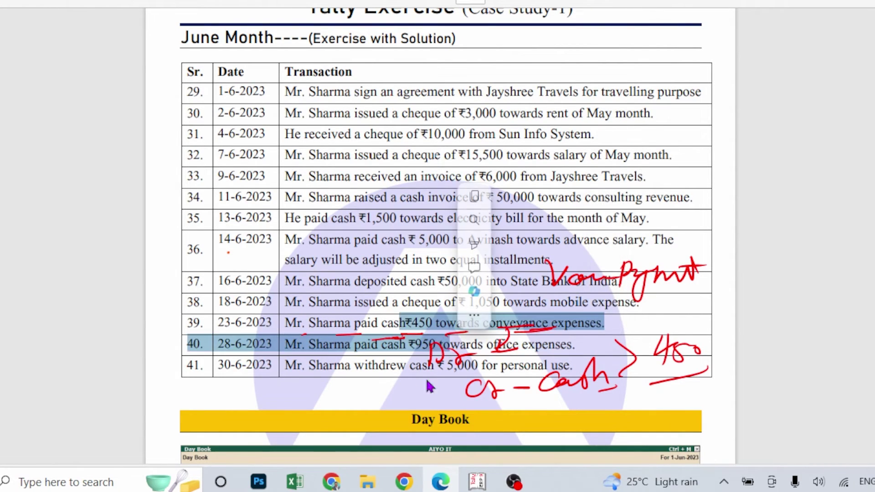
Step: Switch to Tally.ERP 9 and save a payment voucher debiting conveyance expenses and crediting Cash with 450
{"action": "left_click", "coordinate": [472, 486]}
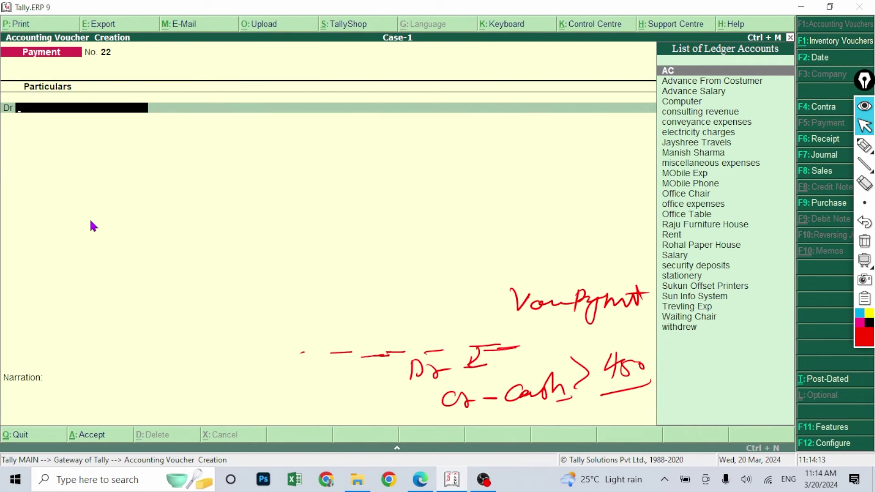
{"action": "type", "text": "Co"}
{"action": "key", "text": "Down"}
{"action": "key", "text": "Down"}
{"action": "key", "text": "Down"}
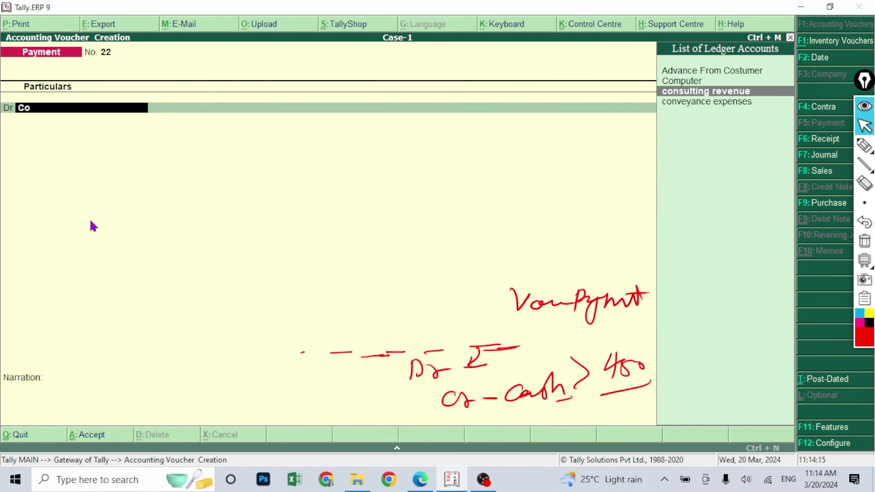
{"action": "key", "text": "Return"}
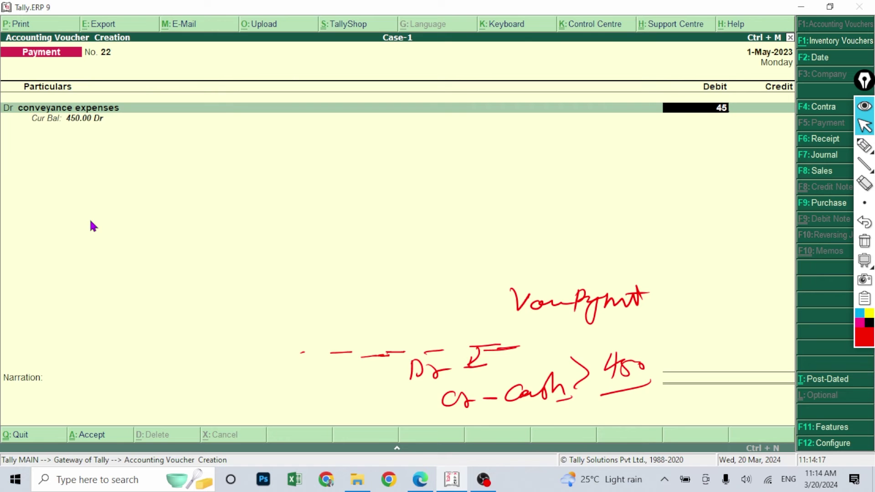
{"action": "key", "text": "Return"}
{"action": "key", "text": "Return"}
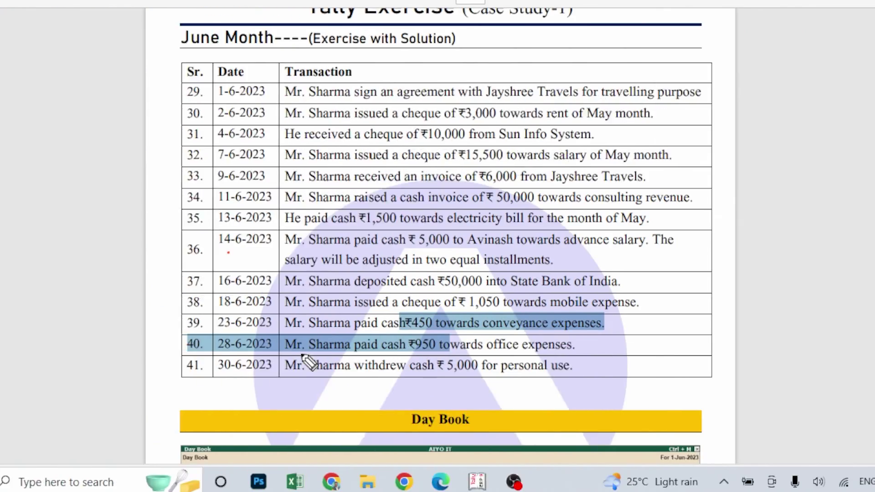
Step: In the exercise PDF, underline transaction 40's cash payment and office expenses, and handwrite Dr, Cr and the F5 payment voucher beside it
{"action": "left_click_drag", "start_coordinate": [315, 350], "coordinate": [565, 351]}
{"action": "mouse_move", "coordinate": [444, 359]}
{"action": "left_mouse_down"}
{"action": "mouse_move", "coordinate": [443, 379]}
{"action": "mouse_move", "coordinate": [524, 359]}
{"action": "left_mouse_up"}
{"action": "mouse_move", "coordinate": [460, 389]}
{"action": "left_mouse_down"}
{"action": "mouse_move", "coordinate": [462, 408]}
{"action": "mouse_move", "coordinate": [525, 398]}
{"action": "left_mouse_up"}
{"action": "left_click_drag", "start_coordinate": [540, 394], "coordinate": [562, 400]}
{"action": "mouse_move", "coordinate": [589, 331]}
{"action": "left_mouse_down"}
{"action": "mouse_move", "coordinate": [585, 362]}
{"action": "mouse_move", "coordinate": [586, 343]}
{"action": "left_mouse_up"}
{"action": "mouse_move", "coordinate": [628, 322]}
{"action": "left_mouse_down"}
{"action": "mouse_move", "coordinate": [623, 355]}
{"action": "mouse_move", "coordinate": [662, 334]}
{"action": "mouse_move", "coordinate": [649, 368]}
{"action": "mouse_move", "coordinate": [687, 347]}
{"action": "mouse_move", "coordinate": [661, 370]}
{"action": "mouse_move", "coordinate": [660, 363]}
{"action": "left_mouse_up"}
{"action": "right_click", "coordinate": [640, 344]}
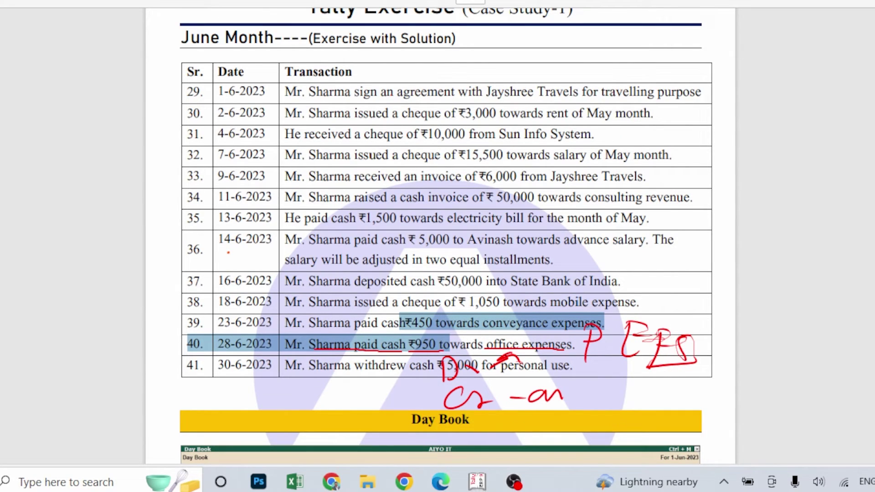
Step: Switch to Tally.ERP 9 and debit office expenses with 950 in a new payment voucher
{"action": "left_click", "coordinate": [477, 480]}
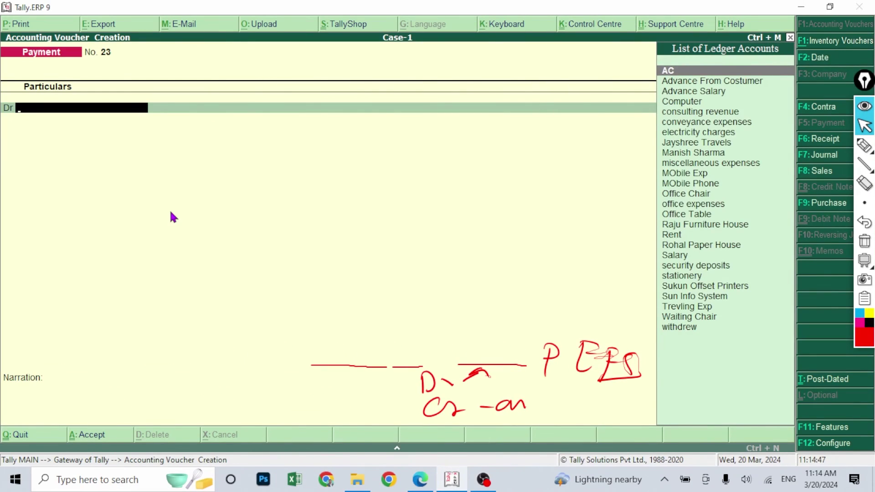
{"action": "type", "text": "o"}
{"action": "key", "text": "Down"}
{"action": "key", "text": "Return"}
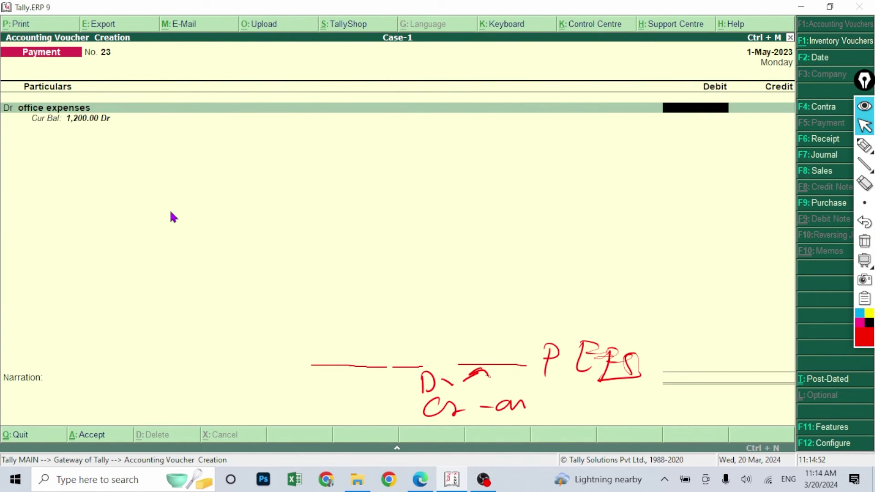
{"action": "left_click", "coordinate": [453, 481]}
{"action": "left_click", "coordinate": [455, 483]}
{"action": "key", "text": "Return"}
{"action": "key", "text": "Return"}
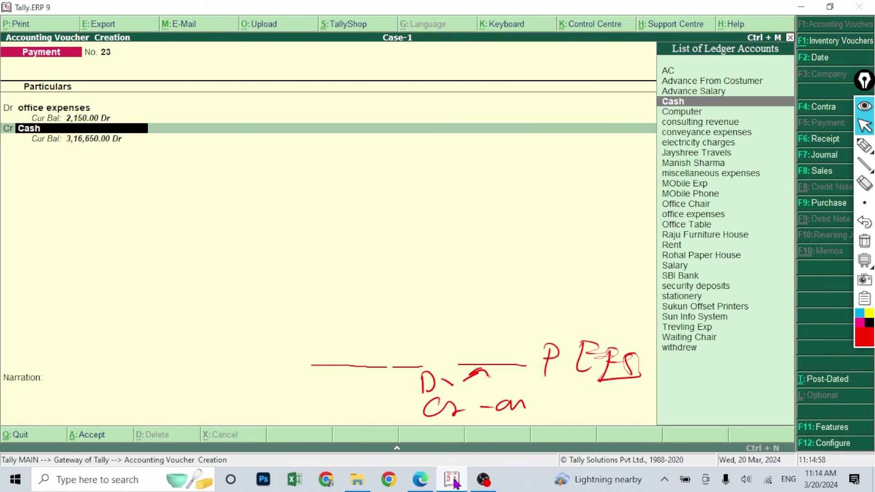
Step: Credit Cash with 950 and save the office expenses payment voucher without a narration
{"action": "key", "text": "Return"}
{"action": "key", "text": "Return"}
{"action": "key", "text": "Return"}
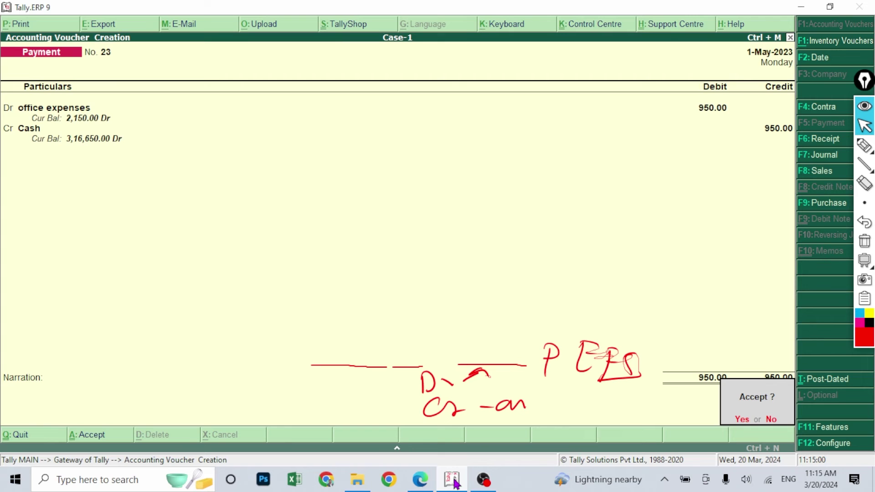
{"action": "key", "text": "Return"}
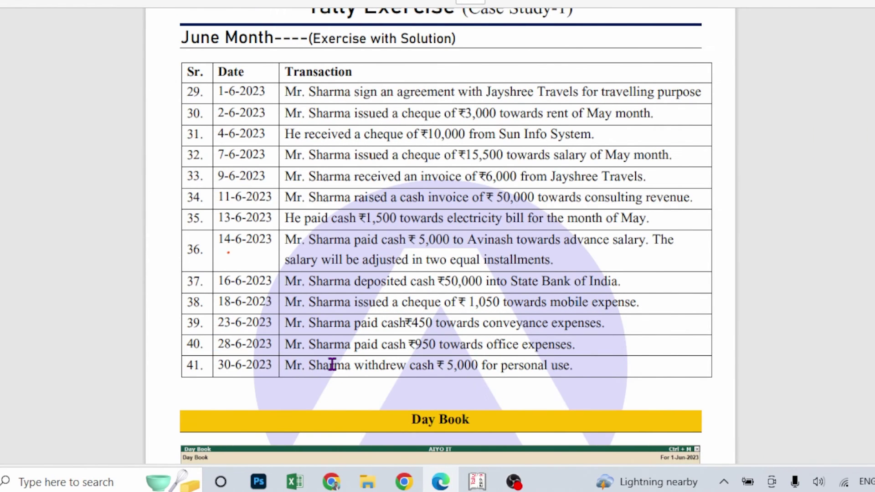
Step: Highlight the text of transaction 41 in the exercise PDF to read the ₹5,000 personal cash withdrawal
{"action": "left_click_drag", "start_coordinate": [292, 365], "coordinate": [558, 370]}
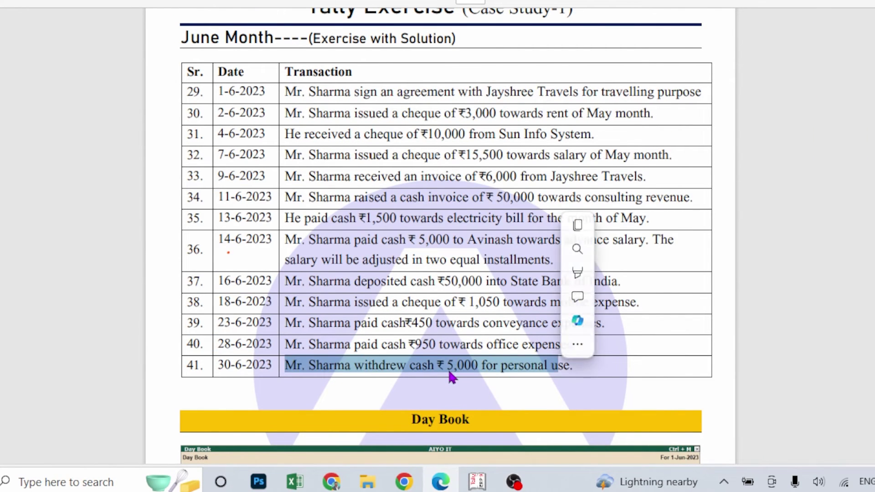
{"action": "left_click", "coordinate": [442, 365]}
{"action": "left_click_drag", "start_coordinate": [446, 365], "coordinate": [575, 362]}
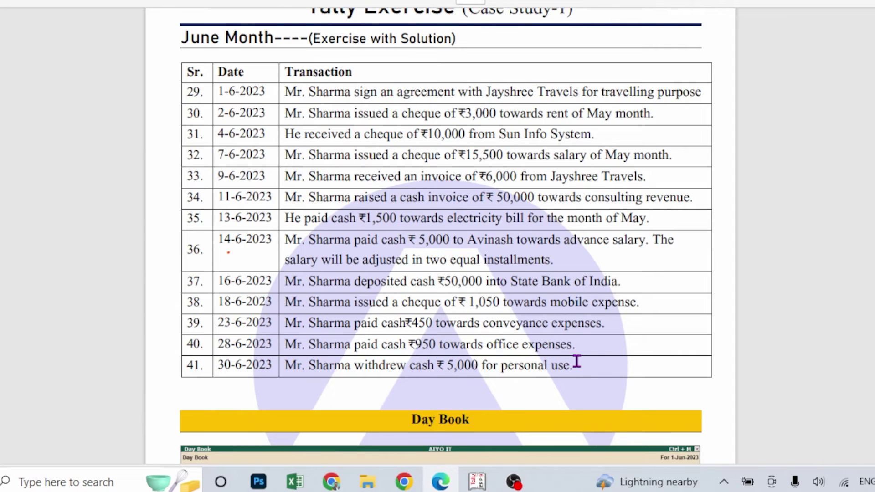
{"action": "left_click_drag", "start_coordinate": [351, 365], "coordinate": [575, 364]}
{"action": "left_click", "coordinate": [588, 371]}
Step: Handwrite Dr withdrew, Cr Cash and Payment F5 above transaction 41
{"action": "mouse_move", "coordinate": [391, 218]}
{"action": "left_mouse_down"}
{"action": "mouse_move", "coordinate": [389, 245]}
{"action": "mouse_move", "coordinate": [446, 233]}
{"action": "mouse_move", "coordinate": [490, 241]}
{"action": "mouse_move", "coordinate": [499, 227]}
{"action": "mouse_move", "coordinate": [583, 236]}
{"action": "left_mouse_up"}
{"action": "mouse_move", "coordinate": [454, 266]}
{"action": "left_mouse_down"}
{"action": "mouse_move", "coordinate": [429, 283]}
{"action": "mouse_move", "coordinate": [469, 278]}
{"action": "left_mouse_up"}
{"action": "mouse_move", "coordinate": [485, 282]}
{"action": "left_mouse_down"}
{"action": "mouse_move", "coordinate": [524, 287]}
{"action": "mouse_move", "coordinate": [562, 264]}
{"action": "mouse_move", "coordinate": [574, 285]}
{"action": "left_mouse_up"}
{"action": "mouse_move", "coordinate": [463, 334]}
{"action": "left_mouse_down"}
{"action": "mouse_move", "coordinate": [499, 365]}
{"action": "mouse_move", "coordinate": [543, 313]}
{"action": "mouse_move", "coordinate": [600, 318]}
{"action": "mouse_move", "coordinate": [624, 302]}
{"action": "mouse_move", "coordinate": [633, 318]}
{"action": "left_mouse_up"}
{"action": "left_click_drag", "start_coordinate": [635, 325], "coordinate": [581, 337]}
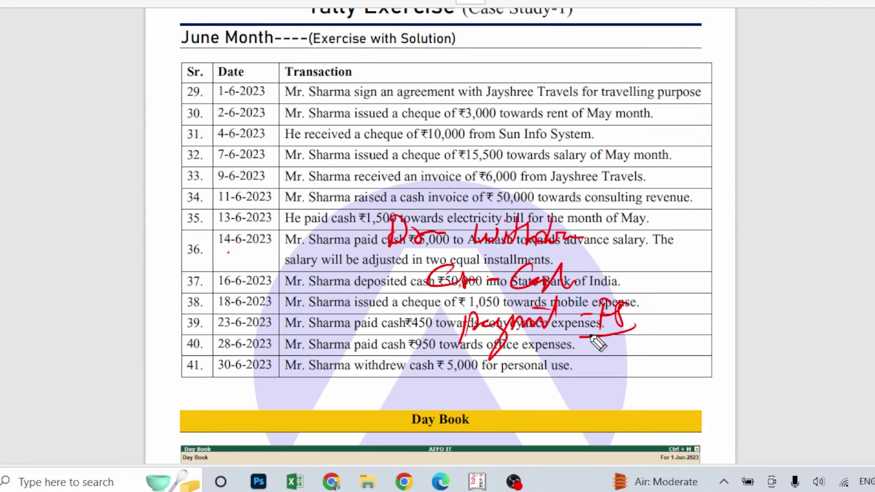
Step: Switch to Tally.ERP 9 and debit the withdrew ledger with 5,000 in a new payment voucher, crediting SBI Bank
{"action": "key", "text": "alt+Tab"}
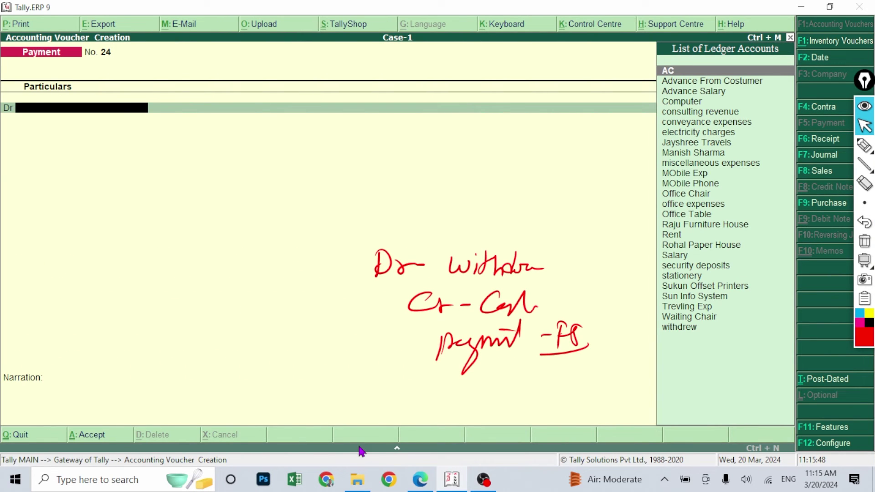
{"action": "type", "text": "s"}
{"action": "key", "text": "Down"}
{"action": "key", "text": "Down"}
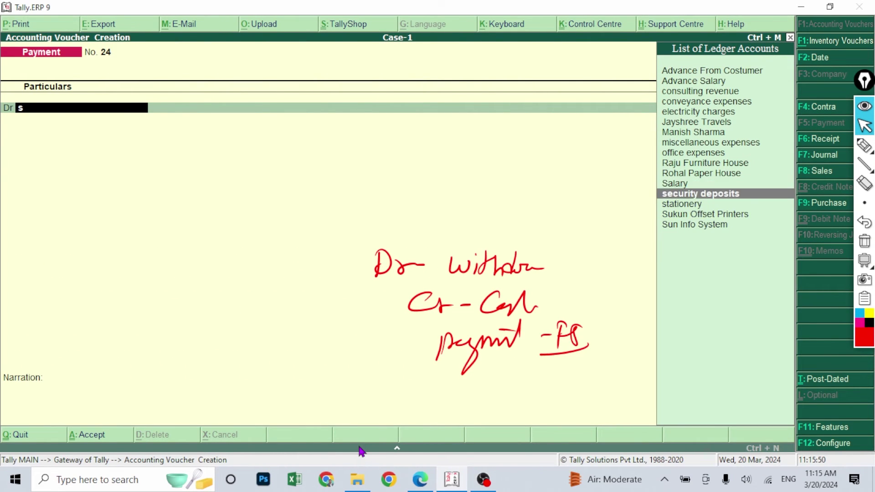
{"action": "key", "text": "Up"}
{"action": "key", "text": "BackSpace"}
{"action": "type", "text": "w"}
{"action": "key", "text": "Down"}
{"action": "key", "text": "Return"}
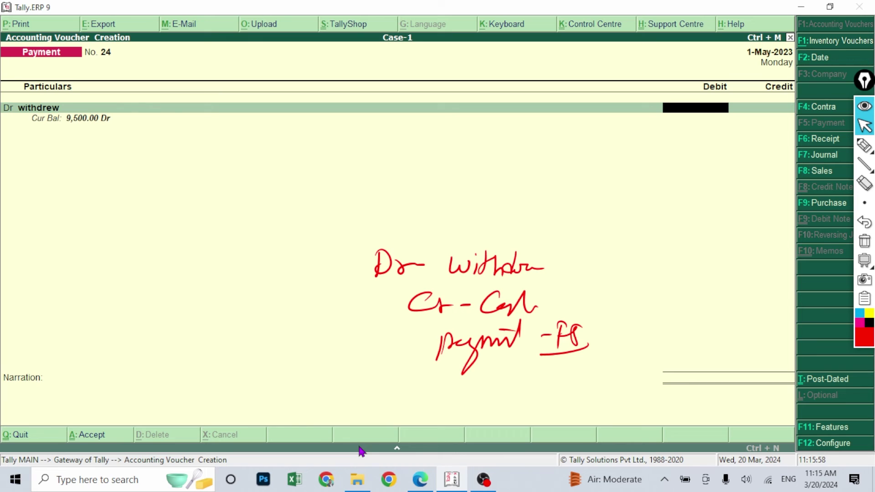
{"action": "key", "text": "Return"}
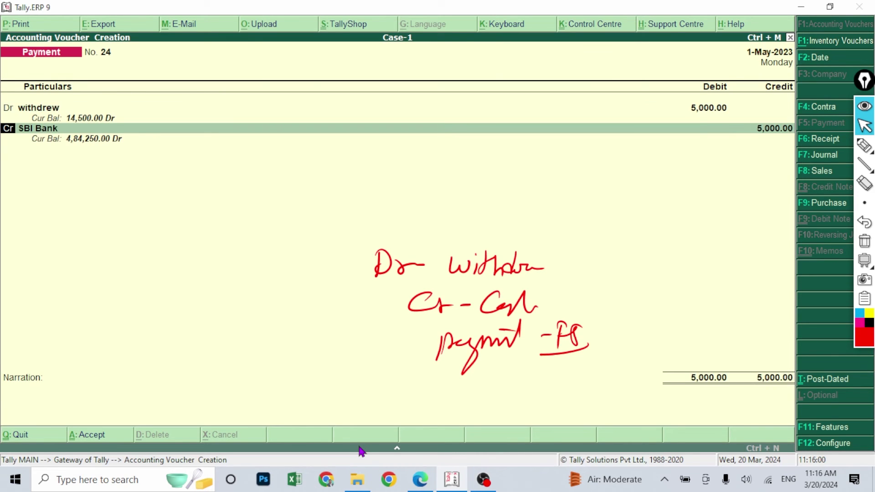
Step: Replace the credited SBI Bank ledger with Cash for 5,000, save the voucher without a narration, and return to the Gateway of Tally
{"action": "key", "text": "Return"}
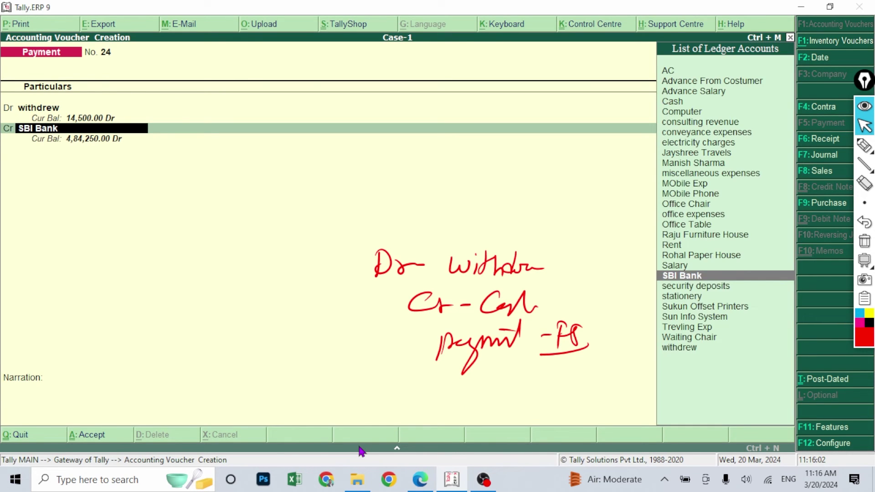
{"action": "type", "text": "Cas"}
{"action": "key", "text": "Return"}
{"action": "key", "text": "Return"}
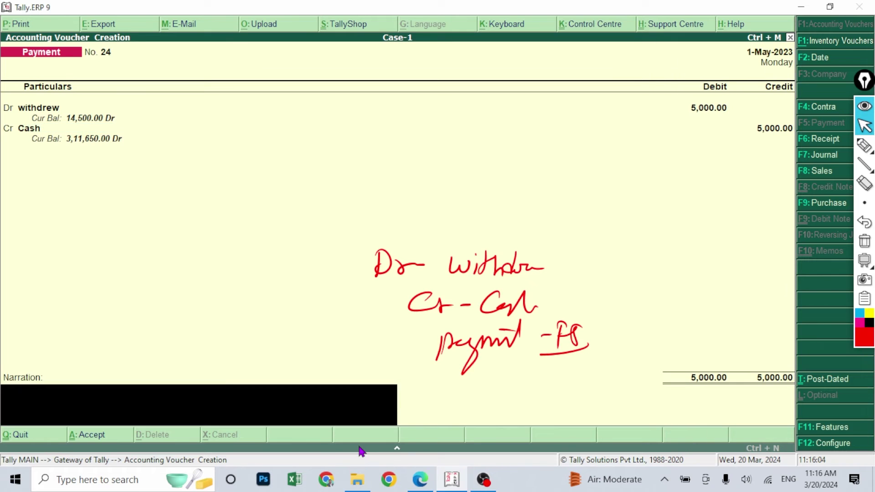
{"action": "key", "text": "Return"}
{"action": "key", "text": "Return"}
{"action": "key", "text": "Escape"}
{"action": "key", "text": "Return"}
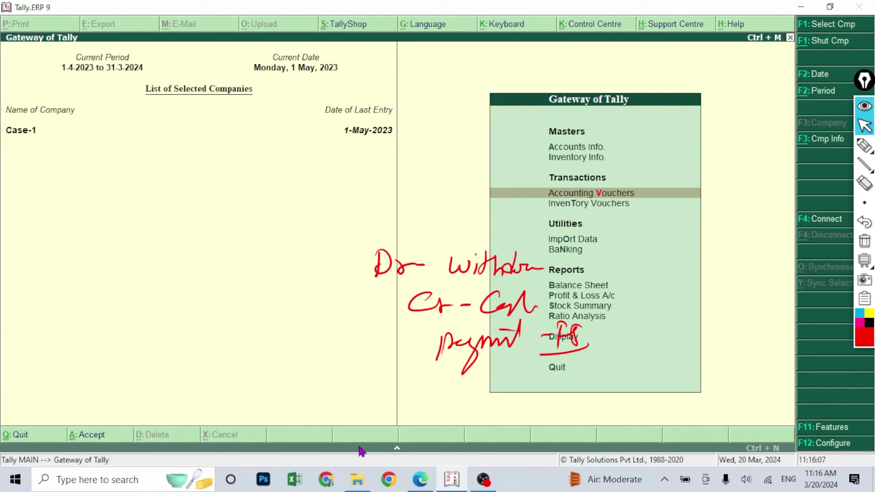
Step: Clear the screen markings and examine the Day Book and Trial Balance solutions in the exercise PDF
{"action": "left_click", "coordinate": [864, 240]}
{"action": "left_click", "coordinate": [452, 477]}
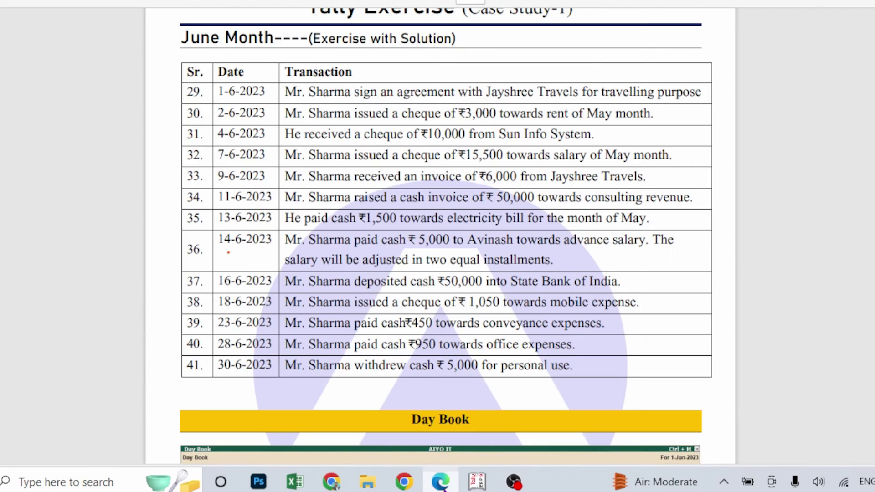
{"action": "scroll", "coordinate": [281, 265], "scroll_direction": "down", "scroll_amount": 10}
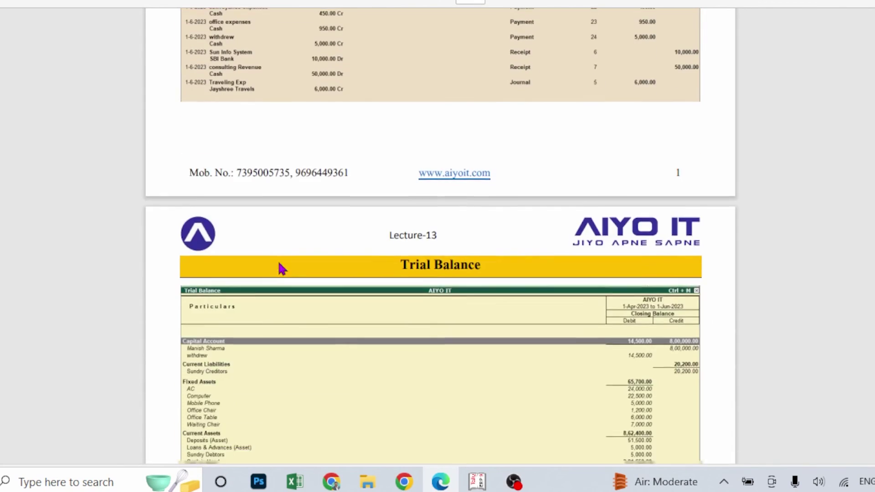
{"action": "scroll", "coordinate": [285, 242], "scroll_direction": "up", "scroll_amount": 5}
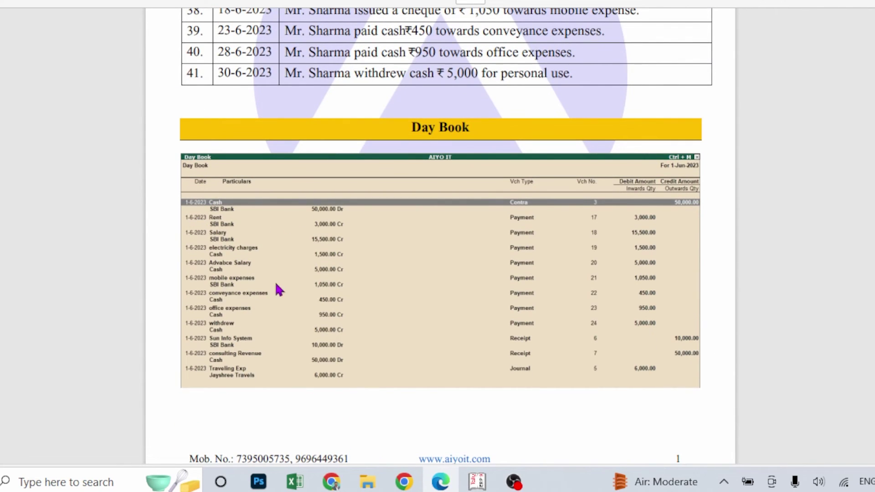
{"action": "scroll", "coordinate": [342, 300], "scroll_direction": "down", "scroll_amount": 10}
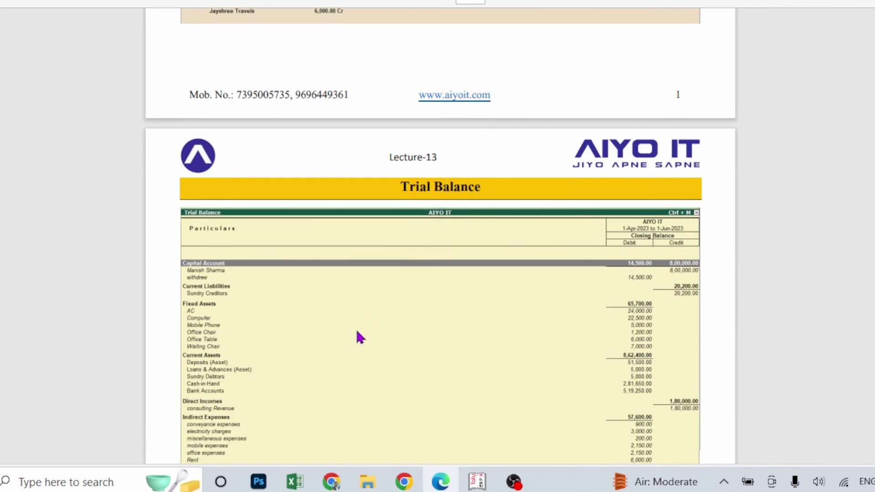
Step: Switch to Tally.ERP 9 and display the Trial Balance of Case-1 in detailed form
{"action": "left_click", "coordinate": [476, 487]}
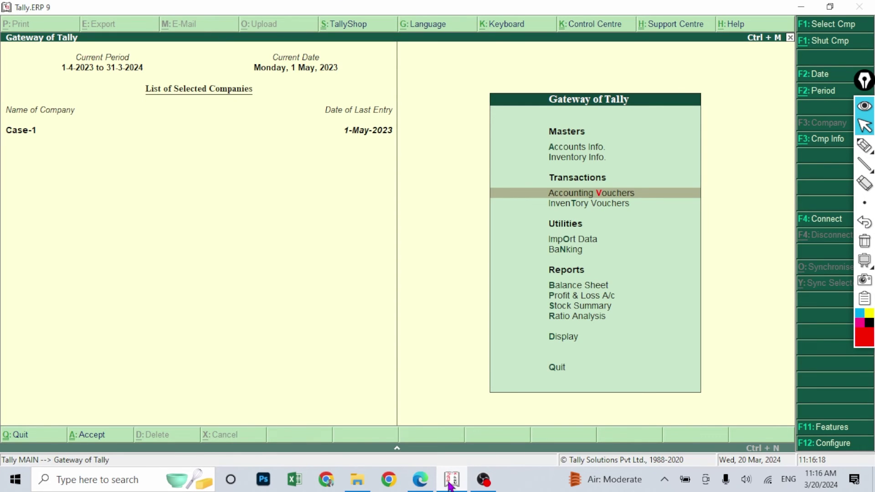
{"action": "key", "text": "d"}
{"action": "key", "text": "t"}
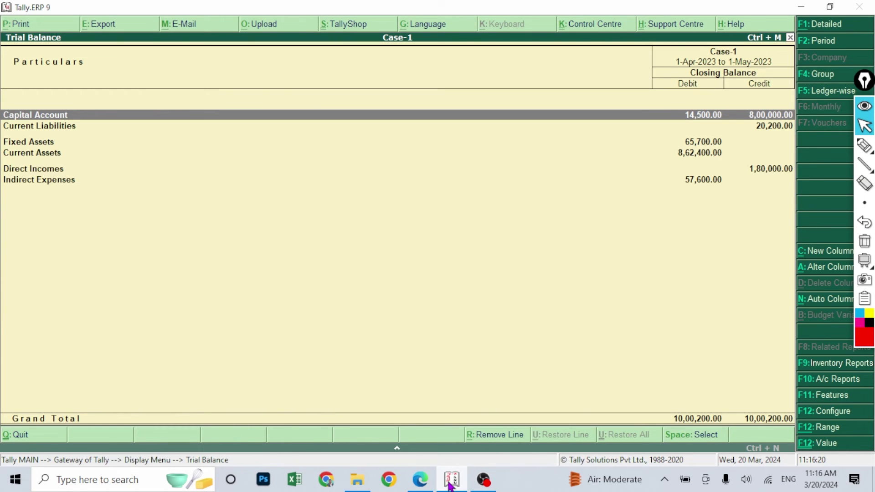
{"action": "key", "text": "alt+F1"}
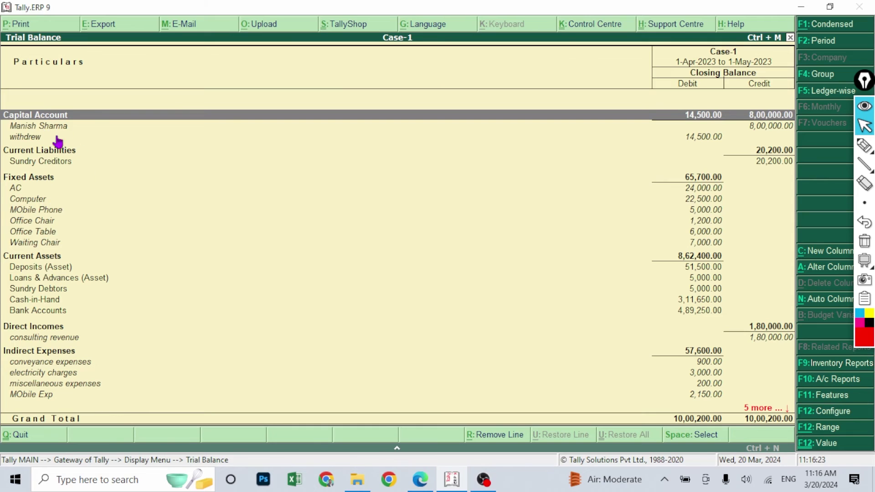
Step: Mark the capital, withdrew, fixed assets, current assets, cash, bank, direct incomes and indirect expenses amounts in red pen, and clear the markings
{"action": "left_click", "coordinate": [864, 145]}
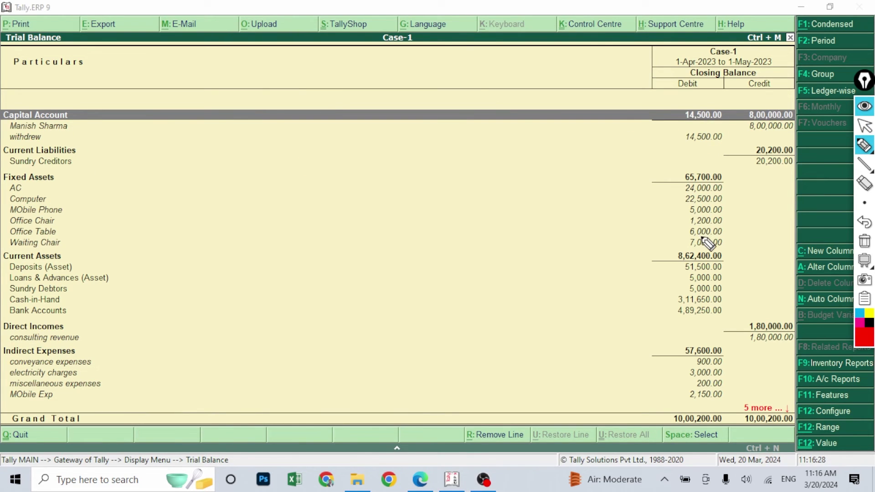
{"action": "mouse_move", "coordinate": [793, 125]}
{"action": "left_mouse_down"}
{"action": "mouse_move", "coordinate": [678, 132]}
{"action": "mouse_move", "coordinate": [726, 137]}
{"action": "mouse_move", "coordinate": [730, 149]}
{"action": "left_mouse_up"}
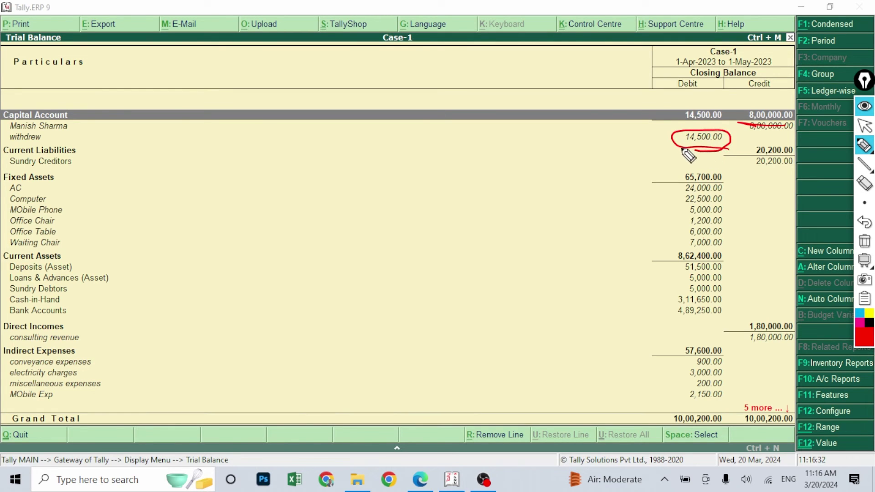
{"action": "mouse_move", "coordinate": [701, 173]}
{"action": "left_mouse_down"}
{"action": "mouse_move", "coordinate": [692, 173]}
{"action": "mouse_move", "coordinate": [699, 167]}
{"action": "left_mouse_up"}
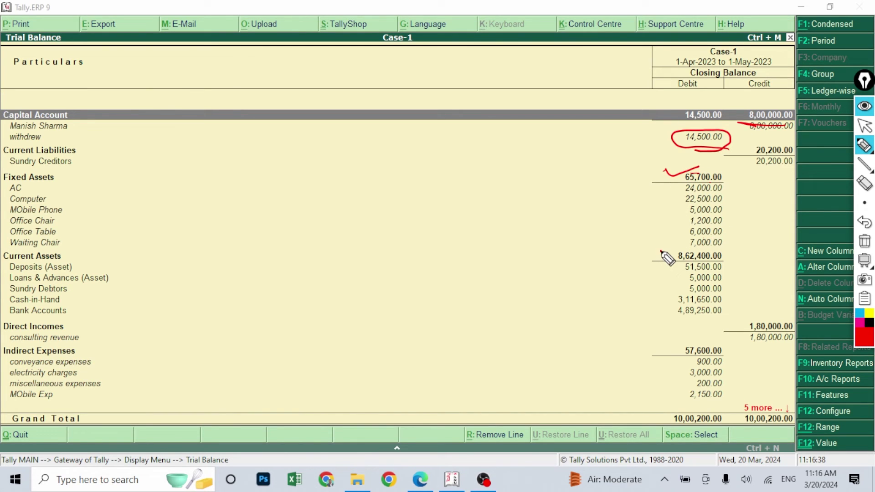
{"action": "left_click_drag", "start_coordinate": [667, 252], "coordinate": [683, 244]}
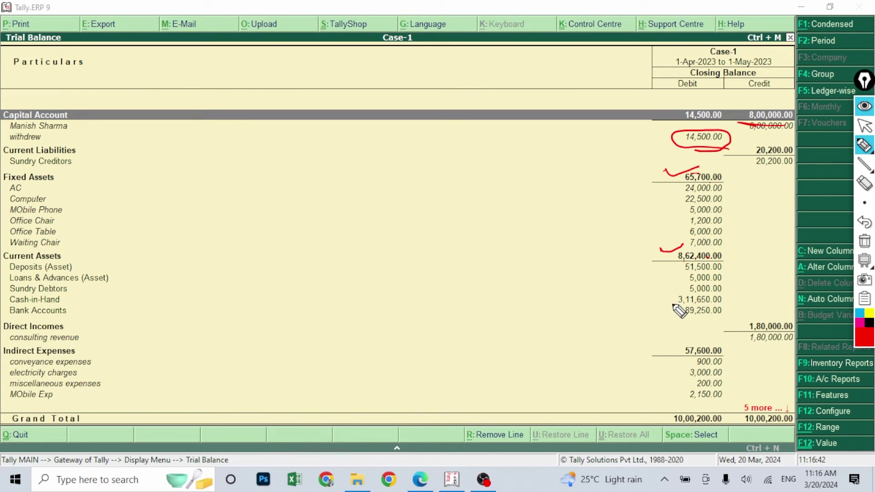
{"action": "left_click_drag", "start_coordinate": [668, 298], "coordinate": [679, 299]}
{"action": "left_click_drag", "start_coordinate": [665, 313], "coordinate": [676, 305]}
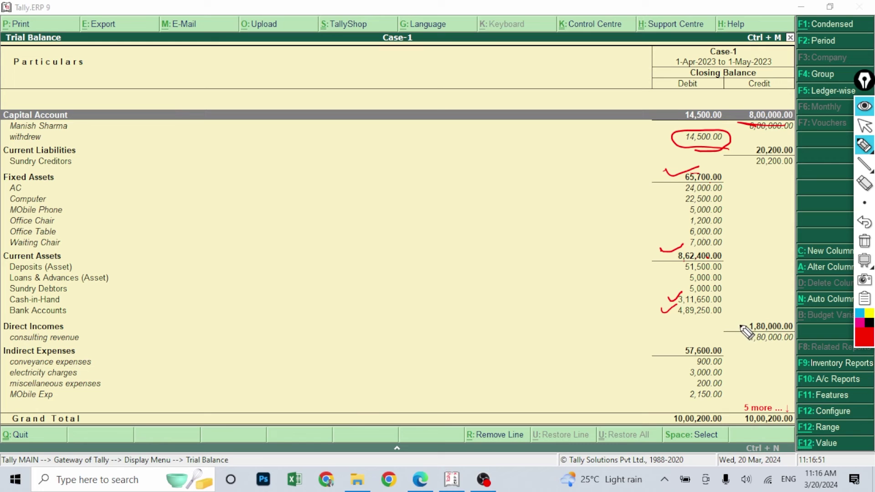
{"action": "mouse_move", "coordinate": [740, 324]}
{"action": "left_mouse_down"}
{"action": "mouse_move", "coordinate": [765, 319]}
{"action": "mouse_move", "coordinate": [769, 328]}
{"action": "left_mouse_up"}
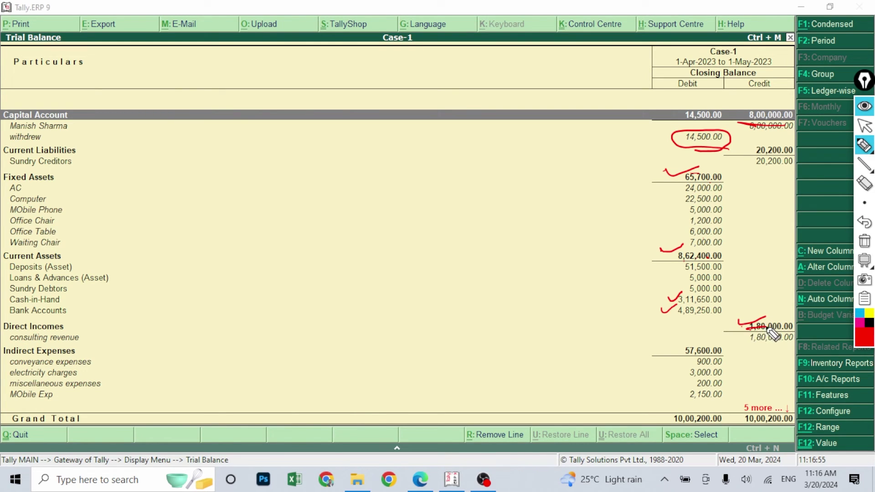
{"action": "left_click", "coordinate": [705, 344]}
{"action": "left_click_drag", "start_coordinate": [674, 349], "coordinate": [704, 338]}
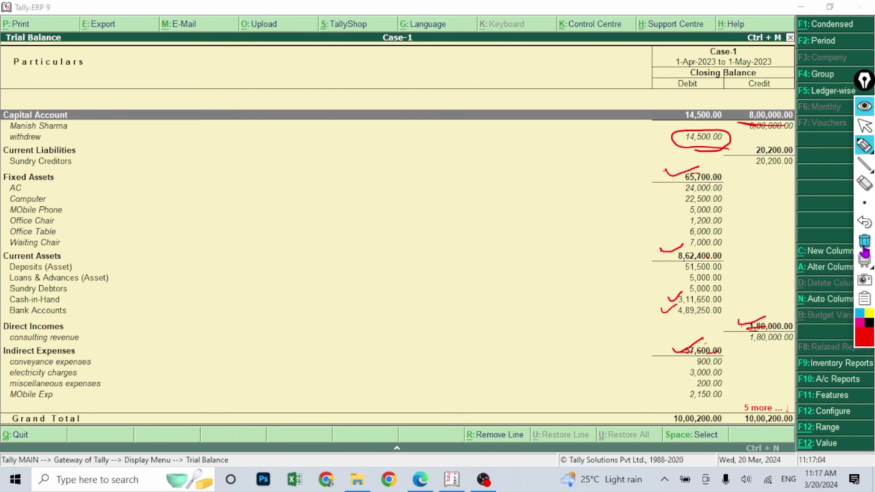
{"action": "left_click", "coordinate": [864, 241]}
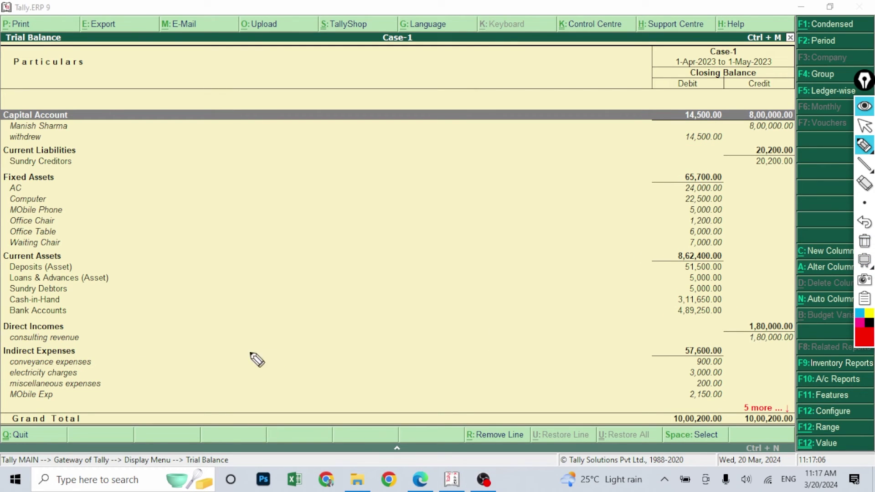
Step: Open the monthly summary of the consulting revenue ledger, check its May entry, and return to the Trial Balance
{"action": "left_click", "coordinate": [864, 125]}
{"action": "left_click", "coordinate": [71, 350]}
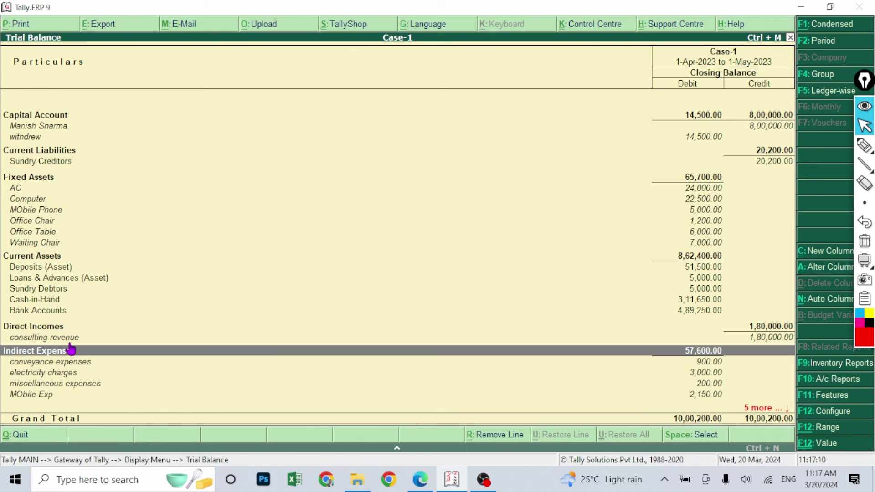
{"action": "left_click", "coordinate": [71, 339]}
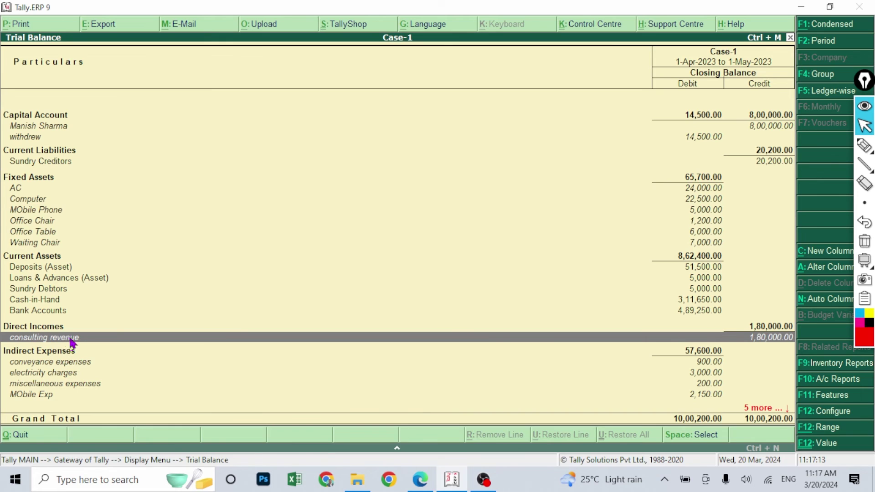
{"action": "left_click", "coordinate": [71, 340]}
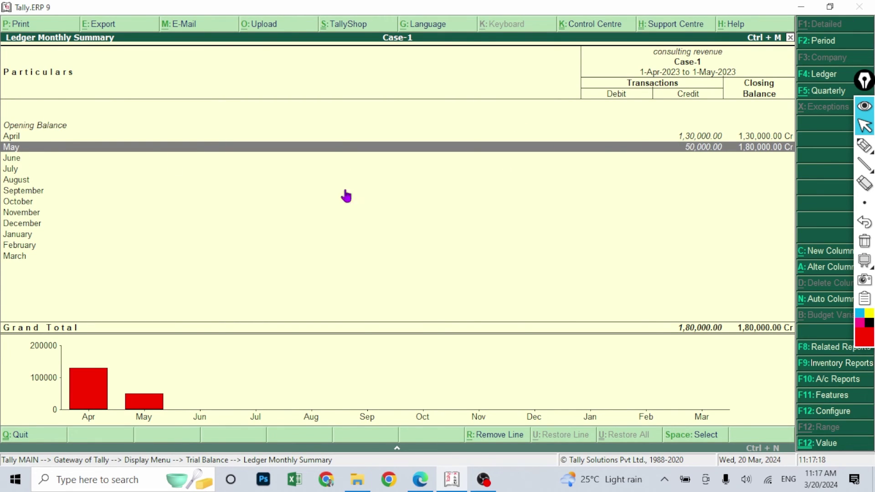
{"action": "left_click", "coordinate": [707, 149]}
{"action": "key", "text": "Escape"}
{"action": "key", "text": "Escape"}
Step: Examine the remaining indirect expense ledgers down to Trevling Exp at the end of the Trial Balance
{"action": "key", "text": "Down"}
{"action": "key", "text": "Down"}
{"action": "key", "text": "Down"}
{"action": "key", "text": "Down"}
{"action": "key", "text": "Down"}
{"action": "key", "text": "Down"}
{"action": "key", "text": "Down"}
{"action": "key", "text": "Down"}
{"action": "key", "text": "Down"}
{"action": "key", "text": "Down"}
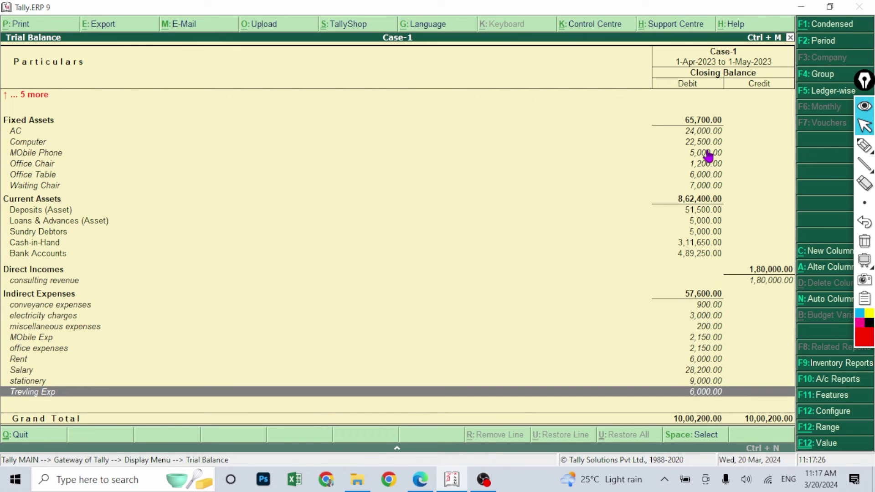
Step: Switch to the exercise PDF in Microsoft Edge and examine the Balance Sheet solution below the Trial Balance
{"action": "left_click", "coordinate": [420, 478]}
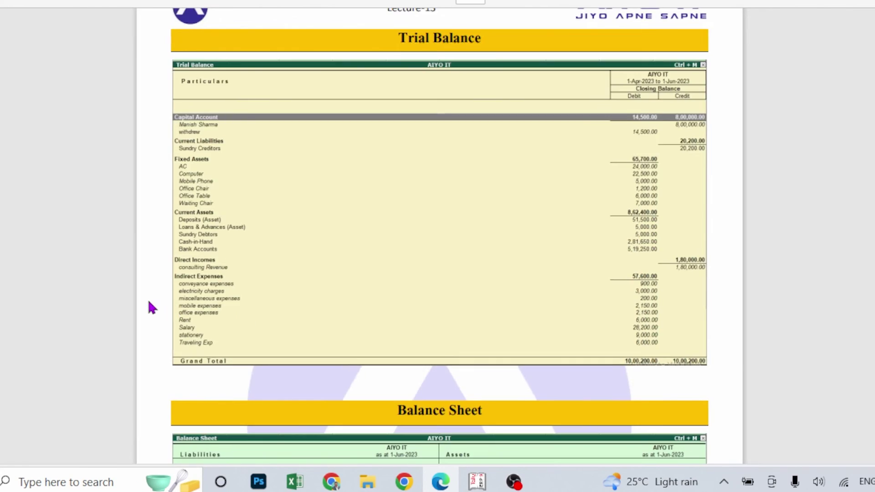
{"action": "scroll", "coordinate": [196, 336], "scroll_direction": "down", "scroll_amount": 5}
{"action": "scroll", "coordinate": [196, 336], "scroll_direction": "down", "scroll_amount": 6}
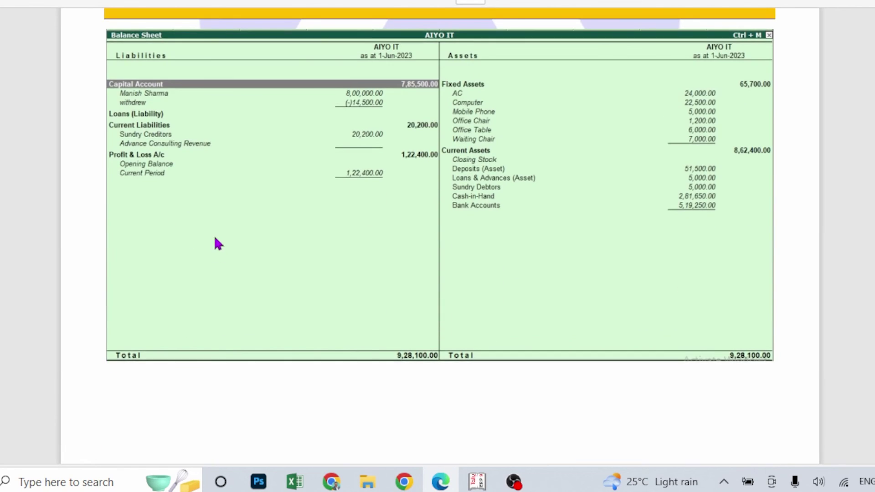
{"action": "scroll", "coordinate": [216, 241], "scroll_direction": "up", "scroll_amount": 2}
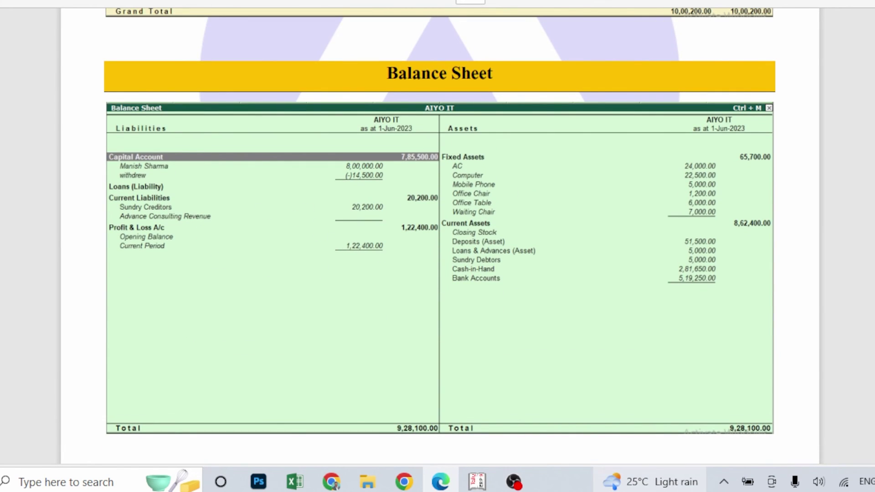
Step: Switch to Tally.ERP 9, leave the Trial Balance, and display the Balance Sheet of Case-1 in detailed form
{"action": "left_click", "coordinate": [474, 484]}
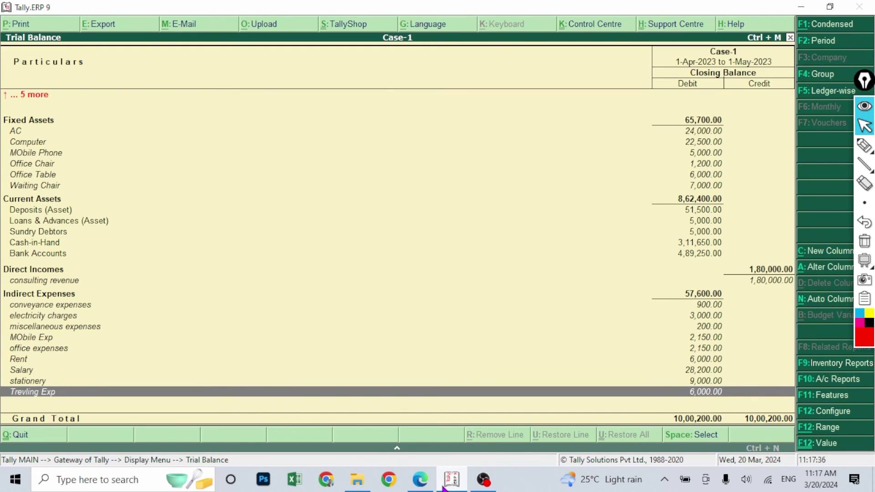
{"action": "key", "text": "Escape"}
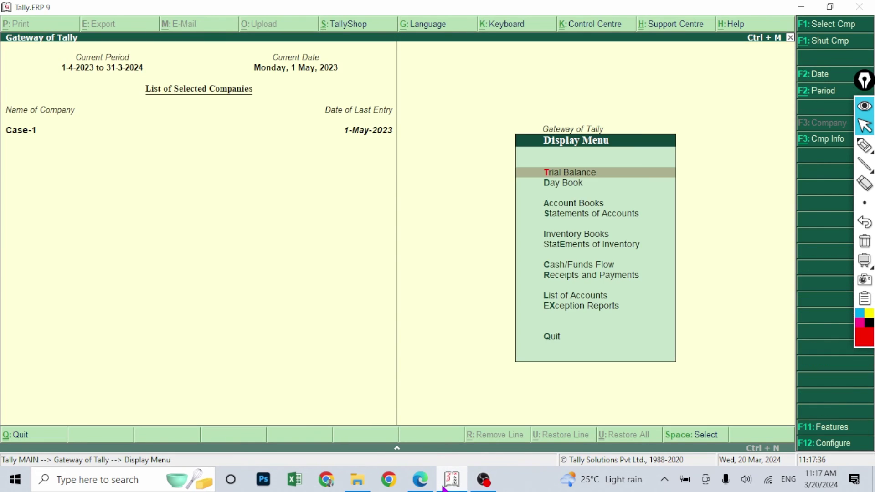
{"action": "key", "text": "Escape"}
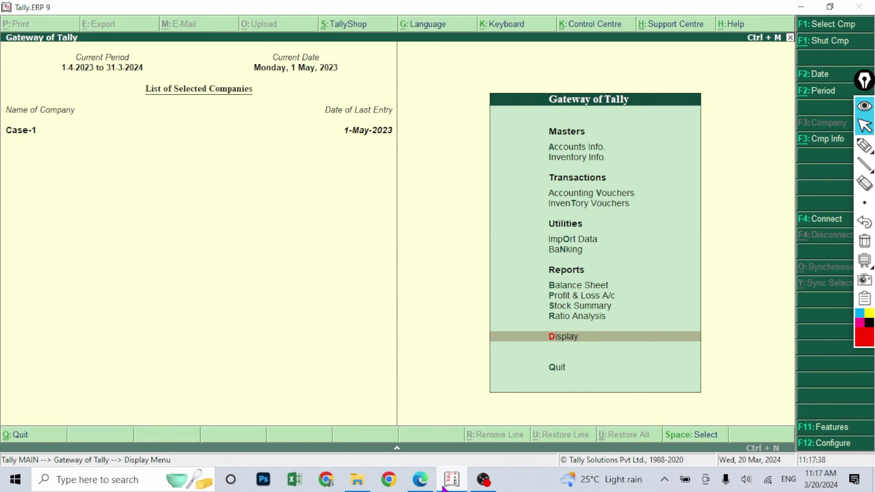
{"action": "key", "text": "Up"}
{"action": "key", "text": "Up"}
{"action": "key", "text": "Up"}
{"action": "key", "text": "Down"}
{"action": "key", "text": "Up"}
{"action": "key", "text": "Up"}
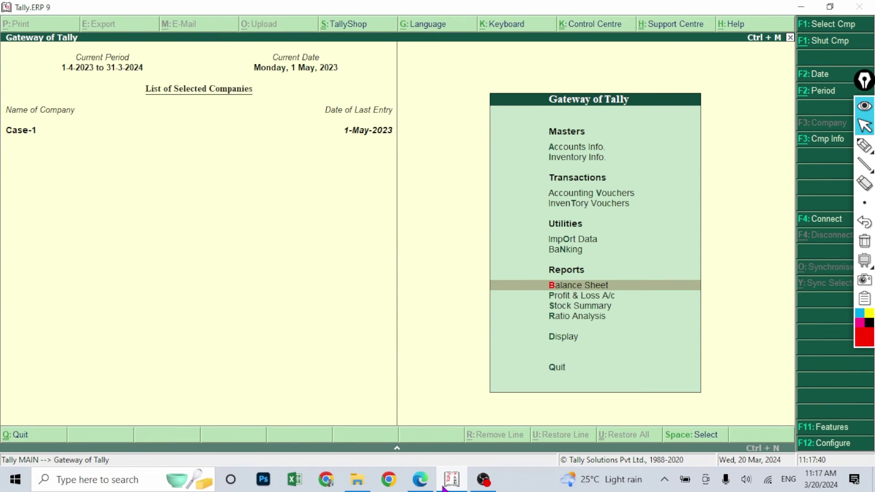
{"action": "key", "text": "Return"}
{"action": "key", "text": "alt+F1"}
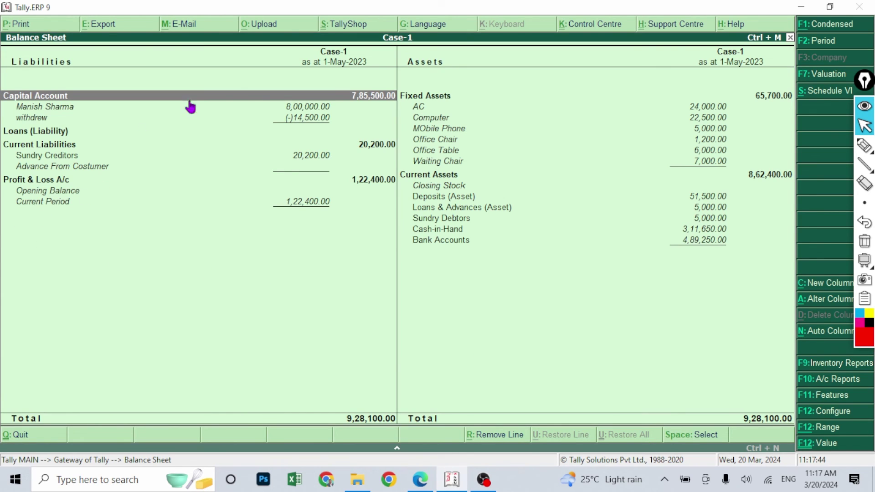
Step: Circle the Capital Account total and the withdrew amount in red pen, and bracket the fixed asset amounts on the Balance Sheet
{"action": "left_click", "coordinate": [864, 145]}
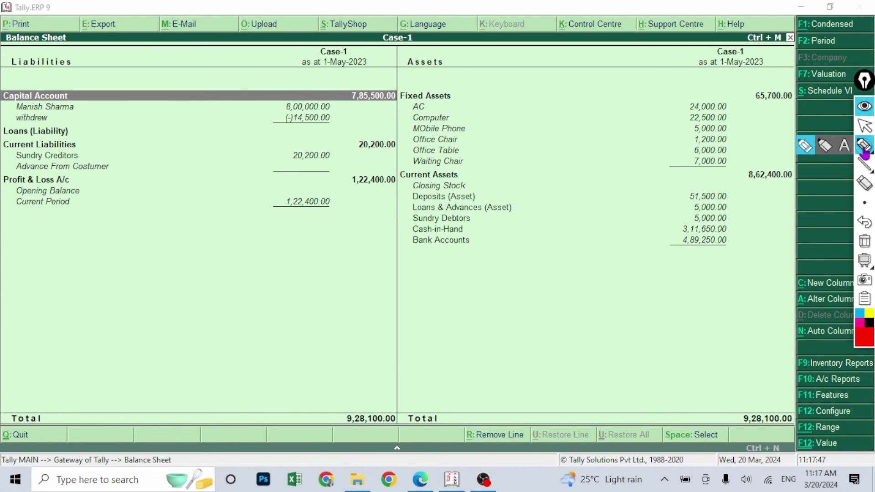
{"action": "mouse_move", "coordinate": [392, 112]}
{"action": "left_mouse_down"}
{"action": "mouse_move", "coordinate": [365, 111]}
{"action": "mouse_move", "coordinate": [343, 97]}
{"action": "mouse_move", "coordinate": [399, 100]}
{"action": "mouse_move", "coordinate": [394, 109]}
{"action": "left_mouse_up"}
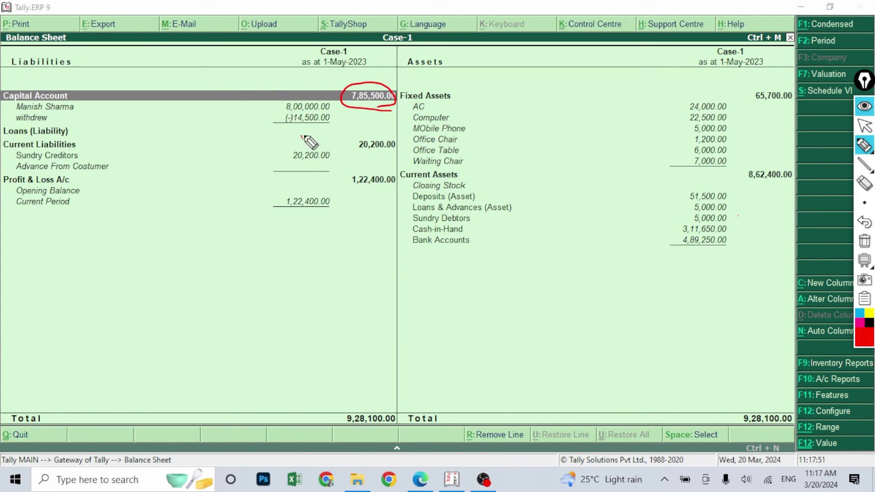
{"action": "mouse_move", "coordinate": [289, 128]}
{"action": "left_mouse_down"}
{"action": "mouse_move", "coordinate": [324, 125]}
{"action": "mouse_move", "coordinate": [319, 113]}
{"action": "mouse_move", "coordinate": [297, 122]}
{"action": "left_mouse_up"}
{"action": "mouse_move", "coordinate": [384, 107]}
{"action": "left_mouse_down"}
{"action": "mouse_move", "coordinate": [426, 92]}
{"action": "mouse_move", "coordinate": [396, 112]}
{"action": "left_mouse_up"}
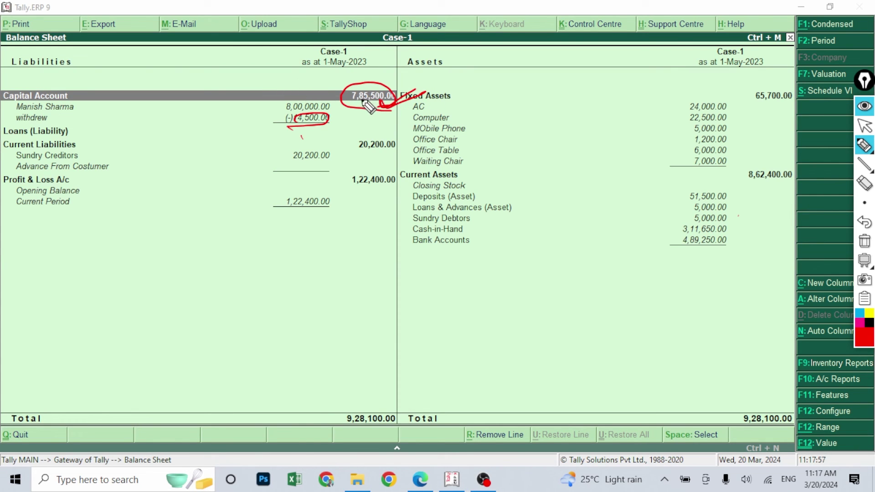
{"action": "left_click_drag", "start_coordinate": [353, 104], "coordinate": [382, 105]}
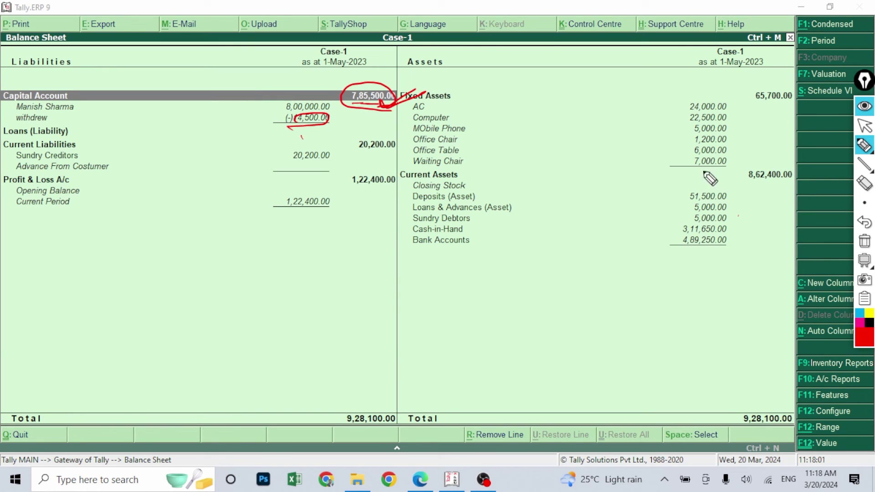
{"action": "mouse_move", "coordinate": [707, 101]}
{"action": "left_mouse_down"}
{"action": "mouse_move", "coordinate": [671, 144]}
{"action": "mouse_move", "coordinate": [704, 173]}
{"action": "left_mouse_up"}
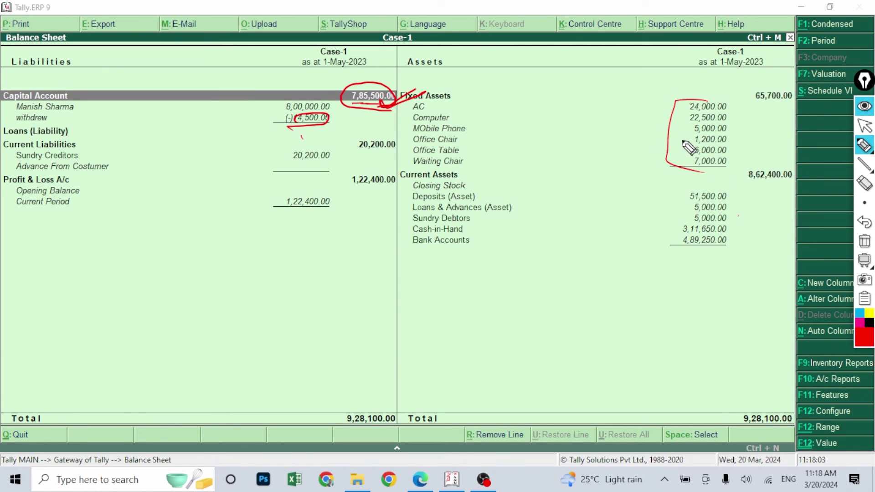
Step: Underline the Liabilities and Assets headings, mark the capital and Sundry Creditors entries in red, and clear all markings
{"action": "mouse_move", "coordinate": [85, 78]}
{"action": "left_mouse_down"}
{"action": "mouse_move", "coordinate": [59, 81]}
{"action": "mouse_move", "coordinate": [77, 85]}
{"action": "left_mouse_up"}
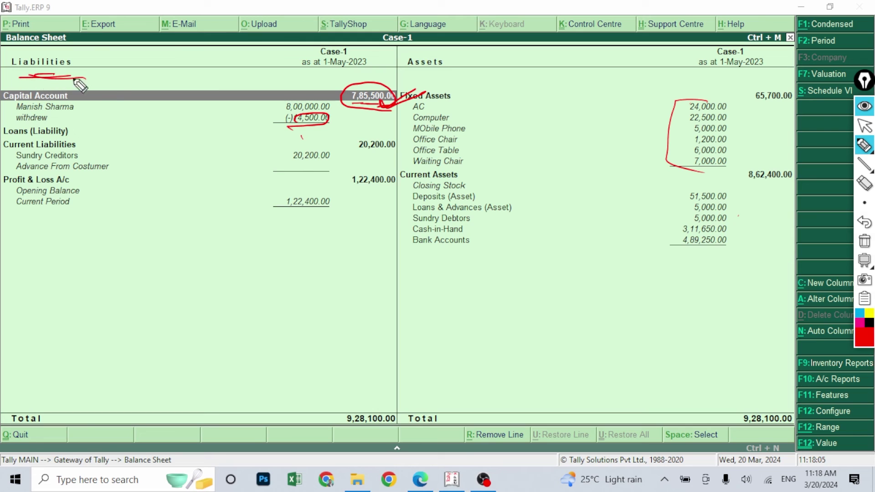
{"action": "mouse_move", "coordinate": [410, 64]}
{"action": "left_mouse_down"}
{"action": "mouse_move", "coordinate": [450, 73]}
{"action": "mouse_move", "coordinate": [420, 76]}
{"action": "left_mouse_up"}
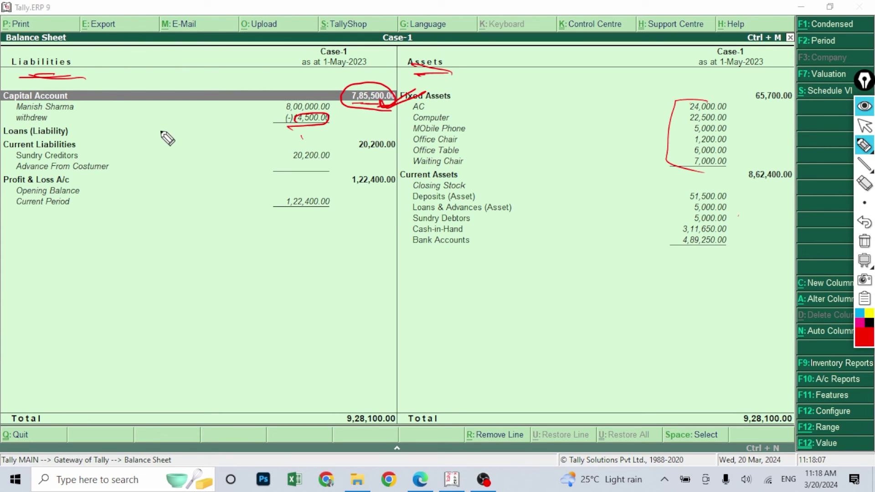
{"action": "mouse_move", "coordinate": [108, 96]}
{"action": "left_mouse_down"}
{"action": "mouse_move", "coordinate": [55, 116]}
{"action": "mouse_move", "coordinate": [128, 90]}
{"action": "left_mouse_up"}
{"action": "left_click_drag", "start_coordinate": [241, 90], "coordinate": [336, 92]}
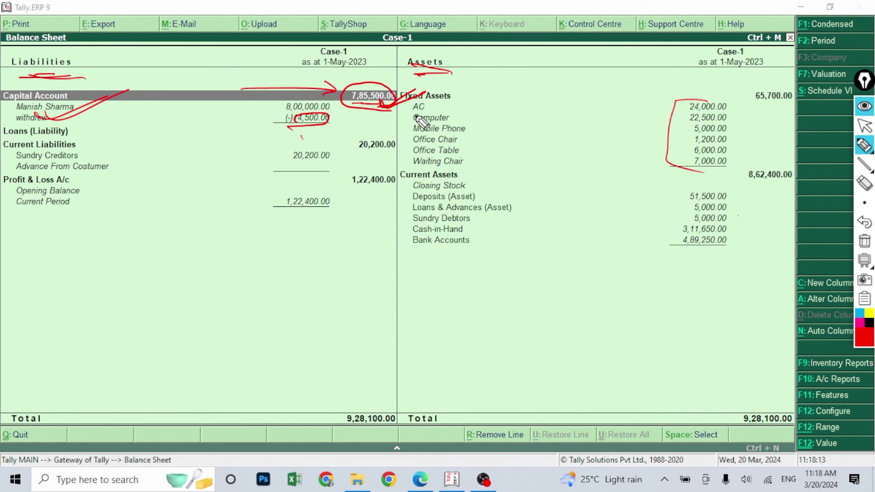
{"action": "left_click_drag", "start_coordinate": [326, 120], "coordinate": [341, 127]}
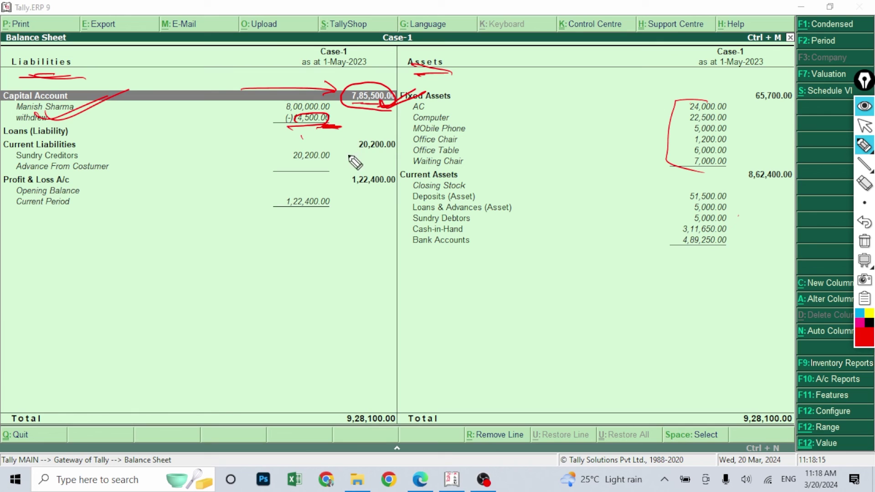
{"action": "mouse_move", "coordinate": [291, 165]}
{"action": "left_mouse_down"}
{"action": "mouse_move", "coordinate": [297, 178]}
{"action": "mouse_move", "coordinate": [324, 159]}
{"action": "mouse_move", "coordinate": [300, 160]}
{"action": "left_mouse_up"}
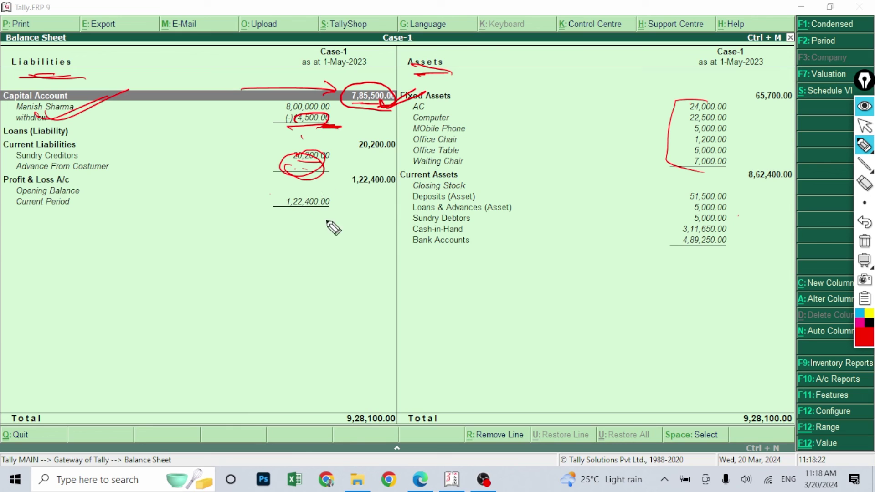
{"action": "mouse_move", "coordinate": [322, 178]}
{"action": "left_mouse_down"}
{"action": "mouse_move", "coordinate": [329, 175]}
{"action": "mouse_move", "coordinate": [283, 183]}
{"action": "mouse_move", "coordinate": [280, 168]}
{"action": "mouse_move", "coordinate": [277, 178]}
{"action": "mouse_move", "coordinate": [328, 172]}
{"action": "left_mouse_up"}
{"action": "left_click", "coordinate": [869, 248]}
{"action": "left_click", "coordinate": [864, 241]}
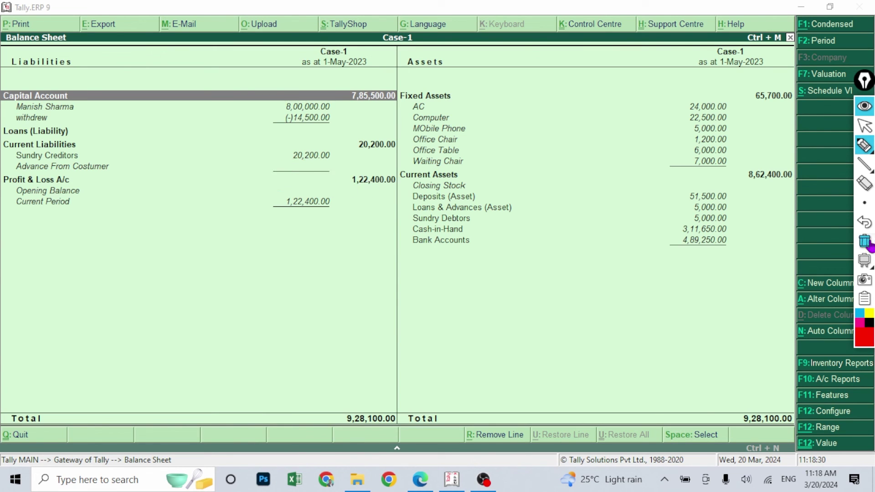
Step: Underline the current period profit, bracket both asset groups, write P/L in red pen, and return to the Gateway of Tally
{"action": "left_click", "coordinate": [302, 238]}
{"action": "mouse_move", "coordinate": [292, 217]}
{"action": "left_mouse_down"}
{"action": "mouse_move", "coordinate": [336, 213]}
{"action": "mouse_move", "coordinate": [296, 219]}
{"action": "left_mouse_up"}
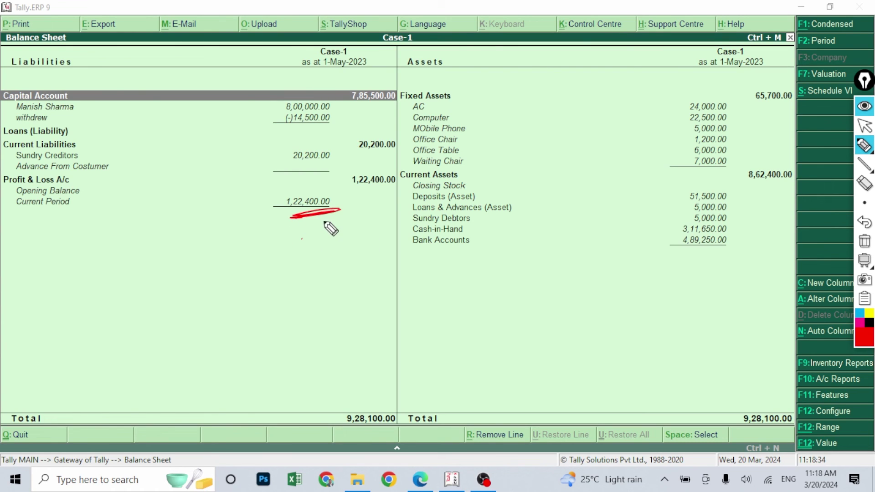
{"action": "mouse_move", "coordinate": [687, 94]}
{"action": "left_mouse_down"}
{"action": "mouse_move", "coordinate": [715, 174]}
{"action": "mouse_move", "coordinate": [670, 247]}
{"action": "mouse_move", "coordinate": [695, 252]}
{"action": "left_mouse_up"}
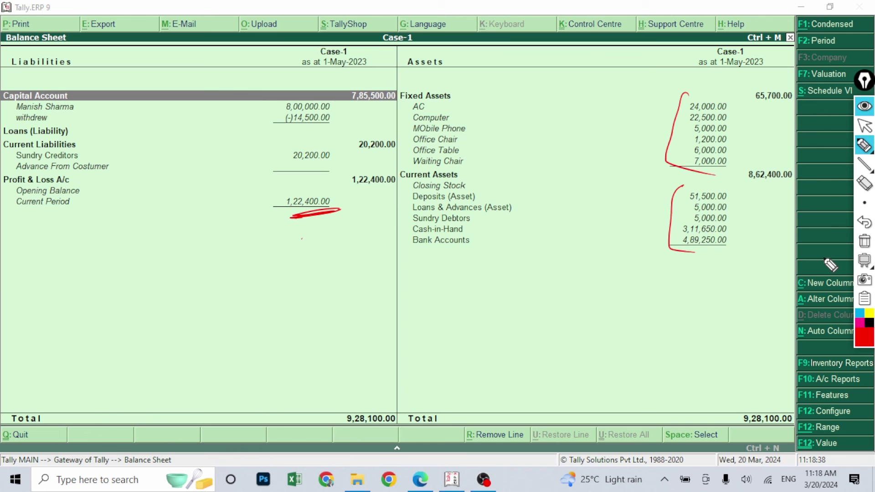
{"action": "mouse_move", "coordinate": [547, 166]}
{"action": "left_mouse_down"}
{"action": "mouse_move", "coordinate": [380, 179]}
{"action": "mouse_move", "coordinate": [456, 163]}
{"action": "left_mouse_up"}
{"action": "mouse_move", "coordinate": [511, 223]}
{"action": "left_mouse_down"}
{"action": "mouse_move", "coordinate": [516, 211]}
{"action": "mouse_move", "coordinate": [509, 260]}
{"action": "mouse_move", "coordinate": [551, 227]}
{"action": "mouse_move", "coordinate": [477, 251]}
{"action": "left_mouse_up"}
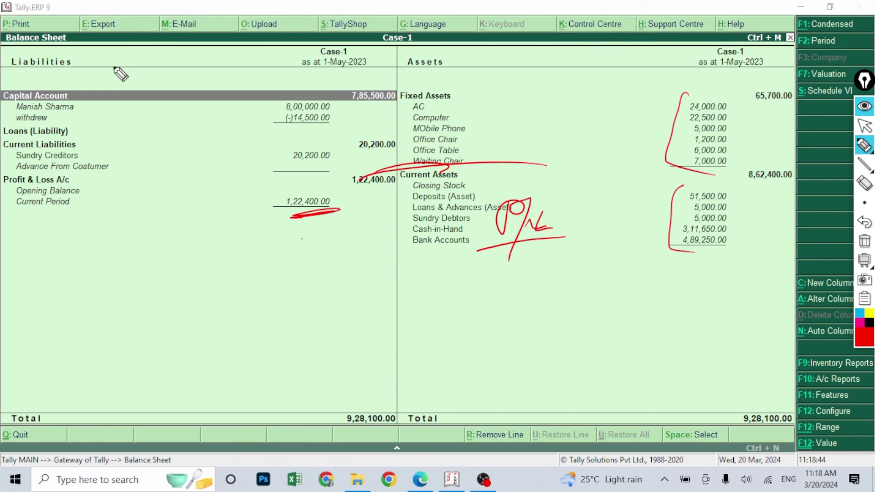
{"action": "left_click", "coordinate": [865, 135]}
{"action": "key", "text": "Escape"}
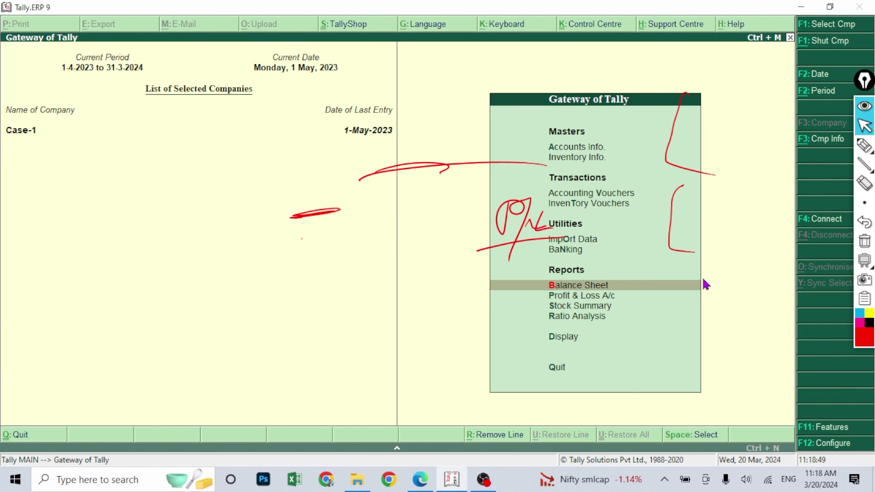
Step: Clear the red markings and display the Profit & Loss A/c of Case-1 in detailed form
{"action": "left_click", "coordinate": [864, 241]}
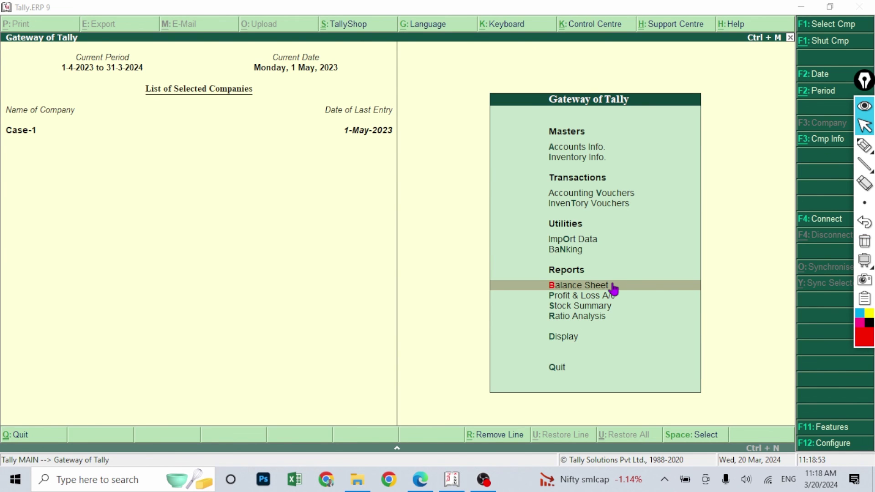
{"action": "left_click", "coordinate": [583, 295]}
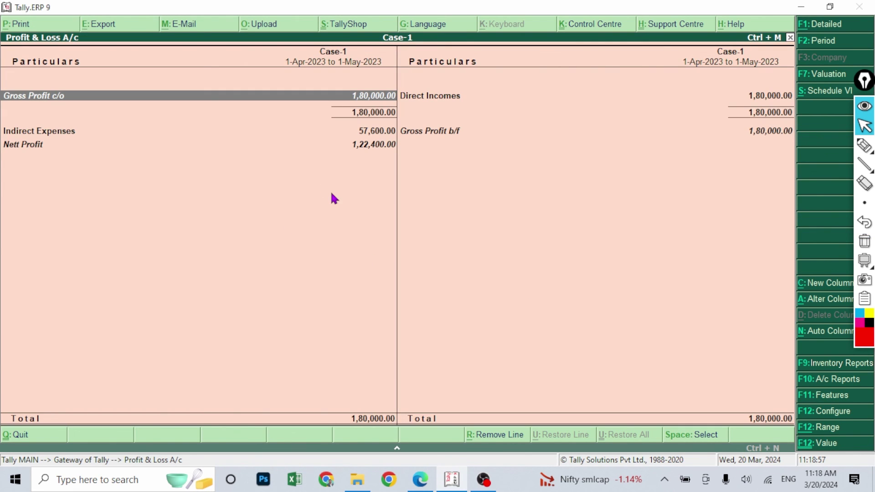
{"action": "key", "text": "alt+F1"}
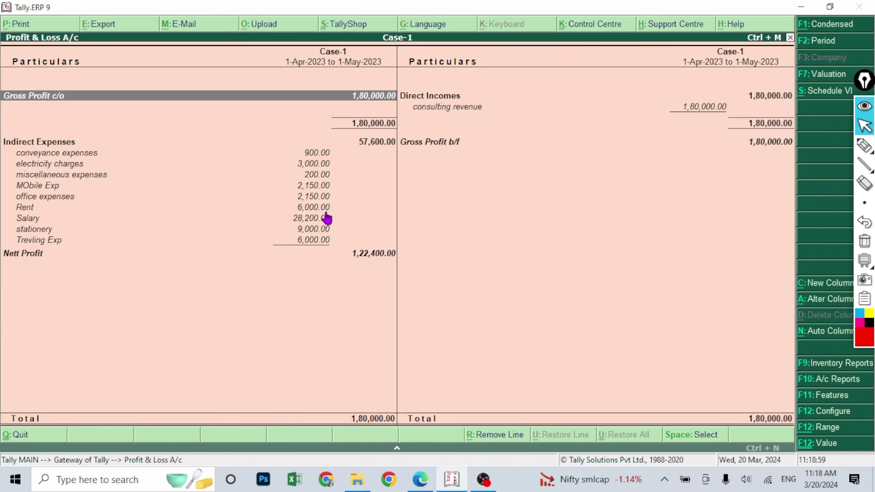
Step: Underline the nett profit and consulting revenue in red pen, bracket the indirect expense amounts, and write a note beside the nett profit
{"action": "left_click", "coordinate": [864, 146]}
{"action": "mouse_move", "coordinate": [403, 269]}
{"action": "left_mouse_down"}
{"action": "mouse_move", "coordinate": [345, 267]}
{"action": "mouse_move", "coordinate": [415, 245]}
{"action": "left_mouse_up"}
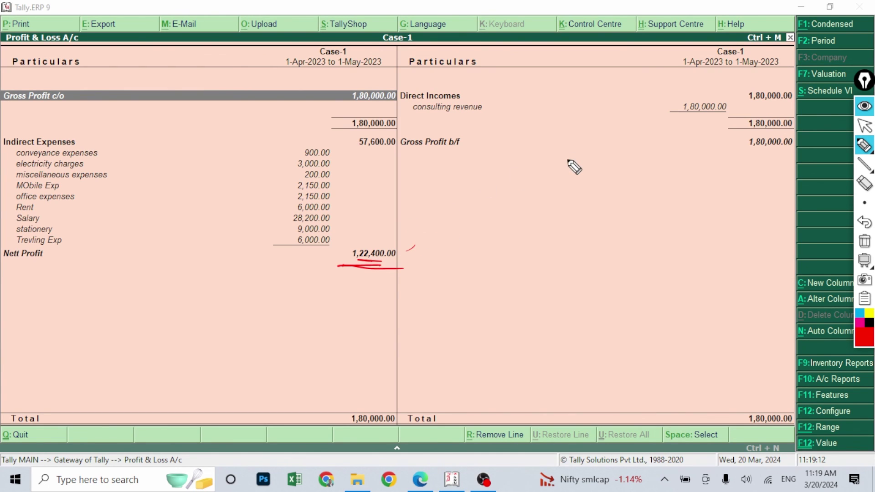
{"action": "left_click_drag", "start_coordinate": [720, 119], "coordinate": [668, 114]}
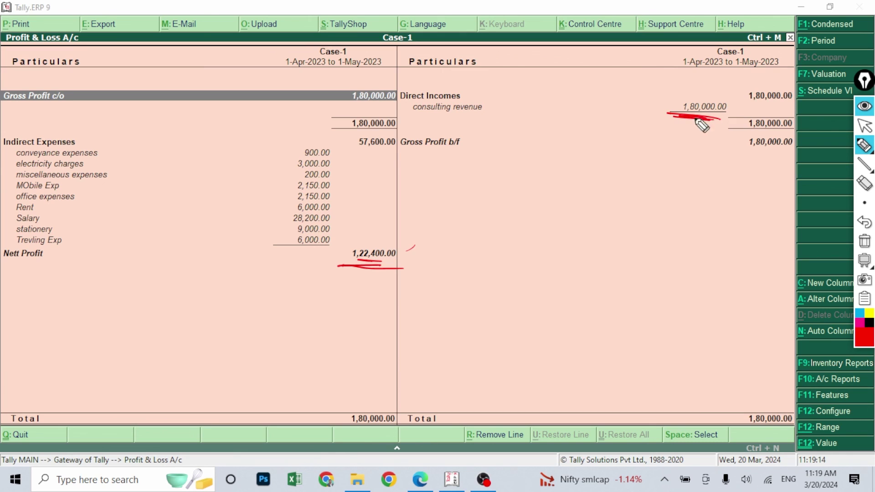
{"action": "mouse_move", "coordinate": [335, 143]}
{"action": "left_mouse_down"}
{"action": "mouse_move", "coordinate": [271, 159]}
{"action": "mouse_move", "coordinate": [296, 259]}
{"action": "mouse_move", "coordinate": [479, 254]}
{"action": "left_mouse_up"}
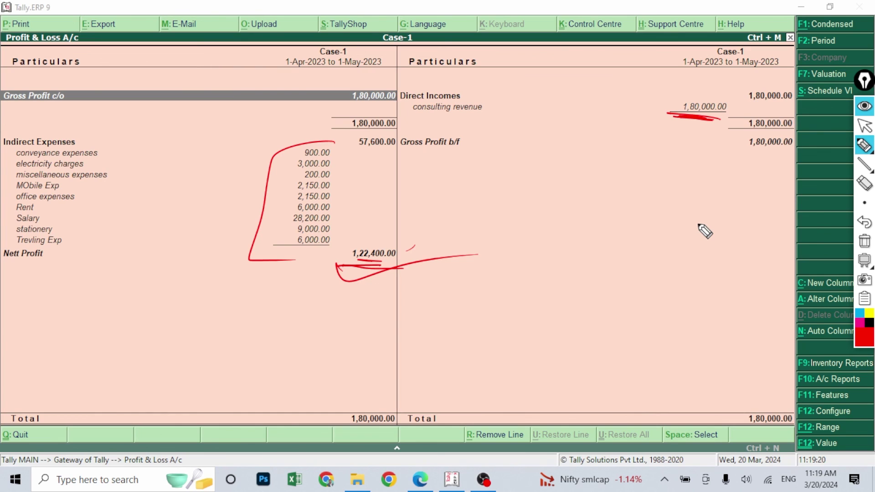
{"action": "mouse_move", "coordinate": [459, 296]}
{"action": "left_mouse_down"}
{"action": "mouse_move", "coordinate": [462, 266]}
{"action": "mouse_move", "coordinate": [494, 272]}
{"action": "mouse_move", "coordinate": [410, 288]}
{"action": "left_mouse_up"}
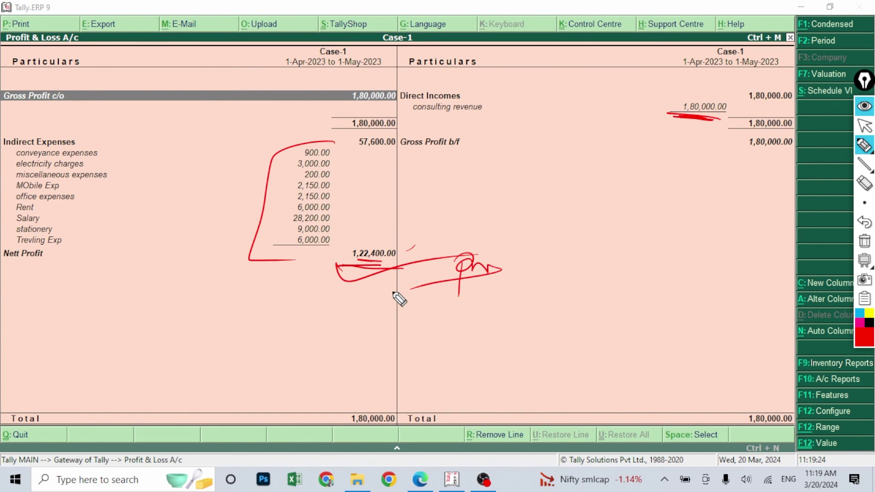
{"action": "key", "text": "ctrl+shift+1"}
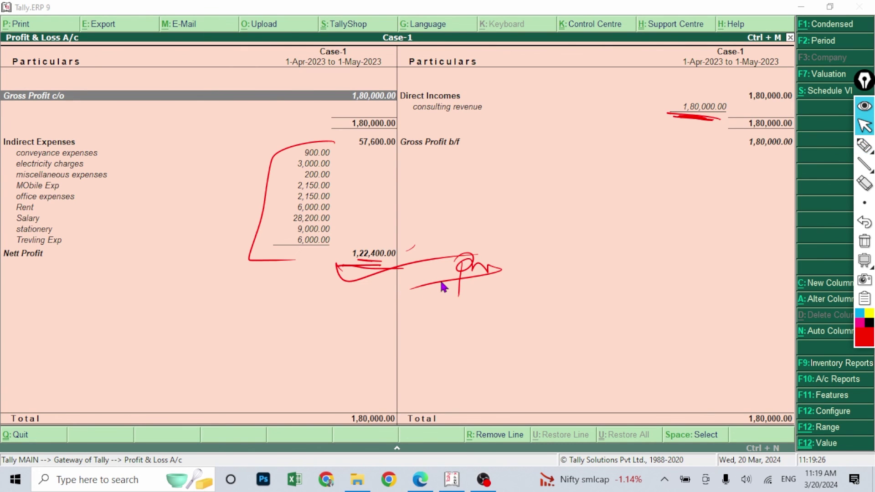
Step: Leave the Profit & Loss A/c, display the Trial Balance in detailed form, and go down to the Trevling Exp ledger
{"action": "key", "text": "Right"}
{"action": "key", "text": "Escape"}
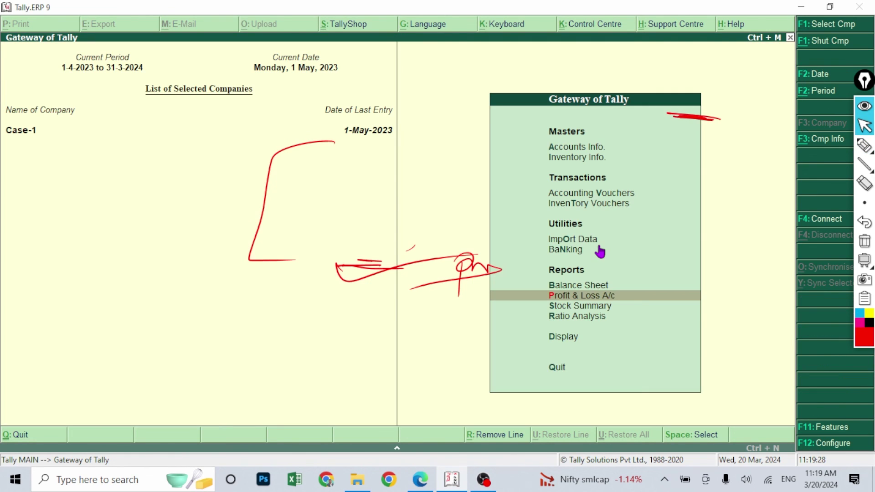
{"action": "key", "text": "Down"}
{"action": "key", "text": "Down"}
{"action": "key", "text": "Down"}
{"action": "key", "text": "Return"}
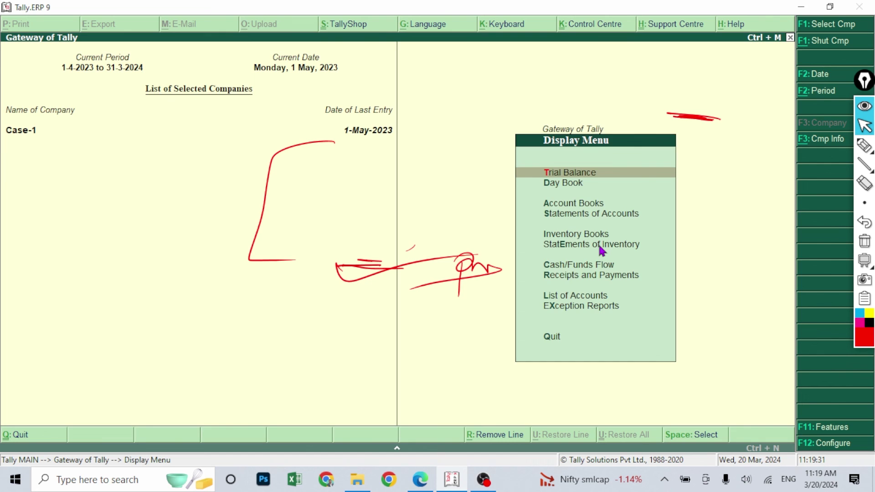
{"action": "key", "text": "Return"}
{"action": "key", "text": "super"}
{"action": "key", "text": "super"}
{"action": "key", "text": "alt+F1"}
{"action": "key", "text": "Down"}
{"action": "key", "text": "Down"}
{"action": "key", "text": "Down"}
{"action": "key", "text": "Down"}
{"action": "key", "text": "Down"}
{"action": "key", "text": "Down"}
{"action": "key", "text": "Down"}
{"action": "key", "text": "Down"}
{"action": "key", "text": "Down"}
{"action": "key", "text": "Down"}
{"action": "key", "text": "Down"}
{"action": "key", "text": "Down"}
{"action": "key", "text": "Down"}
{"action": "key", "text": "Down"}
{"action": "key", "text": "Down"}
{"action": "key", "text": "Down"}
{"action": "key", "text": "Down"}
{"action": "key", "text": "Down"}
{"action": "key", "text": "Down"}
{"action": "key", "text": "Down"}
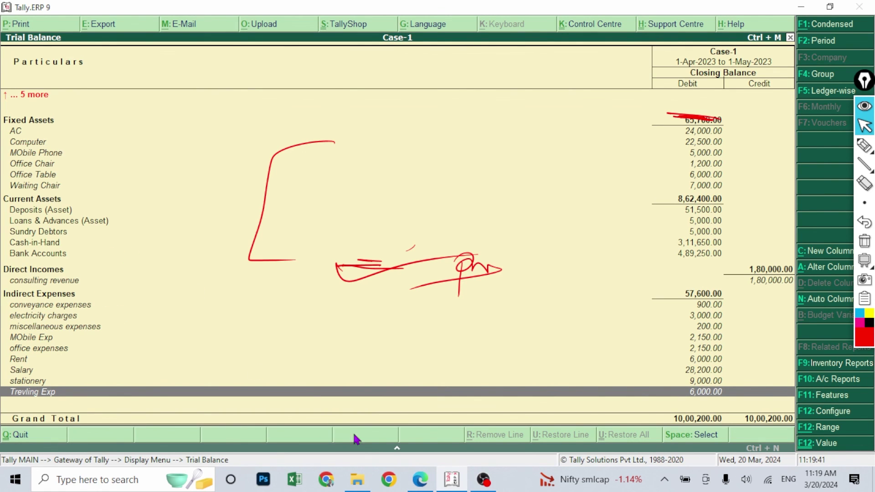
Step: Switch to the PDF solution in the browser and compare its Trial Balance amounts and Grand Total with Tally
{"action": "key", "text": "alt+Tab"}
{"action": "scroll", "coordinate": [535, 351], "scroll_direction": "up", "scroll_amount": 8}
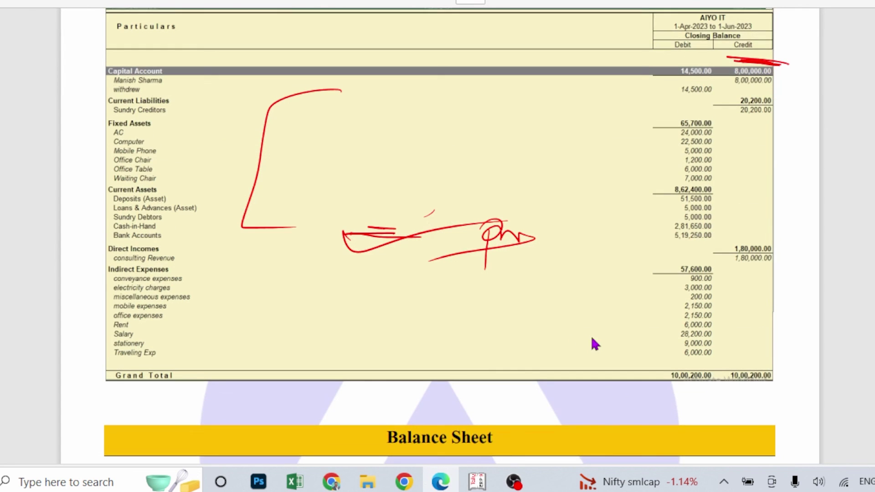
{"action": "scroll", "coordinate": [759, 370], "scroll_direction": "up", "scroll_amount": 3}
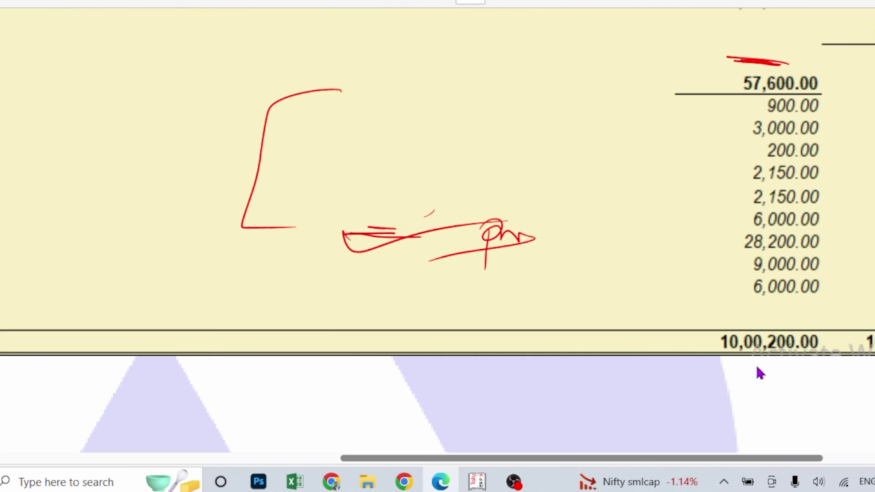
{"action": "scroll", "coordinate": [769, 361], "scroll_direction": "down", "scroll_amount": 3}
{"action": "scroll", "coordinate": [676, 358], "scroll_direction": "up", "scroll_amount": 3}
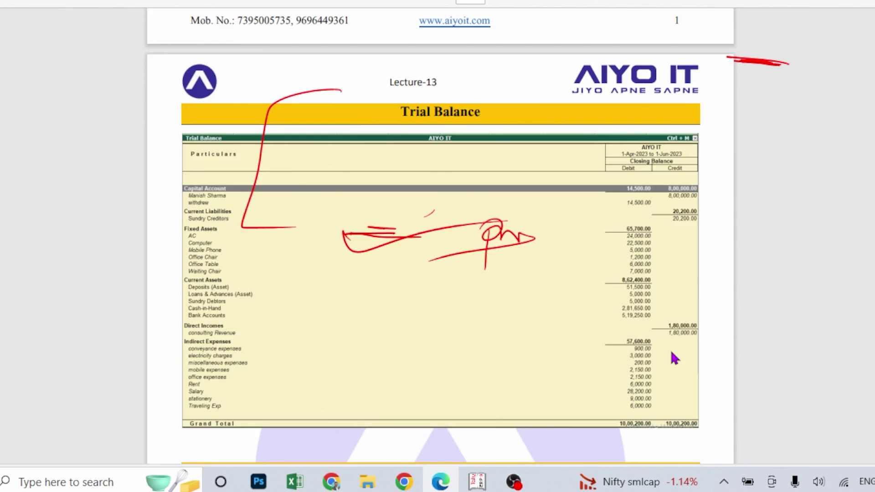
Step: Return to the June Month exercise at the start of the PDF and highlight the "June Month" heading
{"action": "scroll", "coordinate": [674, 351], "scroll_direction": "up", "scroll_amount": 2}
{"action": "scroll", "coordinate": [621, 355], "scroll_direction": "up", "scroll_amount": 3}
{"action": "scroll", "coordinate": [551, 365], "scroll_direction": "up", "scroll_amount": 10}
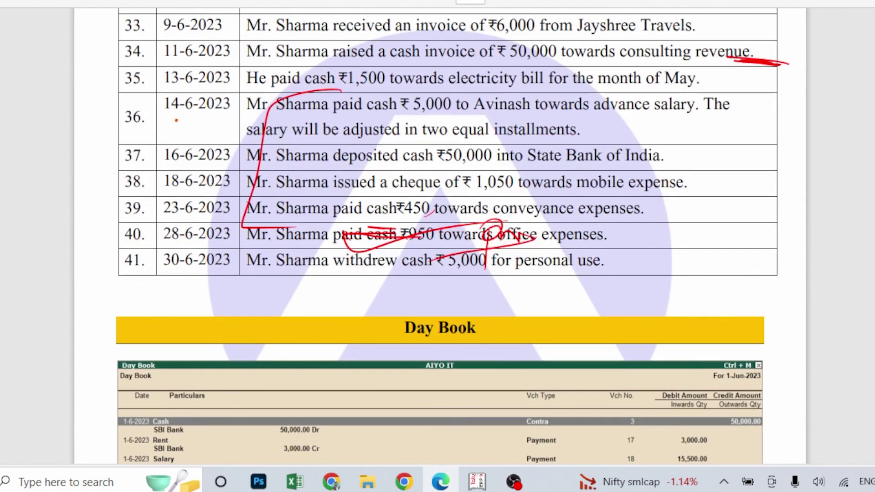
{"action": "scroll", "coordinate": [143, 124], "scroll_direction": "up", "scroll_amount": 5}
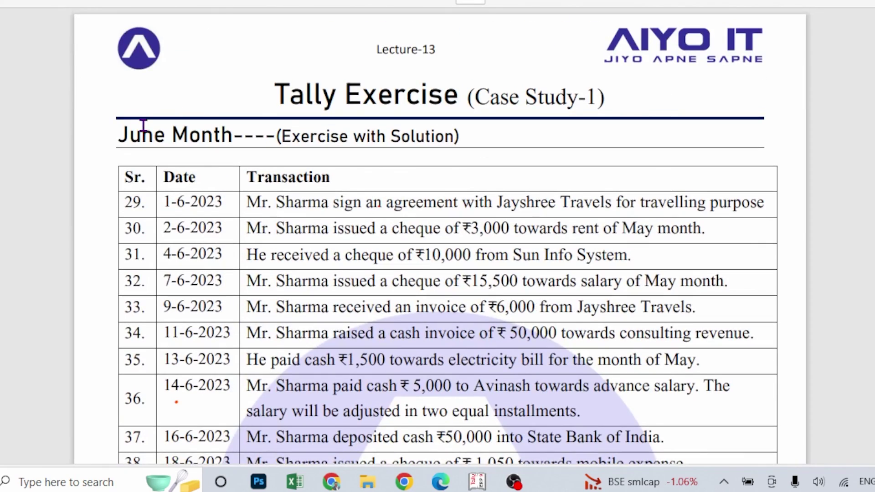
{"action": "left_click_drag", "start_coordinate": [117, 132], "coordinate": [233, 136]}
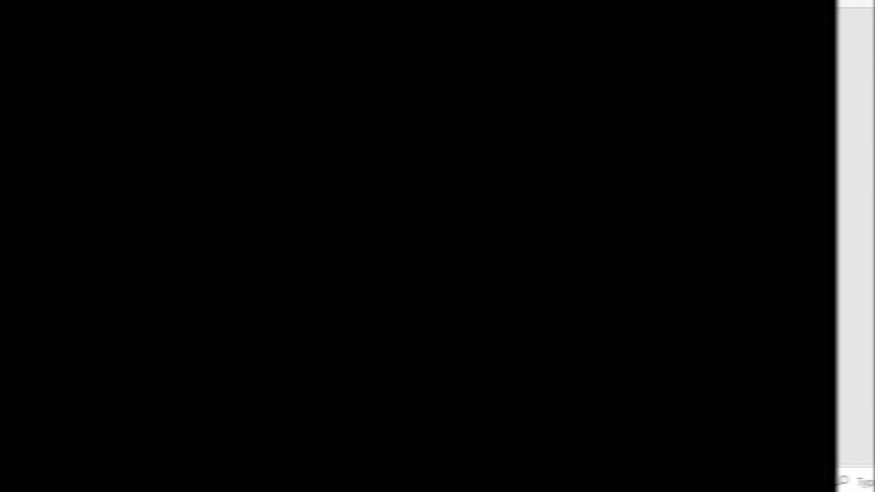